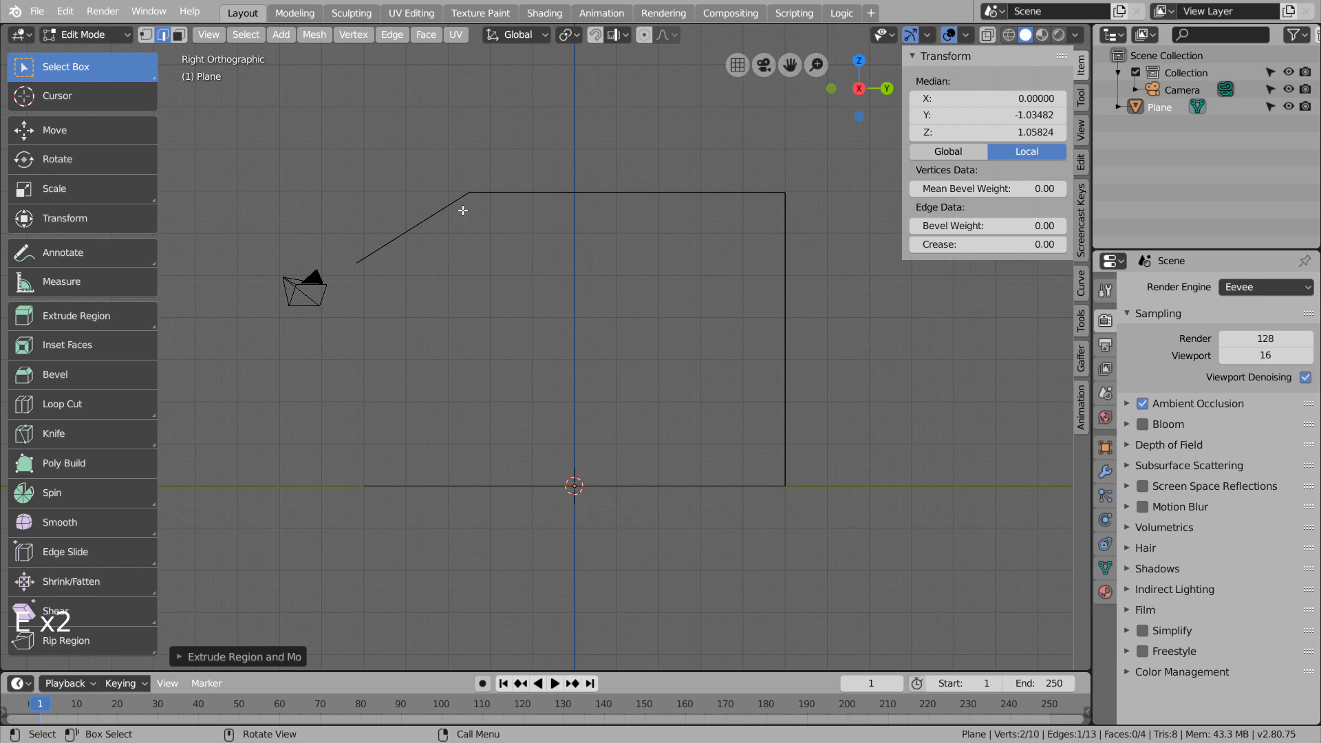
# Bevel the backdrop's three fold edges, two at the roof and one at the floor, about 0.393 wide with 11 segments.
pyautogui.moveTo(462, 210); pyautogui.dragTo(507, 266, button='middle')
pyautogui.click(528, 250)
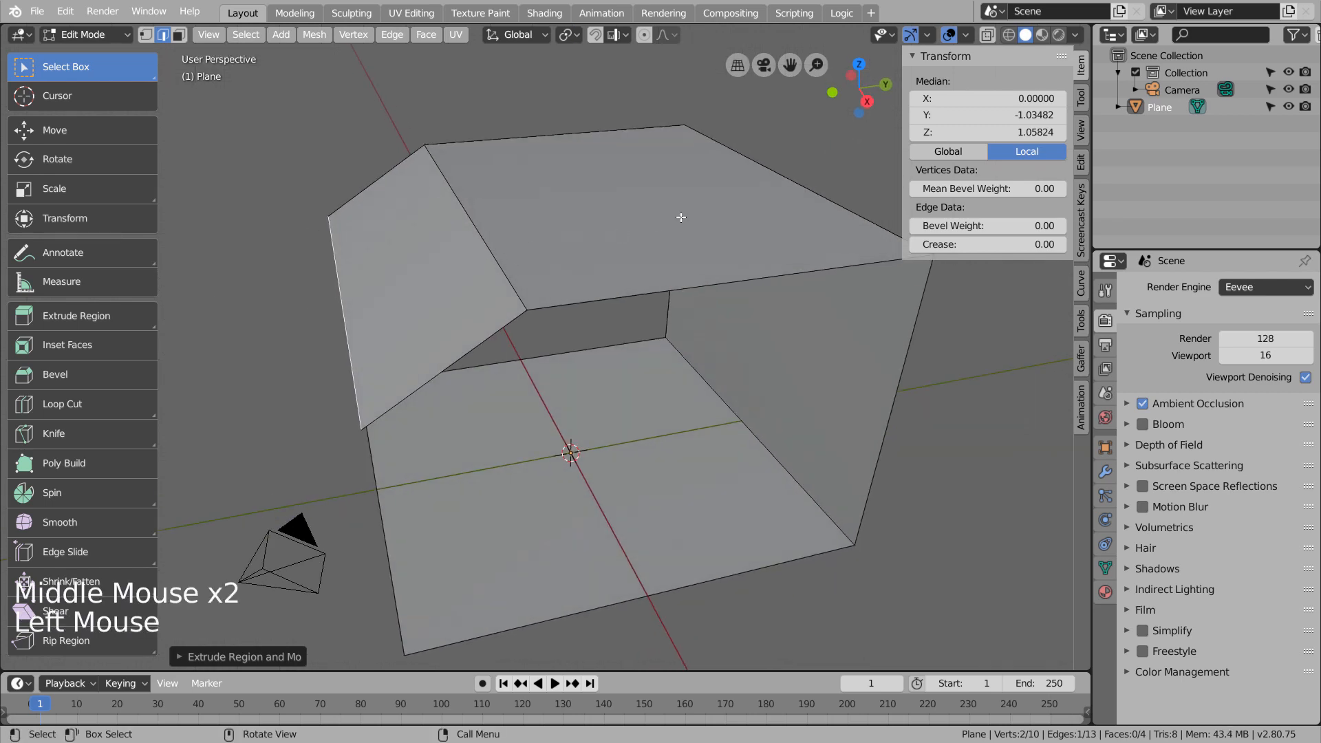
pyautogui.press('2')
pyautogui.click(527, 251)
pyautogui.keyDown('shift'); pyautogui.click(765, 187); pyautogui.keyUp('shift')
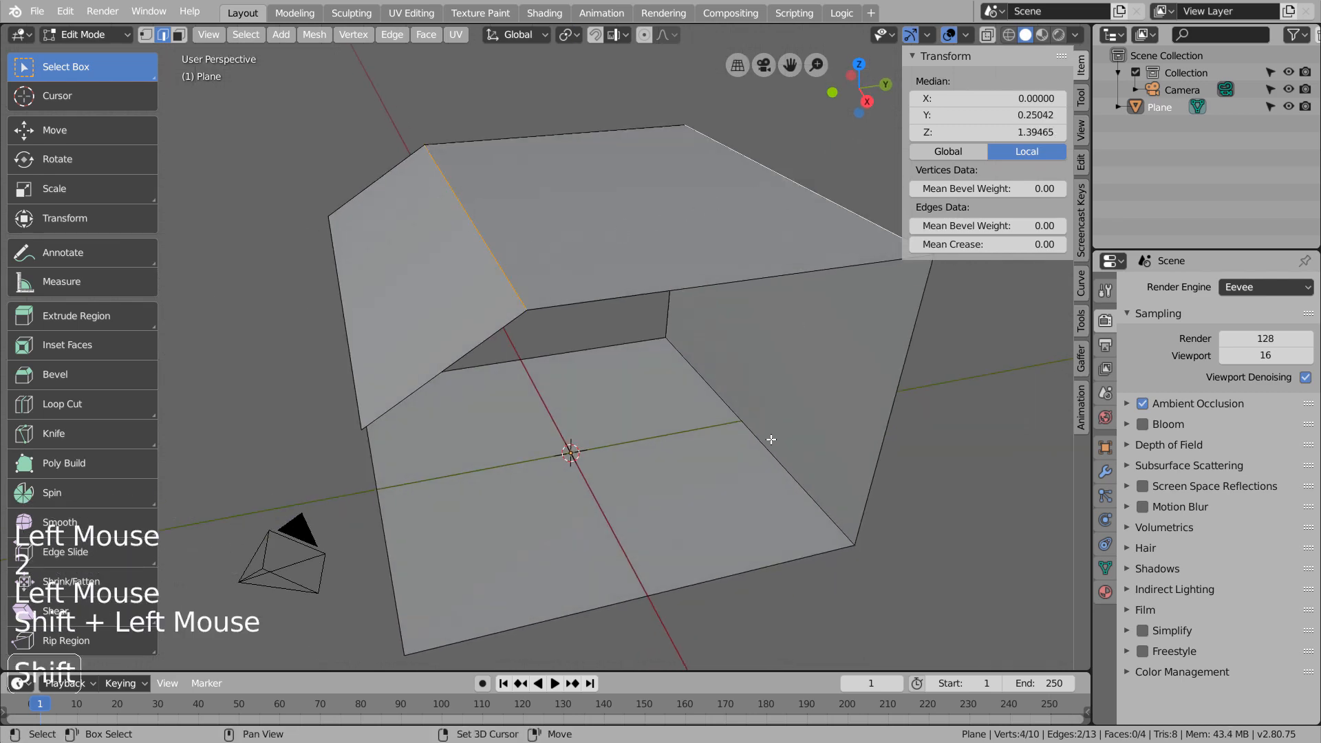
pyautogui.keyDown('shift'); pyautogui.click(771, 438); pyautogui.keyUp('shift')
pyautogui.hotkey('ctrl', 'b')
pyautogui.scroll(10, 773, 407)
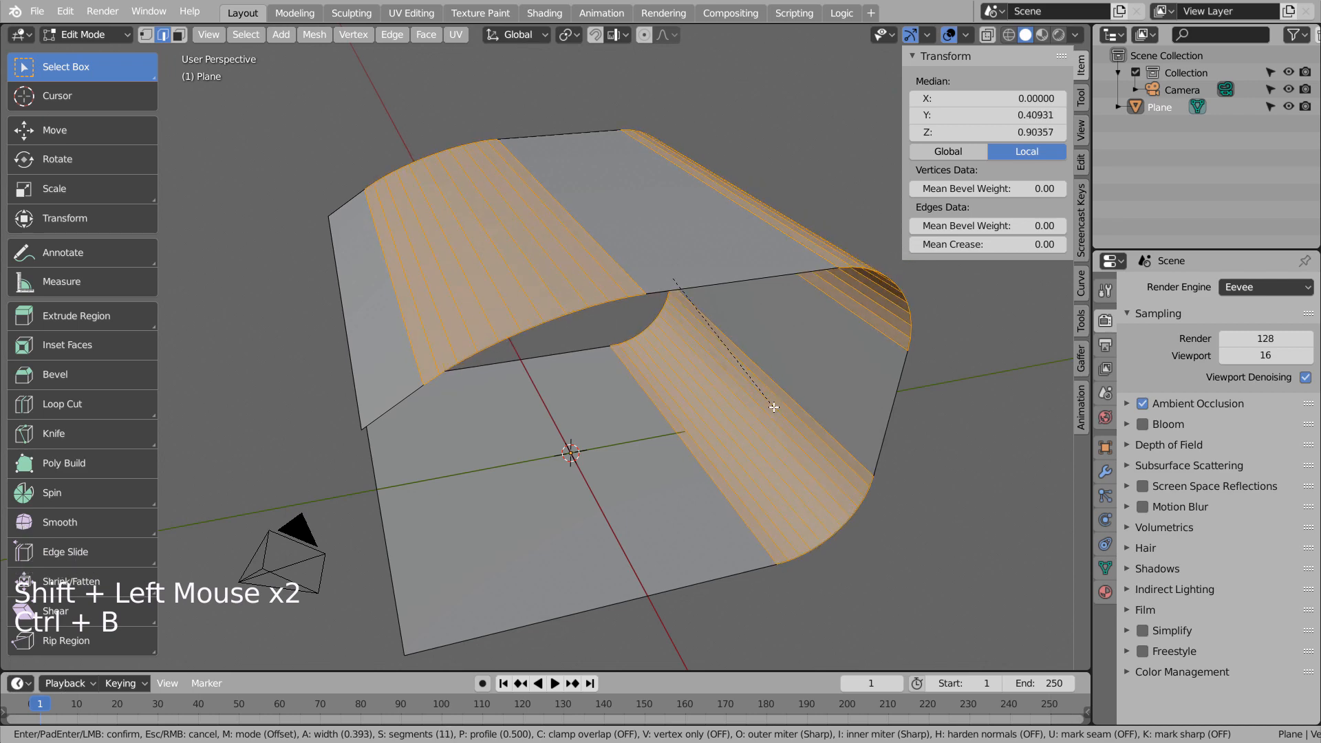
pyautogui.click(773, 407)
# Return the backdrop to Object Mode and apply Shade Smooth to it.
pyautogui.press('Tab')
pyautogui.rightClick(763, 398)
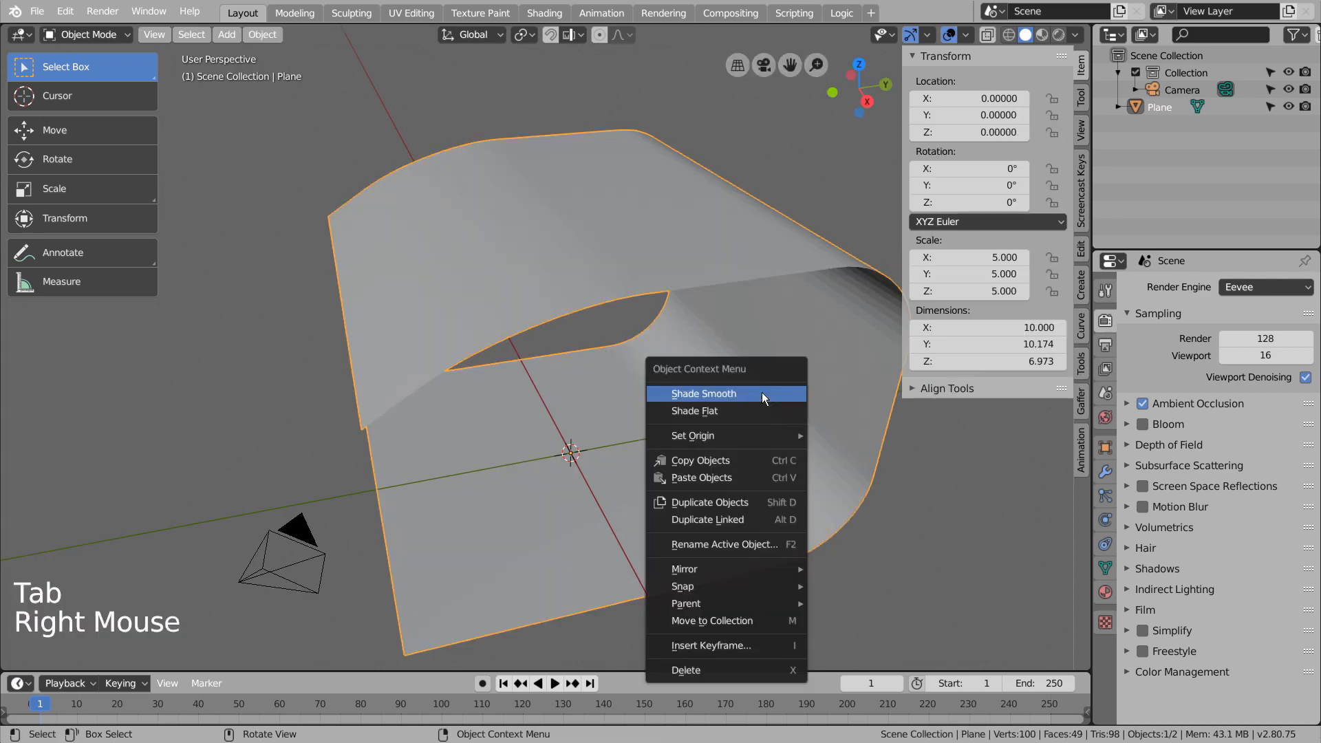
pyautogui.click(761, 392)
pyautogui.moveTo(740, 402); pyautogui.dragTo(850, 411, button='middle')
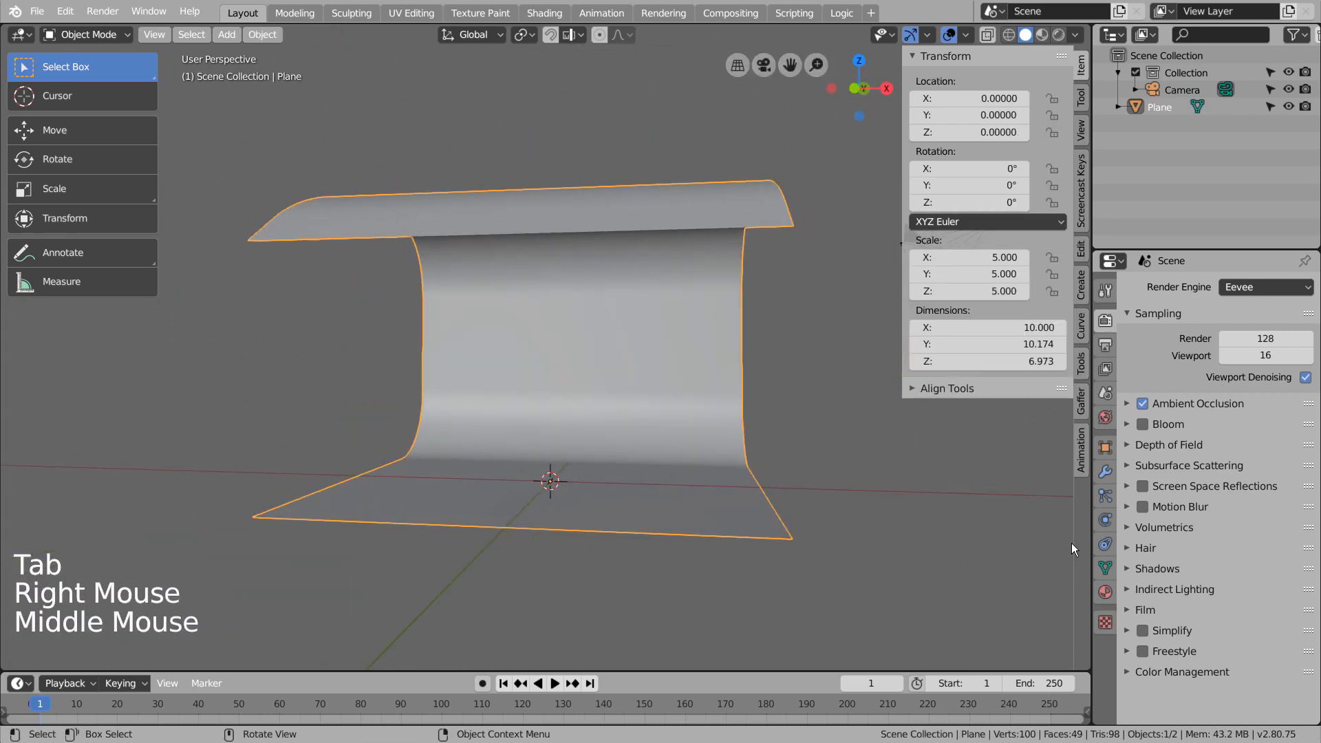
# Create a new material for the backdrop plane with a pure white base color, value 1.000, and deselect the plane.
pyautogui.click(1105, 592)
pyautogui.click(1211, 357)
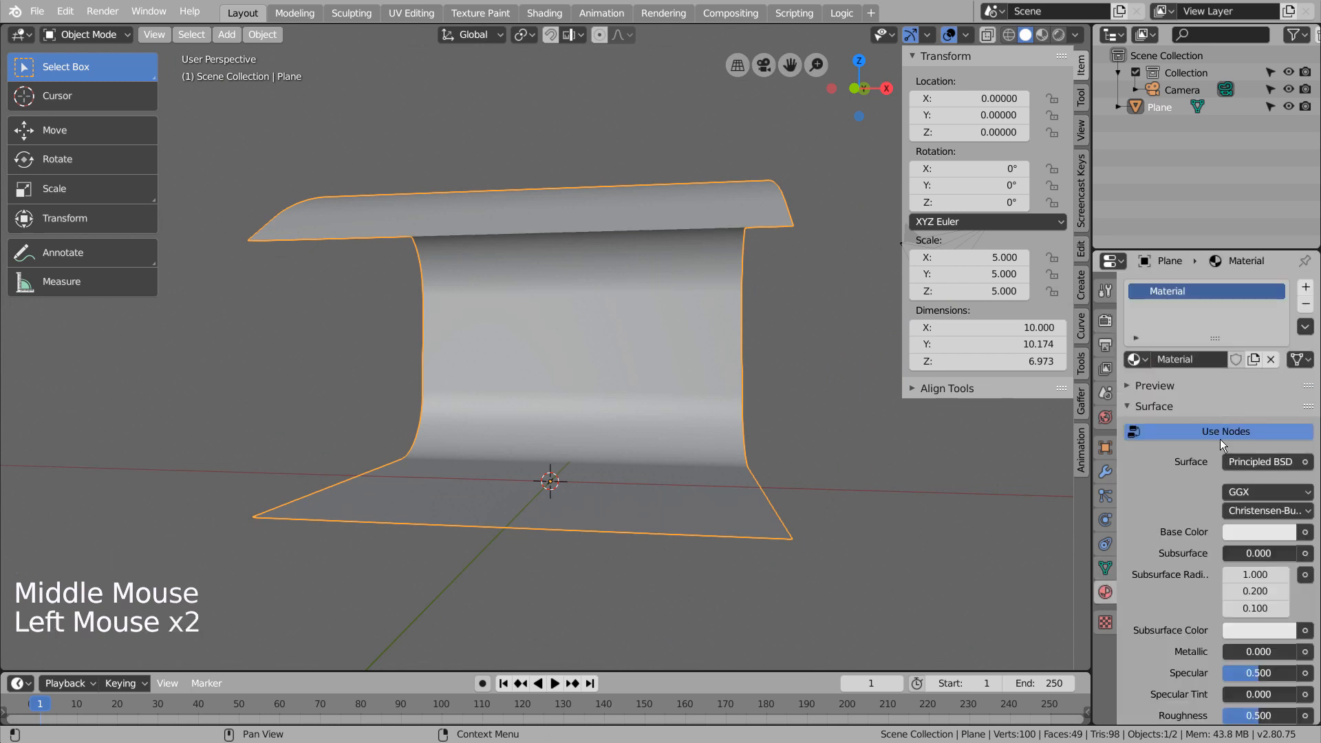
pyautogui.click(1241, 534)
pyautogui.moveTo(1281, 307); pyautogui.dragTo(1282, 288)
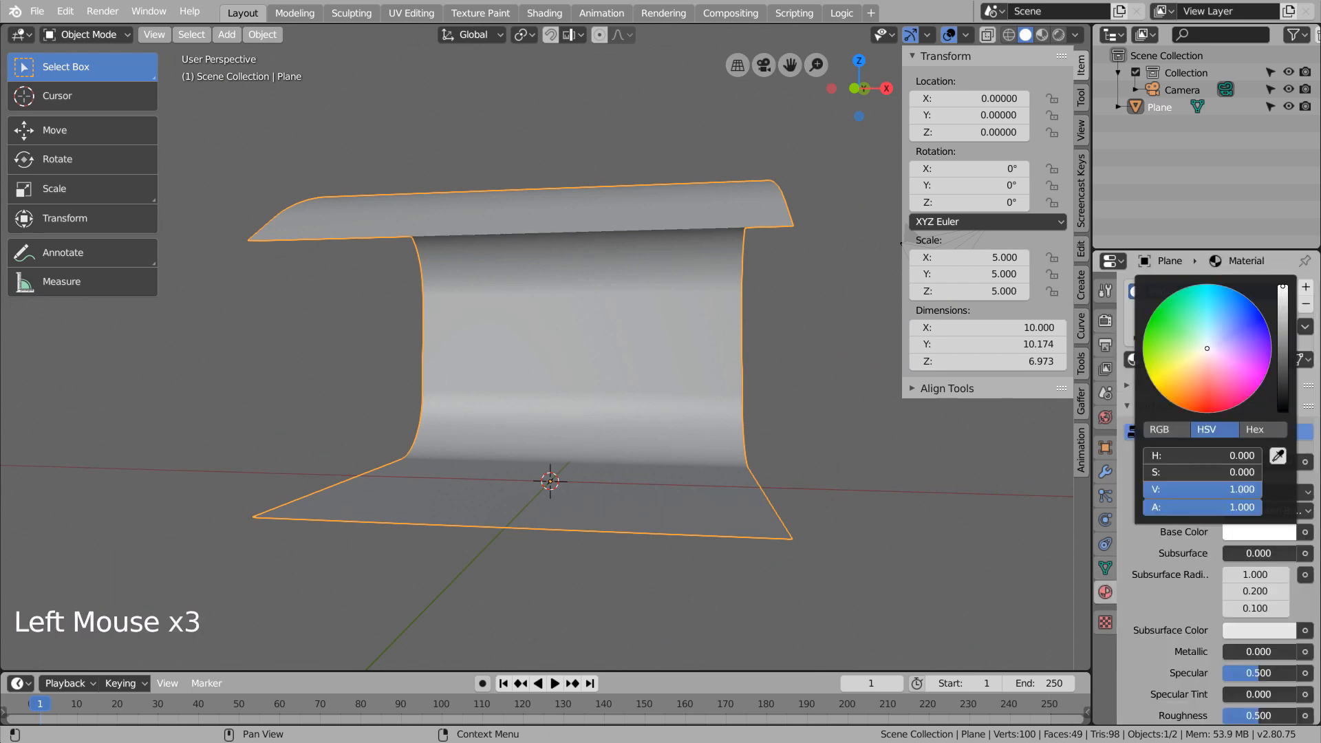
pyautogui.click(808, 481)
pyautogui.moveTo(839, 493)
pyautogui.mouseDown(button='middle')
pyautogui.moveTo(936, 498)
pyautogui.moveTo(826, 492)
pyautogui.moveTo(811, 505)
pyautogui.moveTo(846, 509)
pyautogui.mouseUp(button='middle')
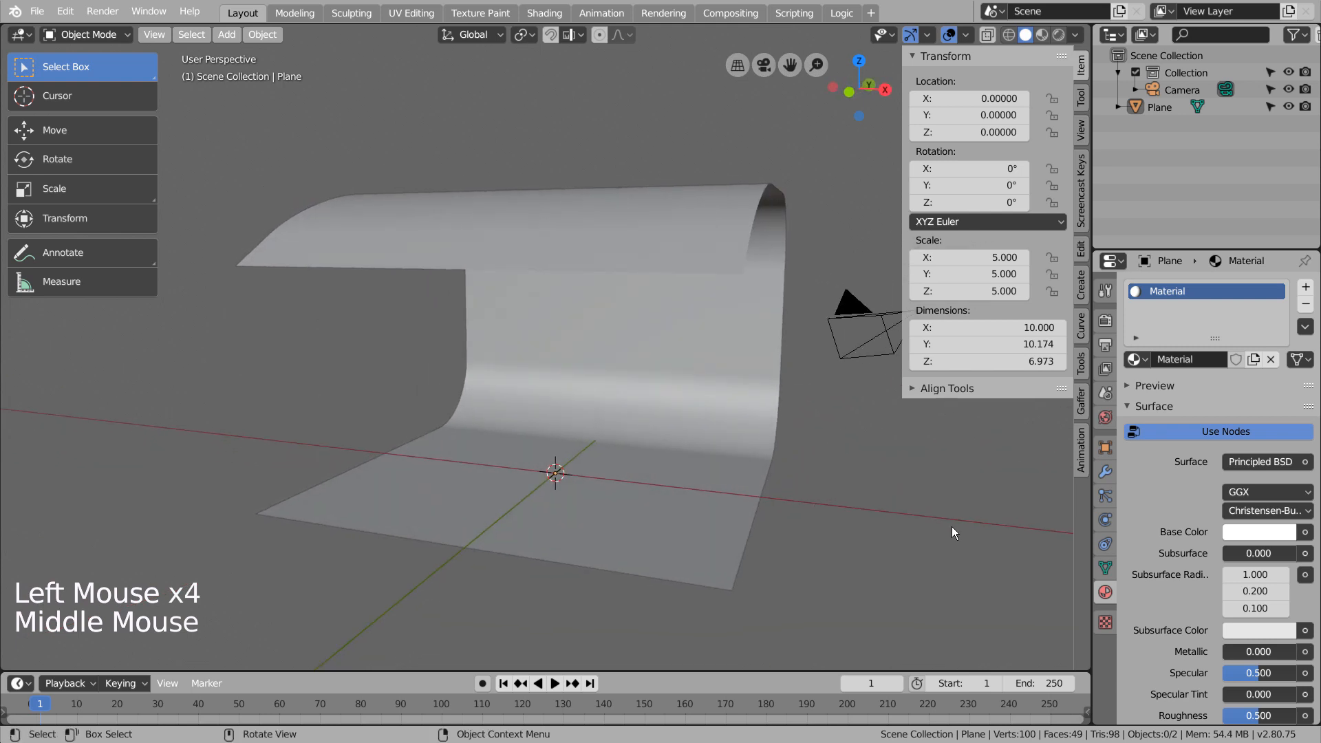
# Examine the world's forest.exr environment setup in its surface settings and in the World shader nodes.
pyautogui.click(1105, 418)
pyautogui.click(1127, 399)
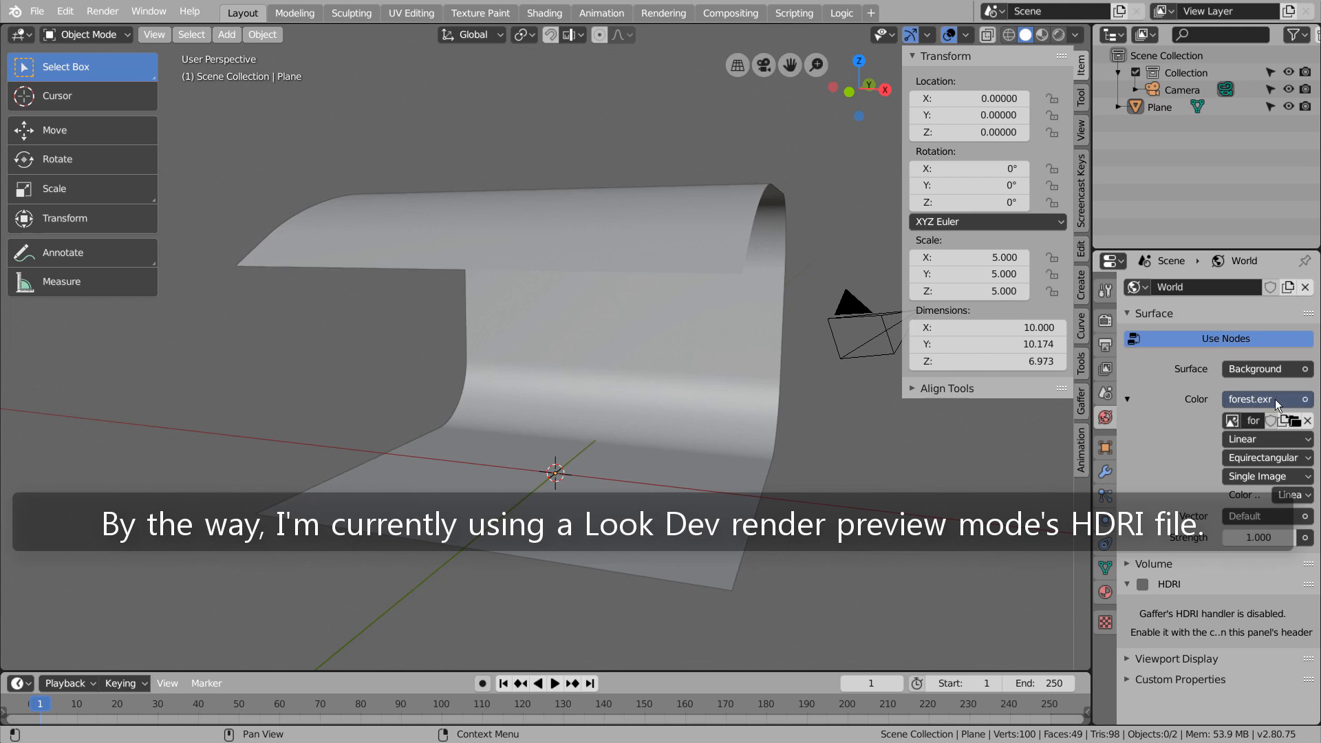
pyautogui.click(544, 12)
pyautogui.click(303, 435)
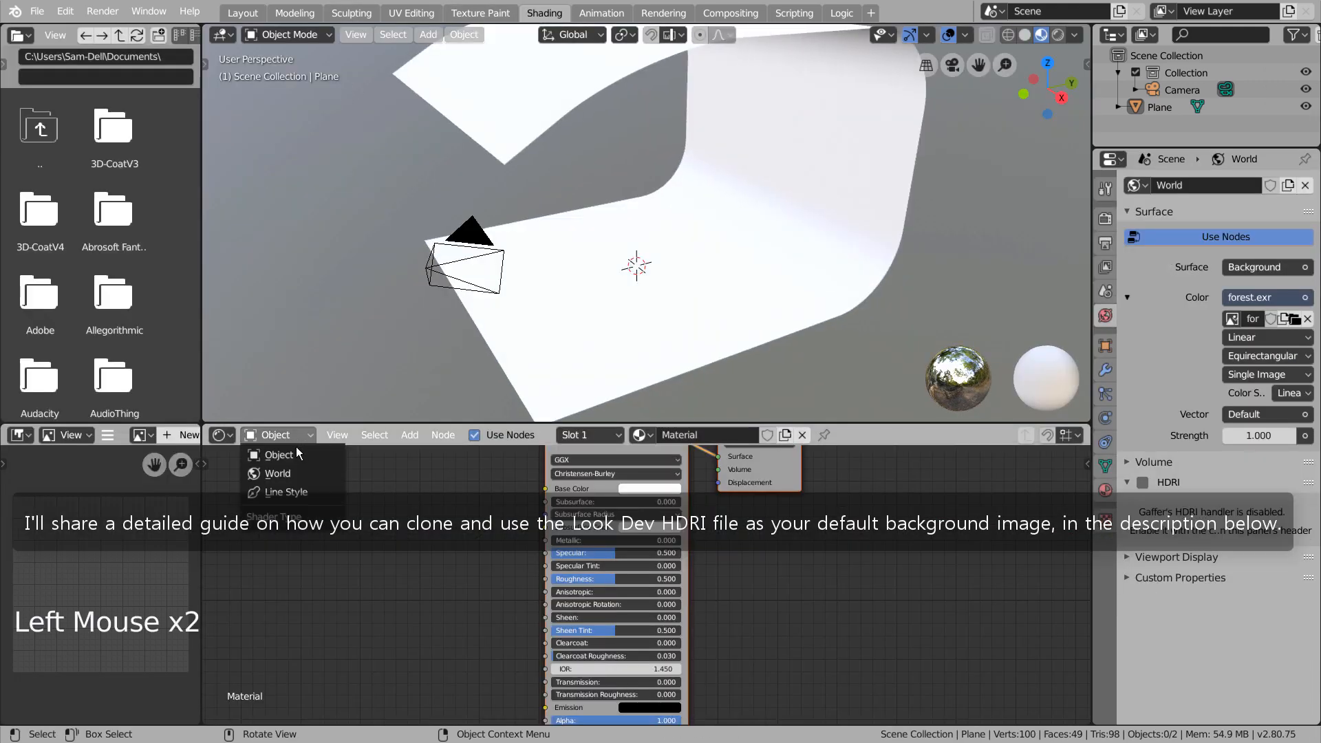
pyautogui.click(296, 469)
pyautogui.keyDown('shift'); pyautogui.moveTo(588, 545); pyautogui.dragTo(619, 634, button='middle'); pyautogui.keyUp('shift')
pyautogui.scroll(4, 612, 627)
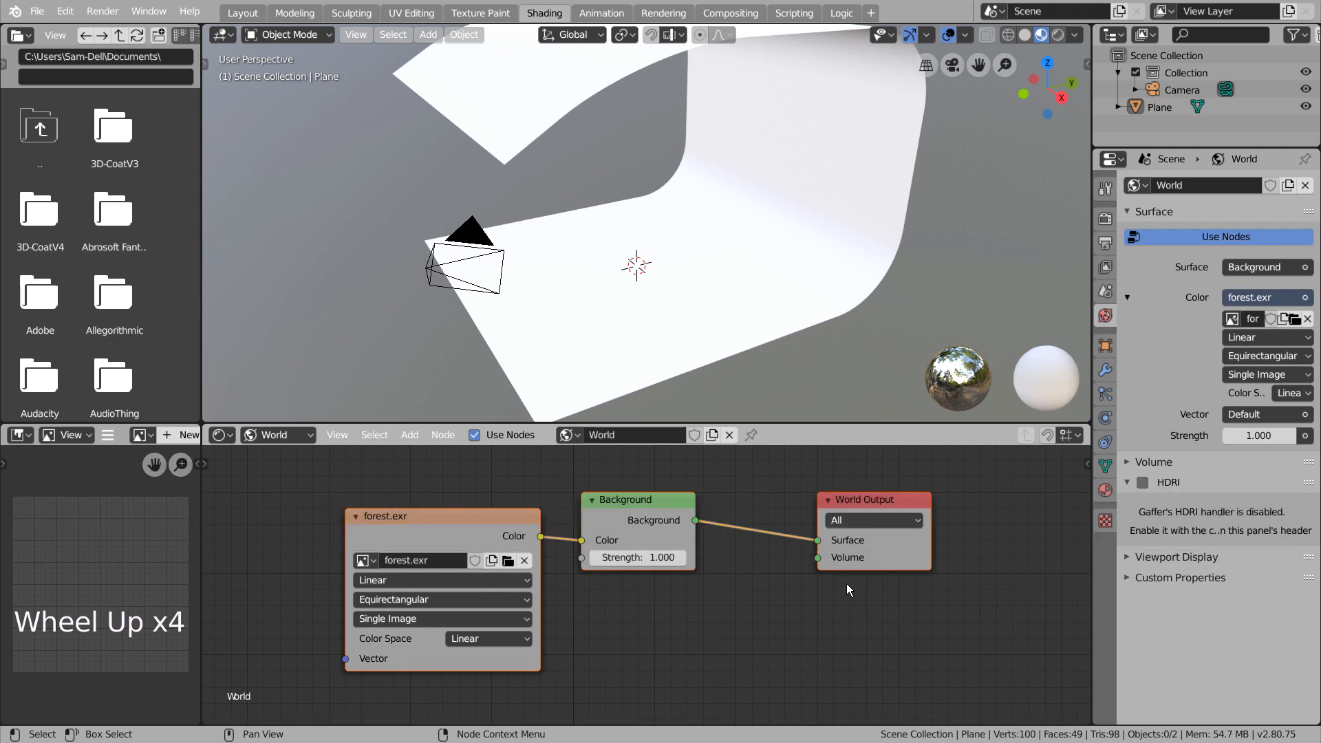
pyautogui.hotkey('ctrl', 'space')
pyautogui.scroll(-4, 818, 574)
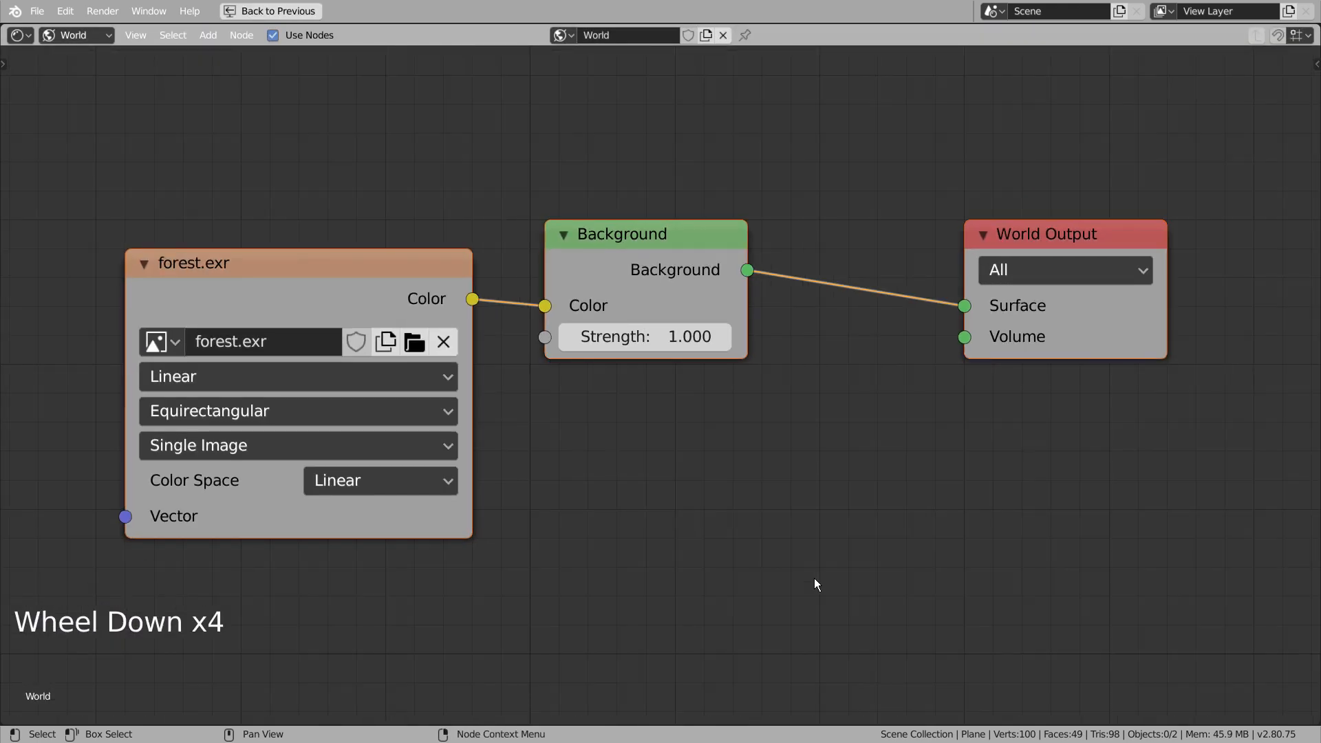
pyautogui.hotkey('ctrl', 'space')
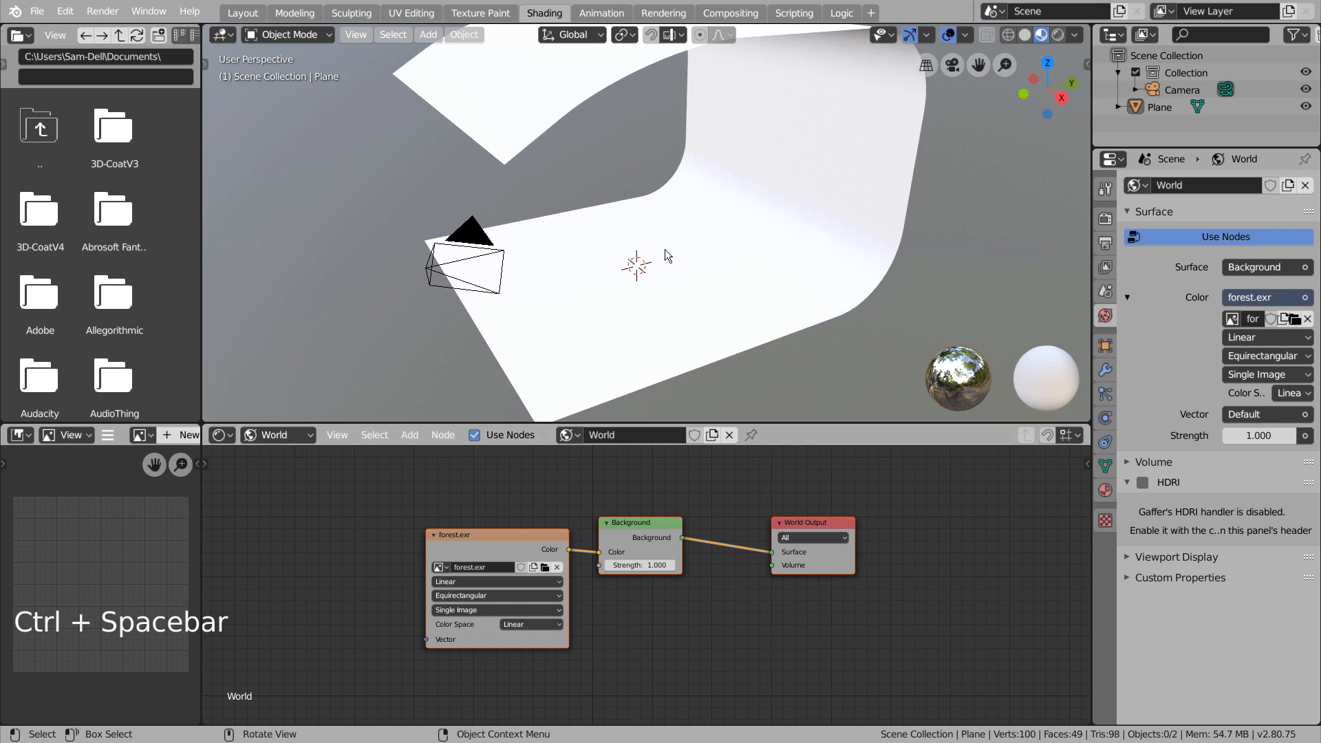
# Add an Ico Sphere mesh at the scene origin and view it from the right side.
pyautogui.moveTo(667, 254); pyautogui.dragTo(719, 245, button='middle')
pyautogui.click(881, 254)
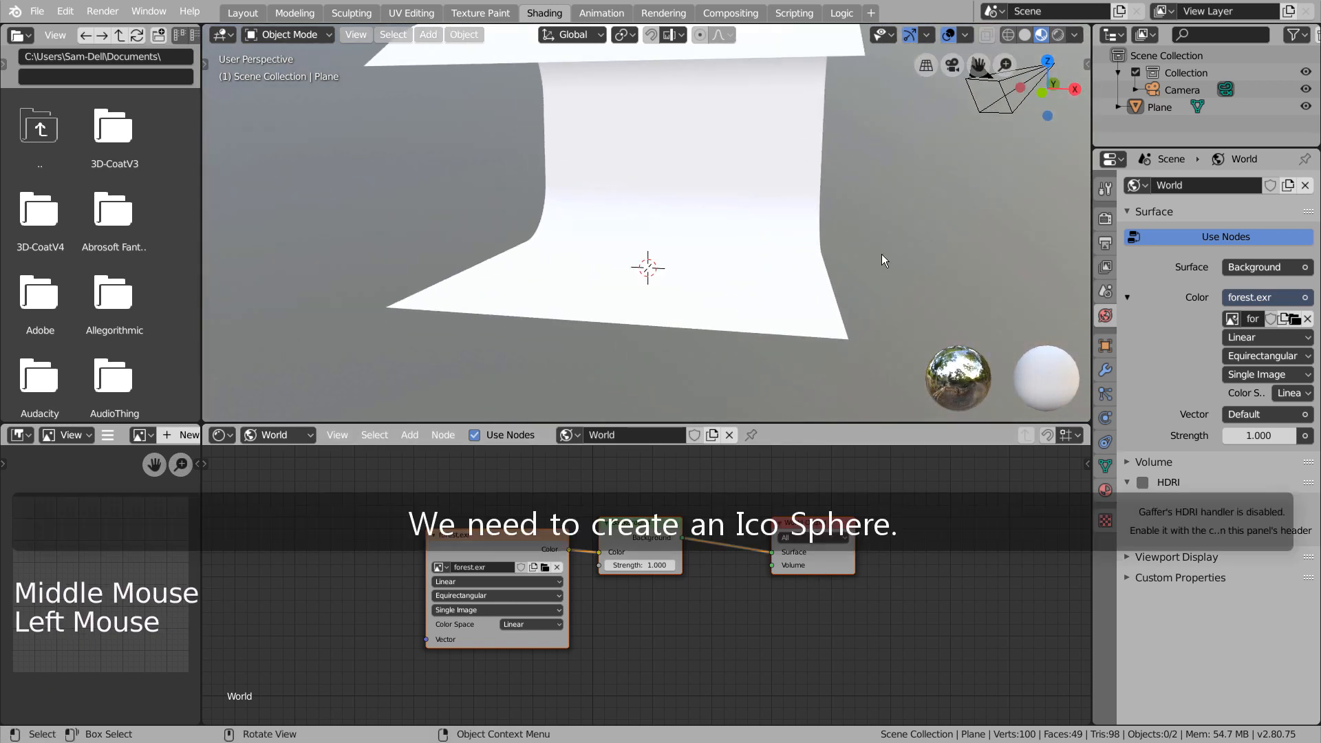
pyautogui.moveTo(725, 306); pyautogui.dragTo(737, 317, button='middle')
pyautogui.hotkey('shift', 'a')
pyautogui.moveTo(729, 322)
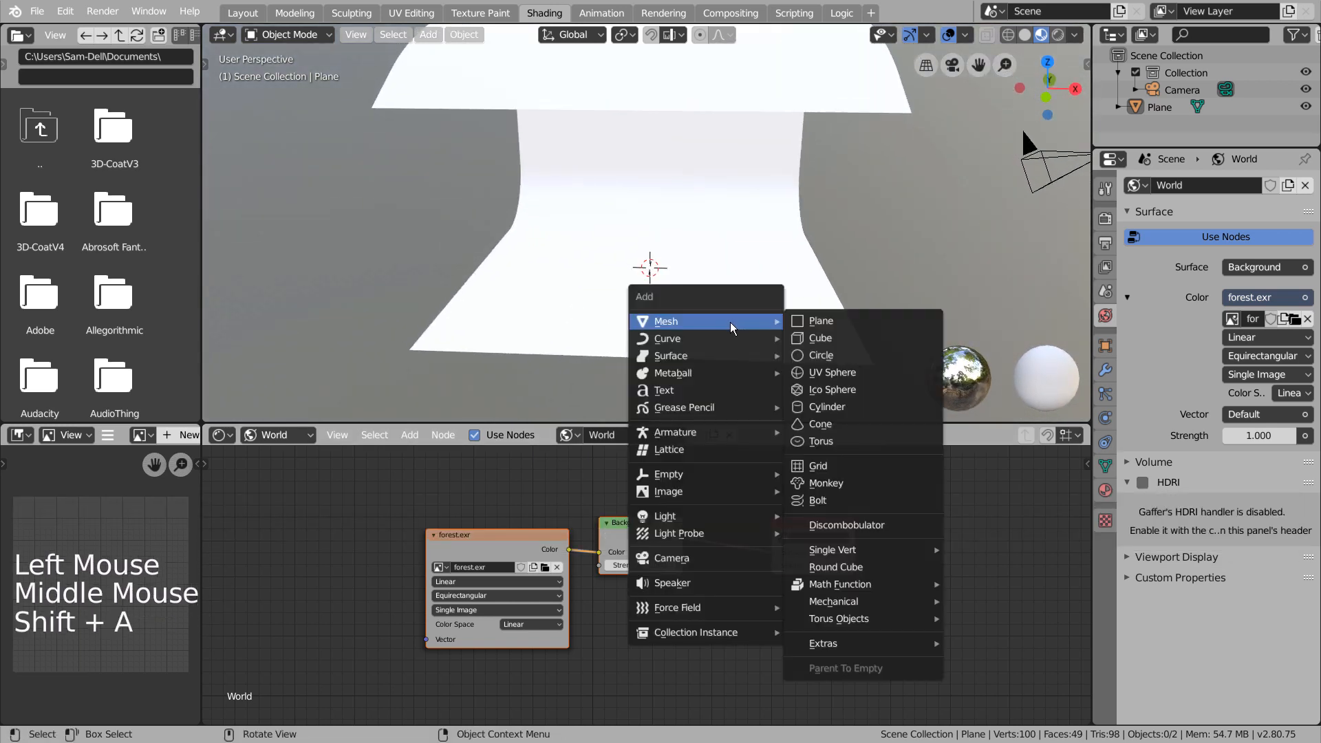
pyautogui.click(799, 389)
pyautogui.press('KP_3')
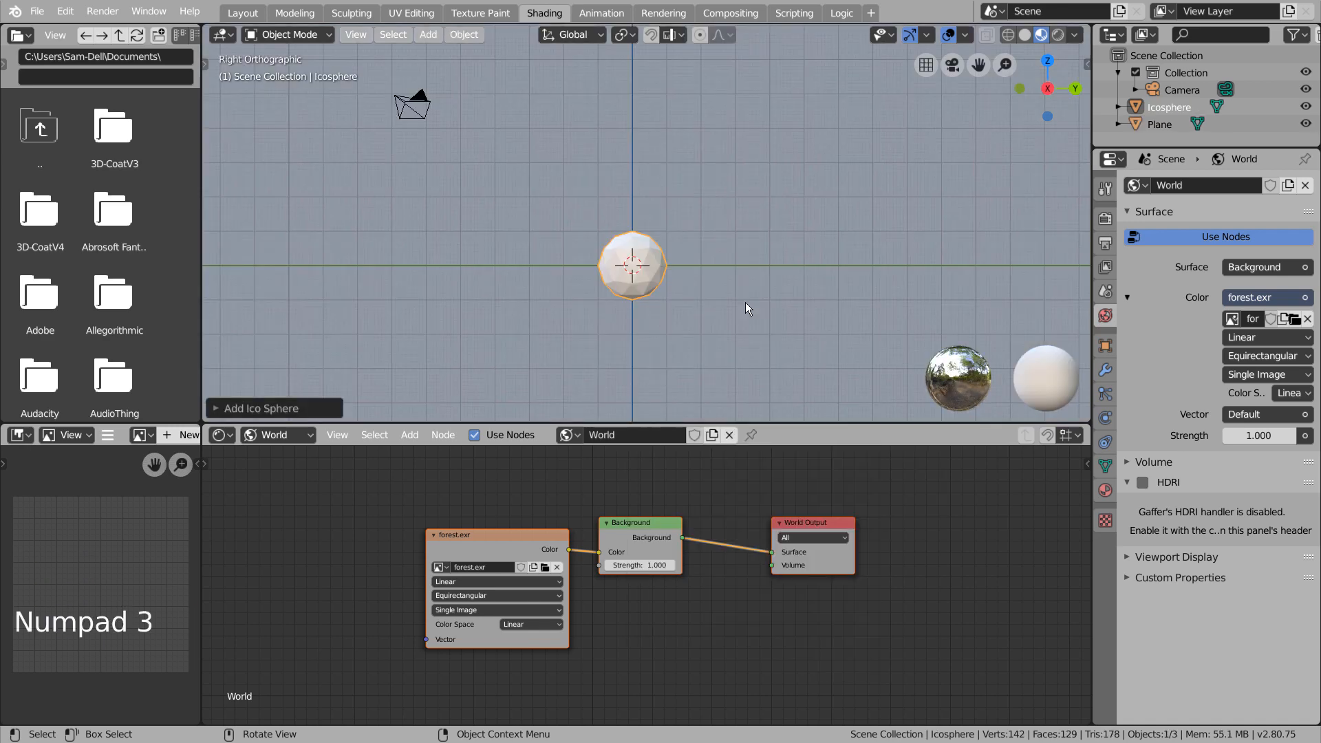
# In the Layout workspace, scale the icosphere to about 0.233 and move it to rest on the floor at Z about 0.229.
pyautogui.click(242, 13)
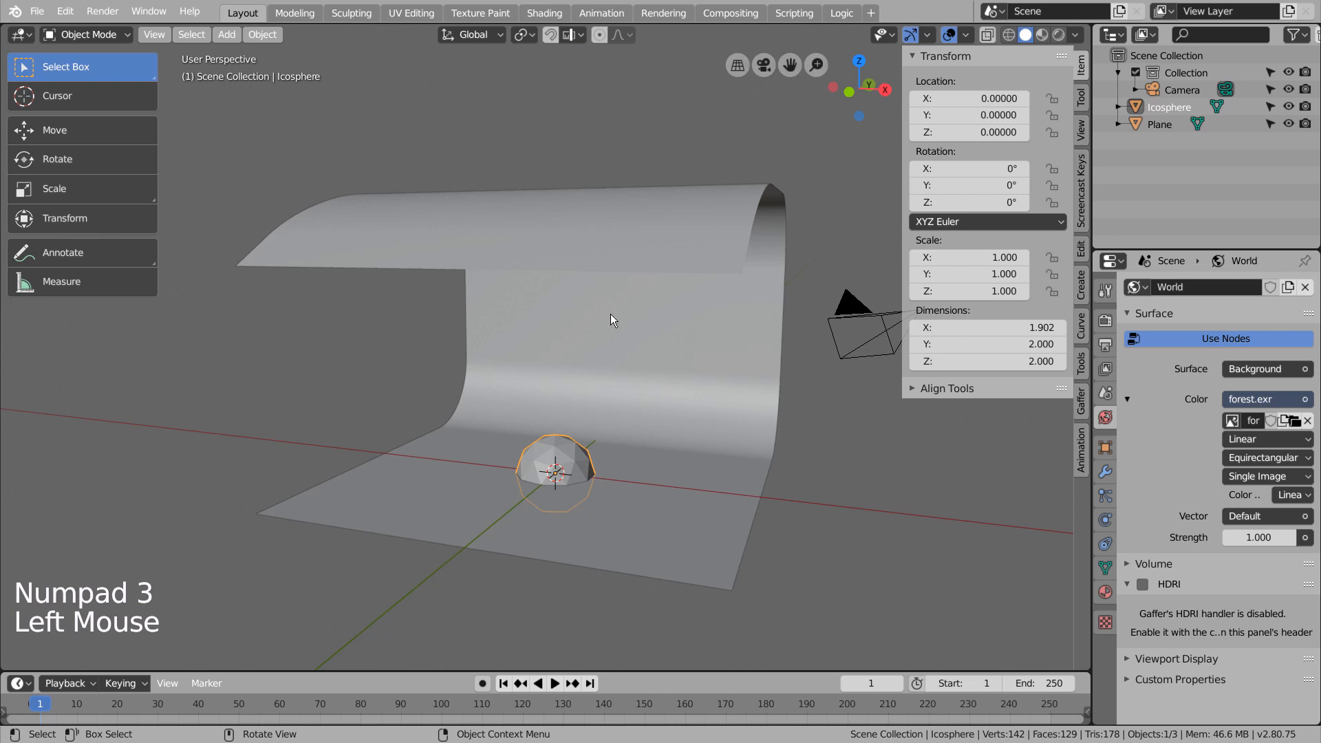
pyautogui.press('KP_3')
pyautogui.press('KP_2')
pyautogui.press('KP_3')
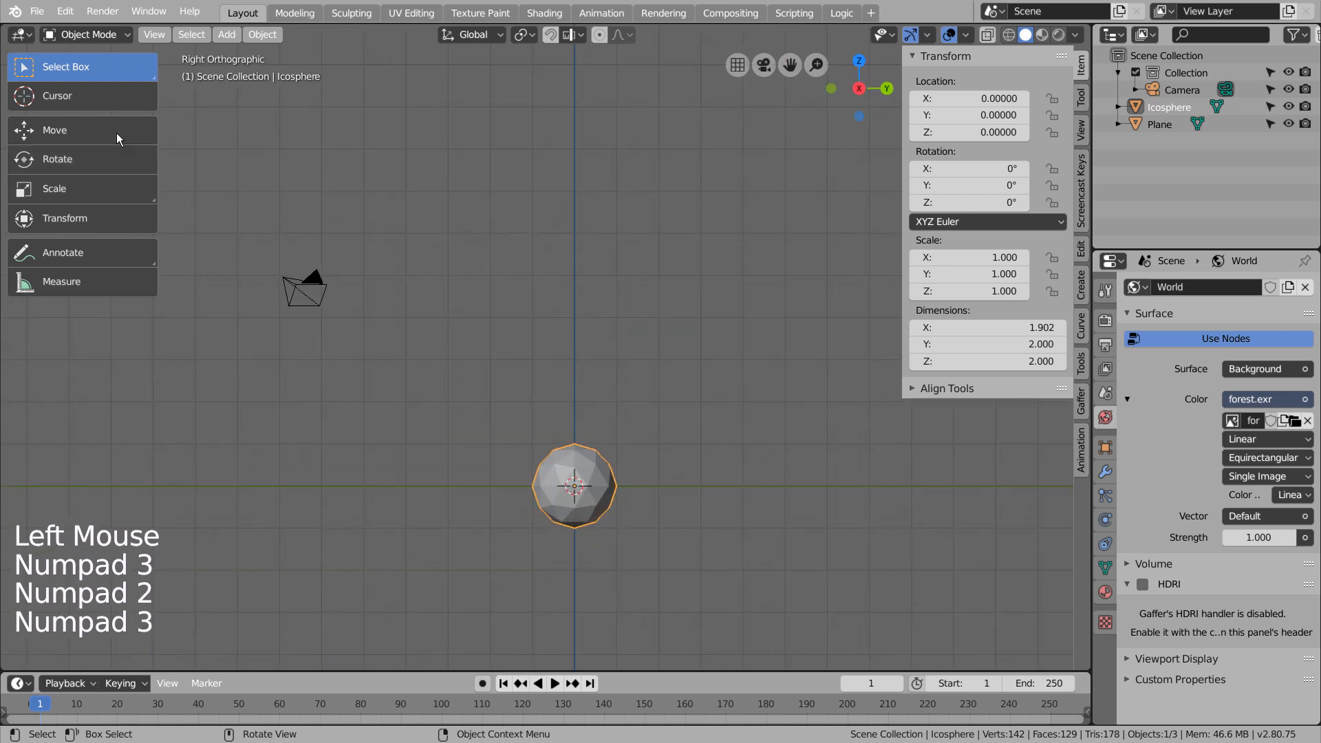
pyautogui.click(117, 139)
pyautogui.moveTo(569, 421); pyautogui.dragTo(568, 372)
pyautogui.press('s')
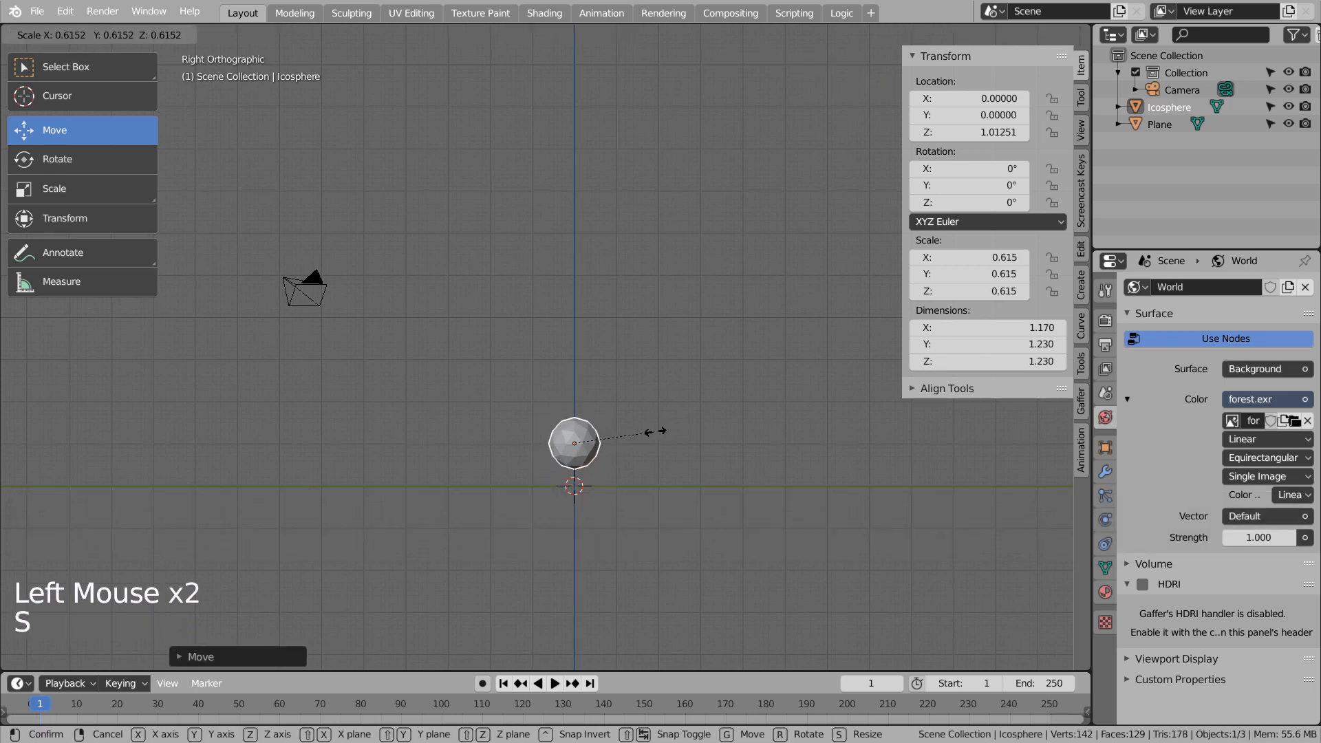
pyautogui.click(597, 421)
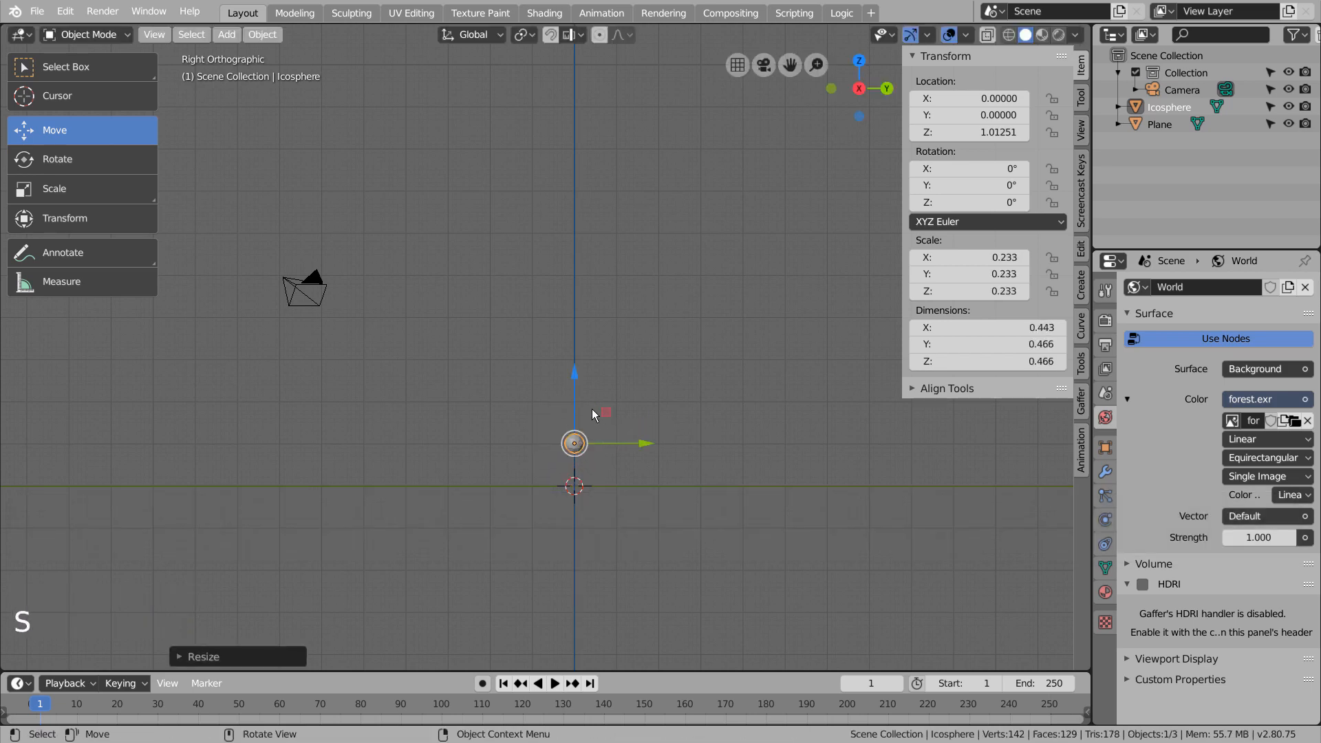
pyautogui.moveTo(573, 382); pyautogui.dragTo(572, 385)
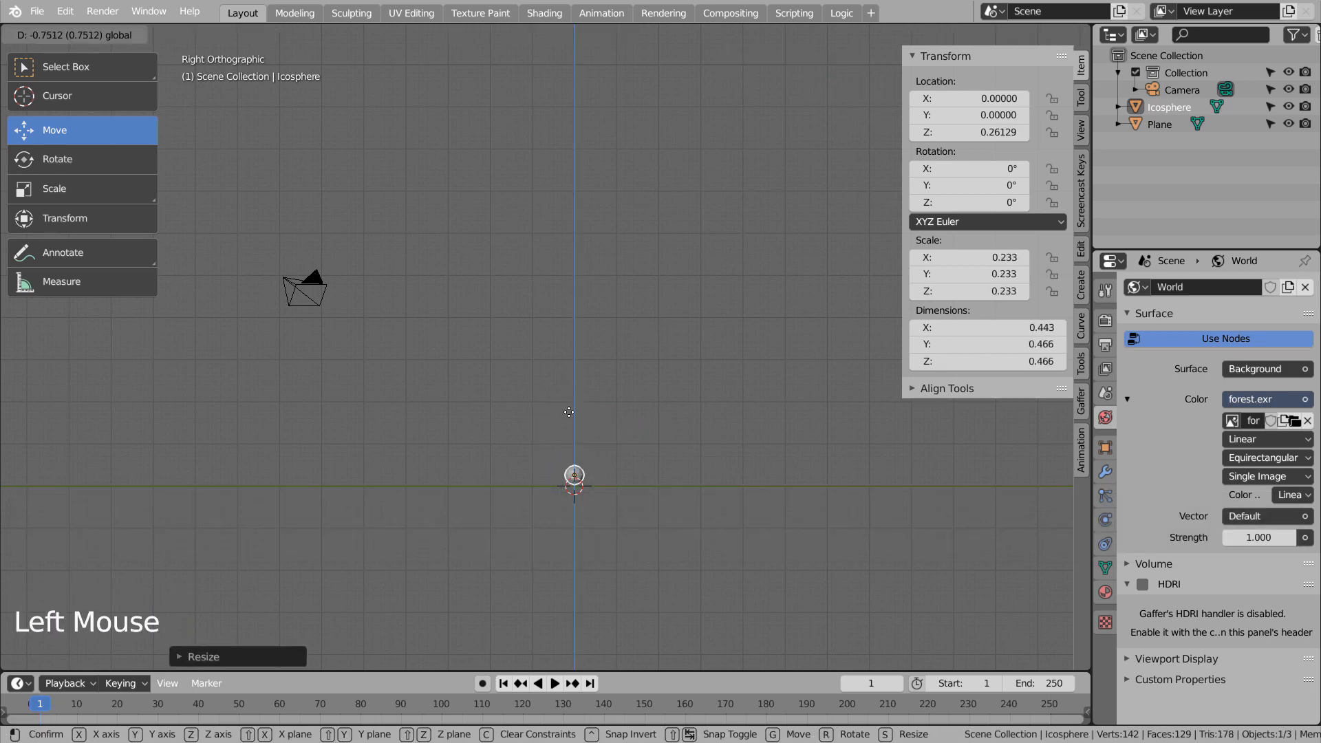
pyautogui.moveTo(568, 414); pyautogui.dragTo(568, 413)
# Align the render camera to a front view of the icosphere and backdrop, and fine-tune its framing with fly navigation.
pyautogui.moveTo(568, 414); pyautogui.dragTo(680, 447, button='middle')
pyautogui.scroll(4, 688, 474)
pyautogui.moveTo(707, 510); pyautogui.dragTo(709, 390, button='middle')
pyautogui.press('KP_1')
pyautogui.scroll(4, 687, 332)
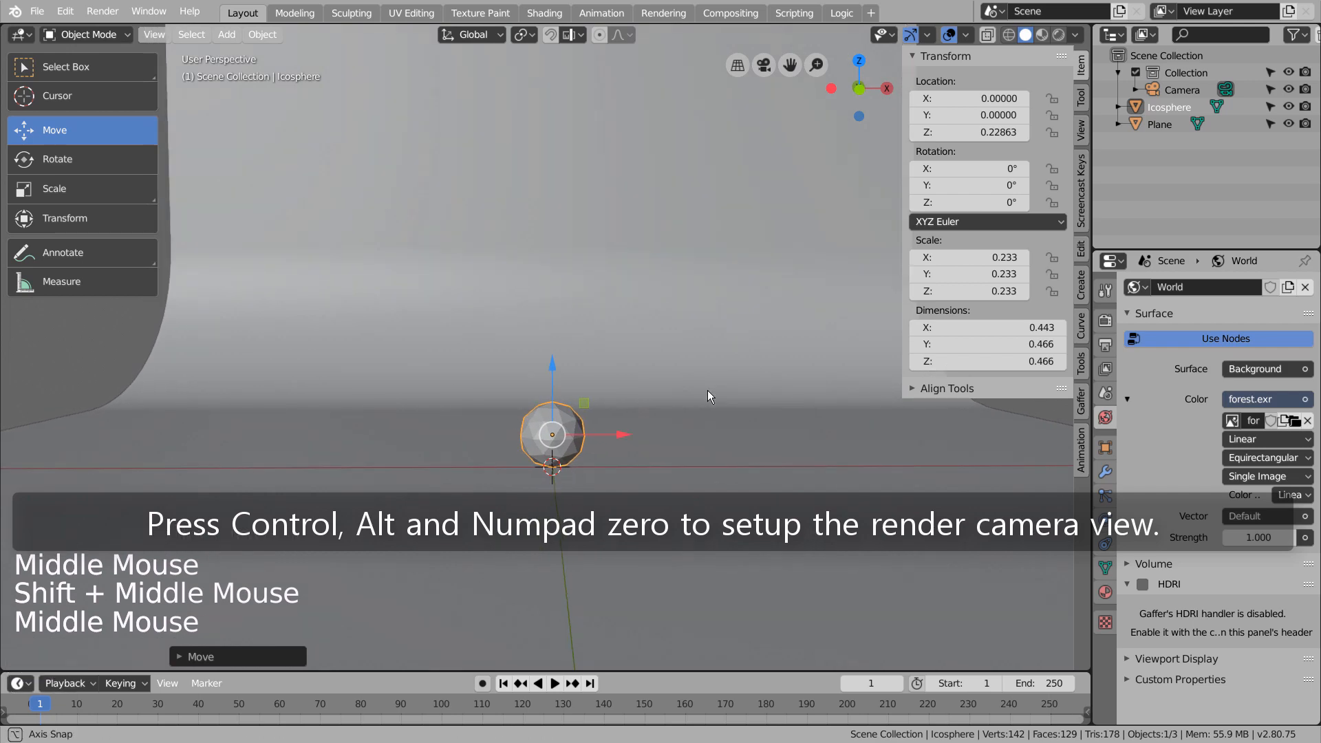
pyautogui.press('ctrl+alt+KP_0')
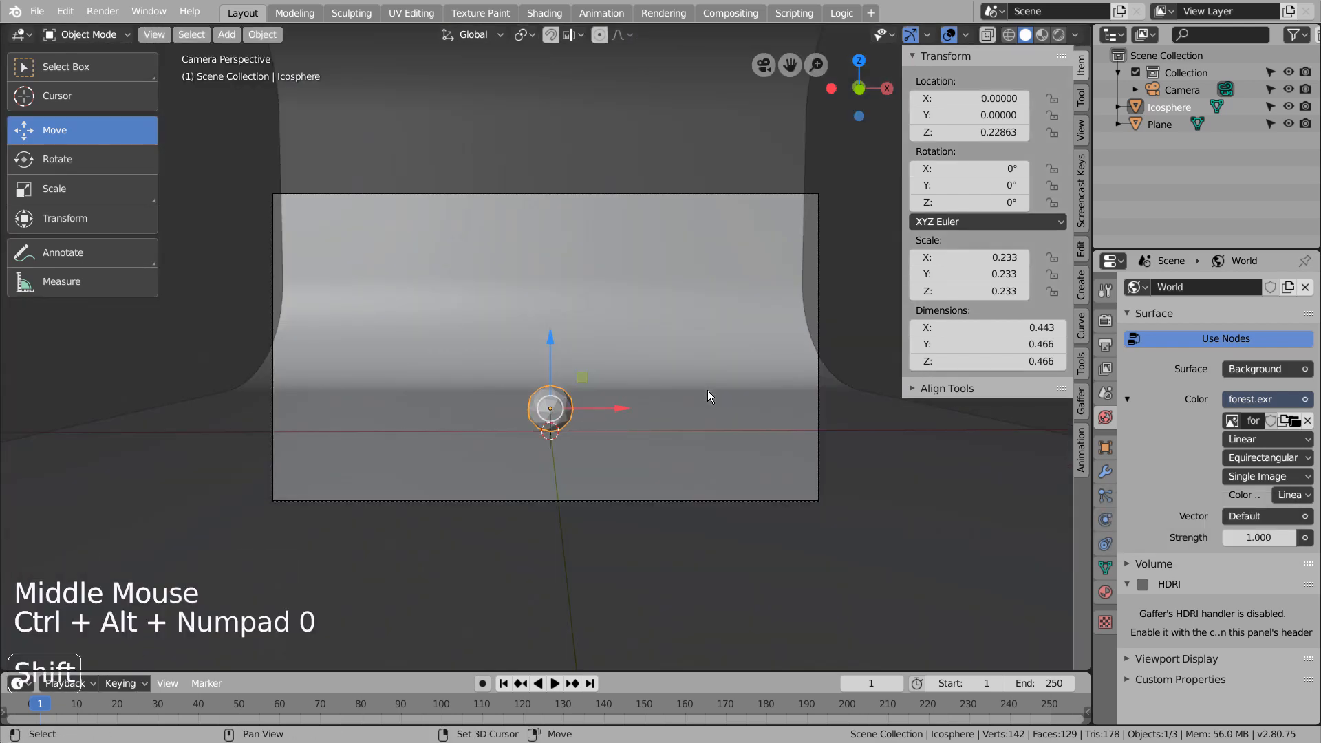
pyautogui.hotkey('shift', '`')
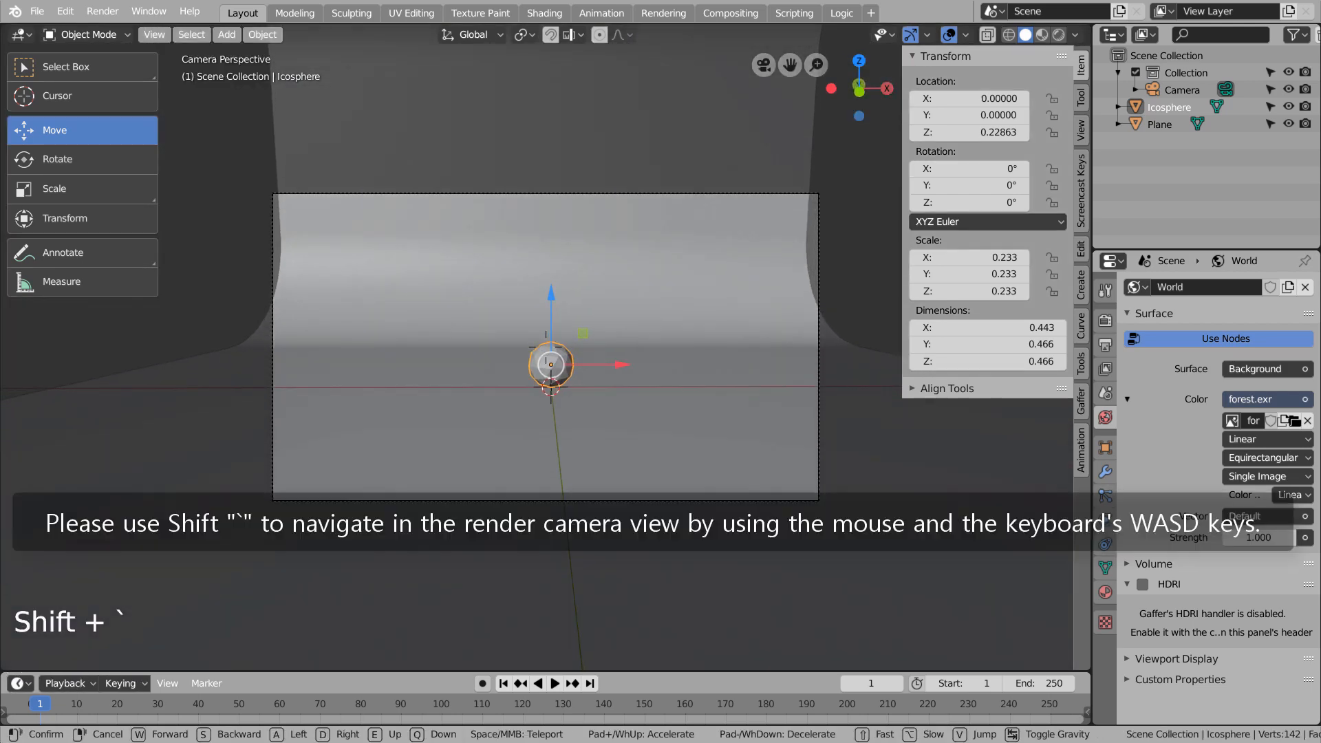
pyautogui.click(654, 321)
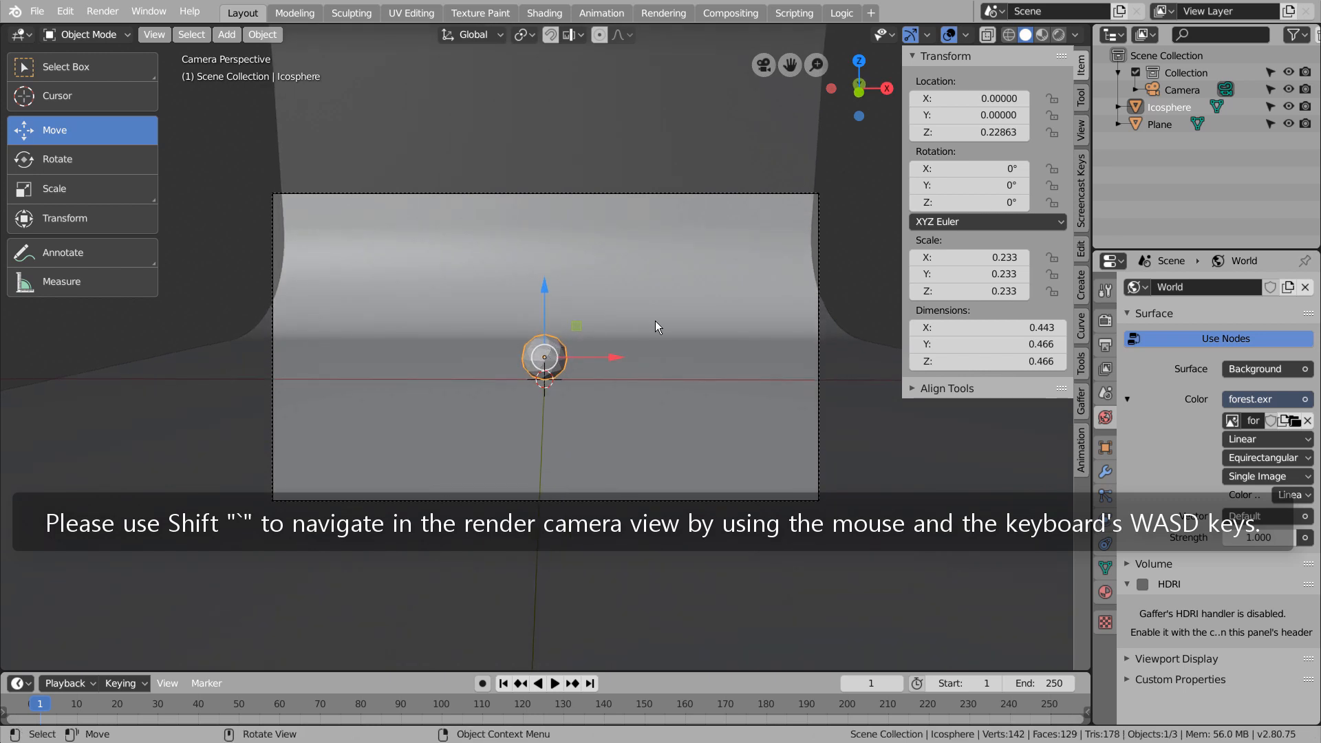
# Set the camera's focal length to 37.4 mm.
pyautogui.click(1182, 89)
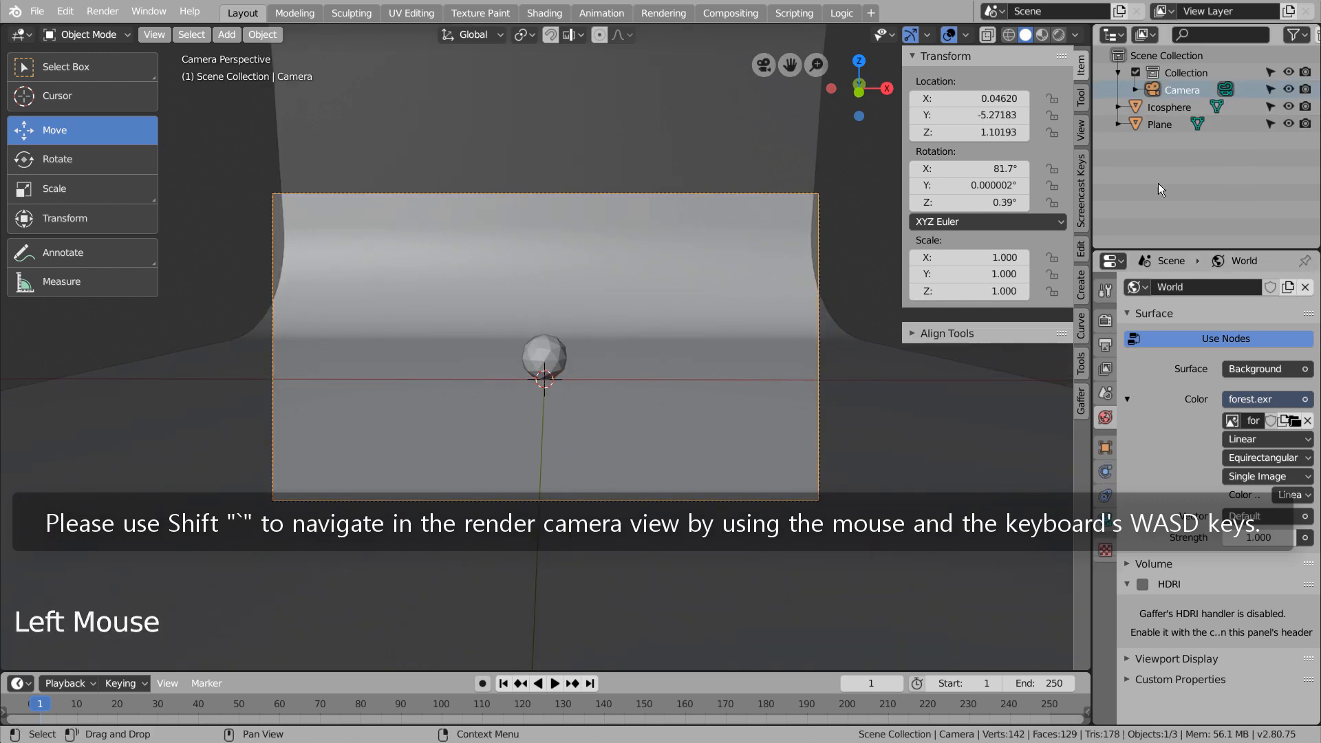
pyautogui.click(1105, 495)
pyautogui.keyDown('shift'); pyautogui.moveTo(1236, 367); pyautogui.dragTo(1256, 368); pyautogui.keyUp('shift')
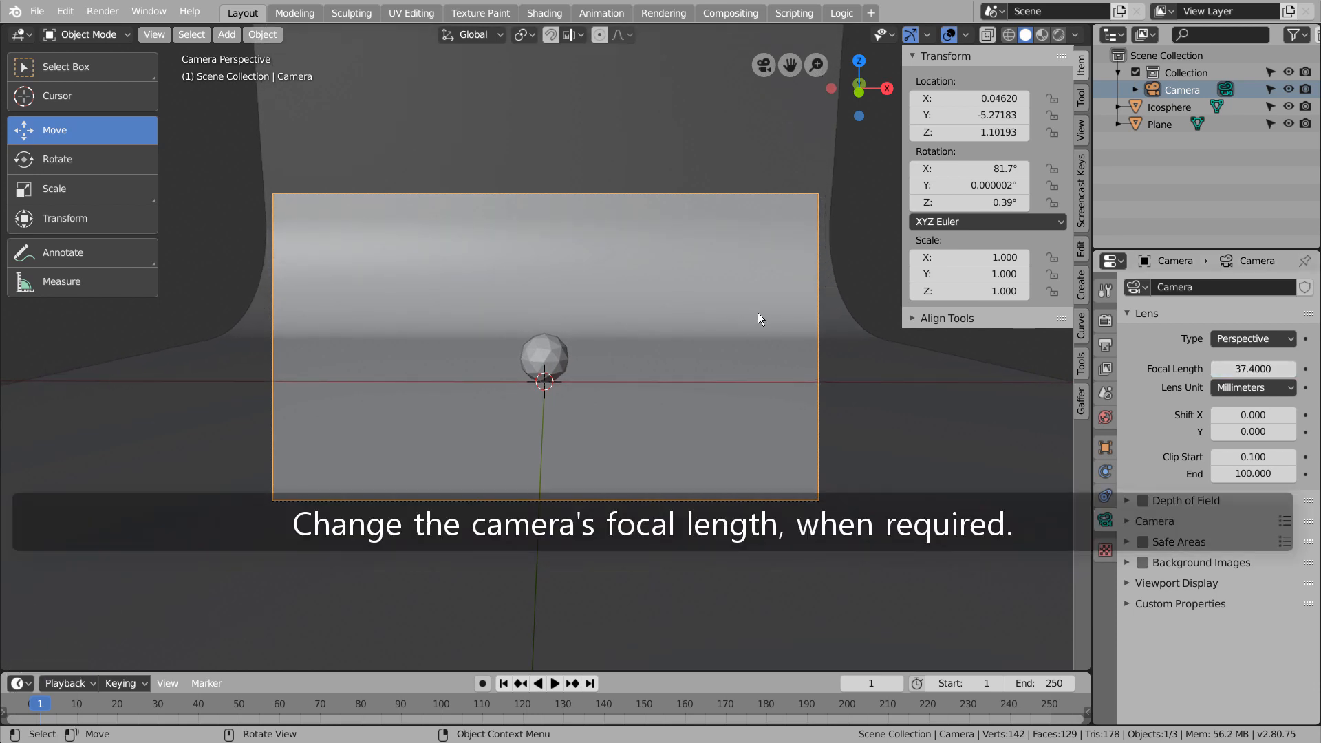
# Create a new material for the icosphere and make its base color pure white.
pyautogui.click(549, 361)
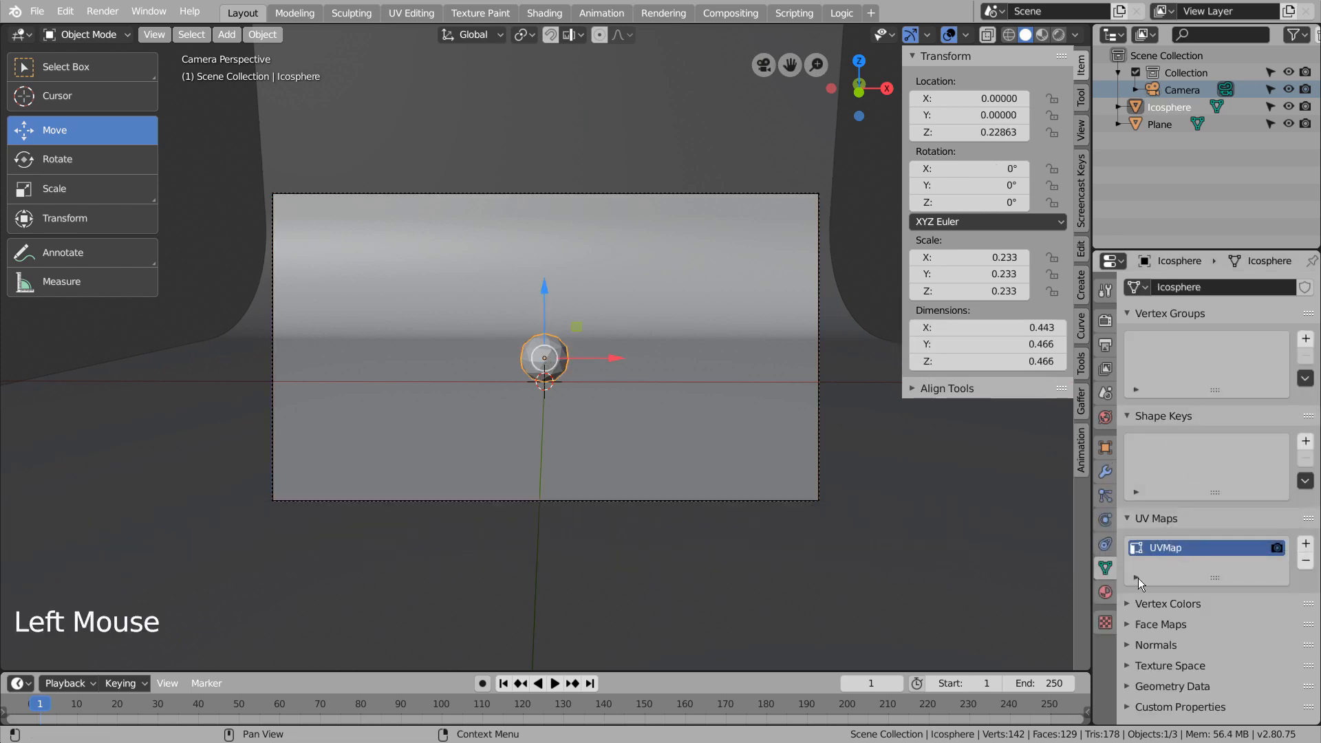
pyautogui.click(1105, 595)
pyautogui.click(1237, 366)
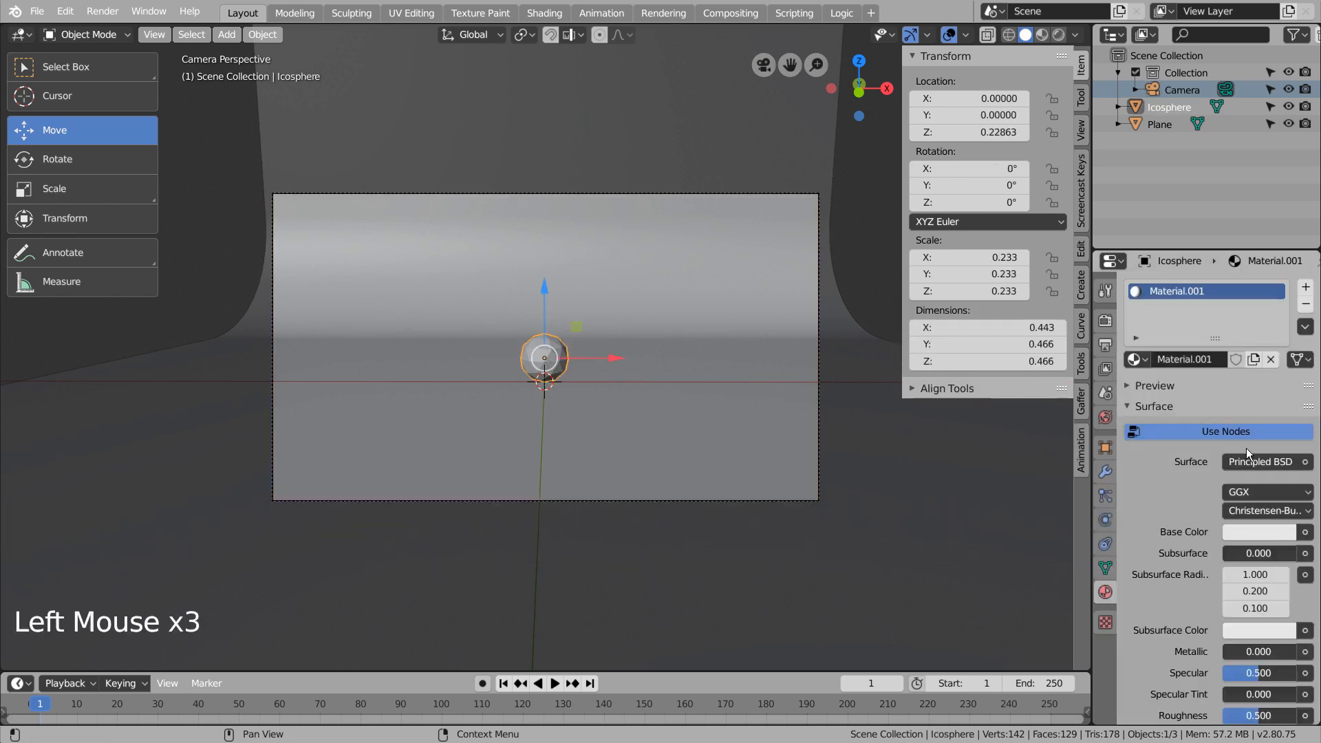
pyautogui.click(1264, 537)
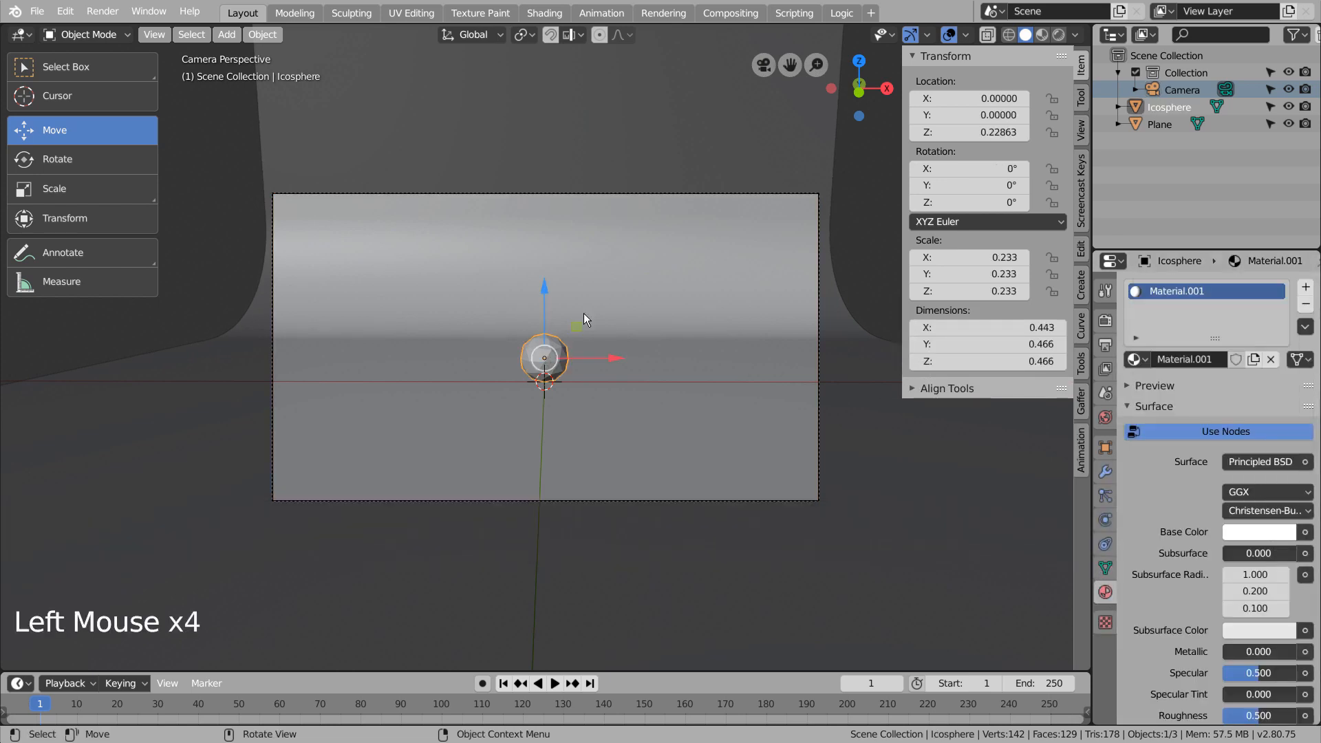
# Deselect the icosphere and preview the scene through the camera in rendered viewport shading.
pyautogui.middleClick(717, 319)
pyautogui.scroll(-5, 717, 319)
pyautogui.moveTo(737, 403); pyautogui.dragTo(697, 412, button='middle')
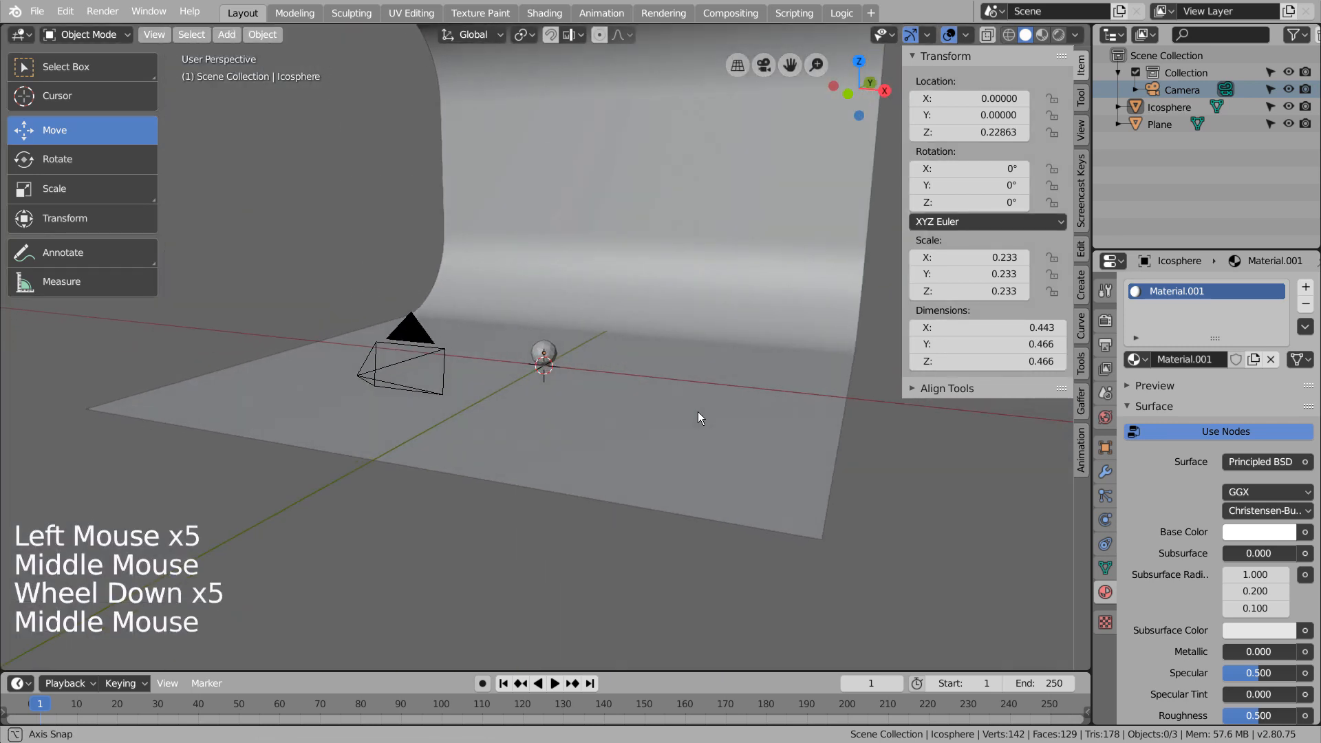
pyautogui.press('KP_0')
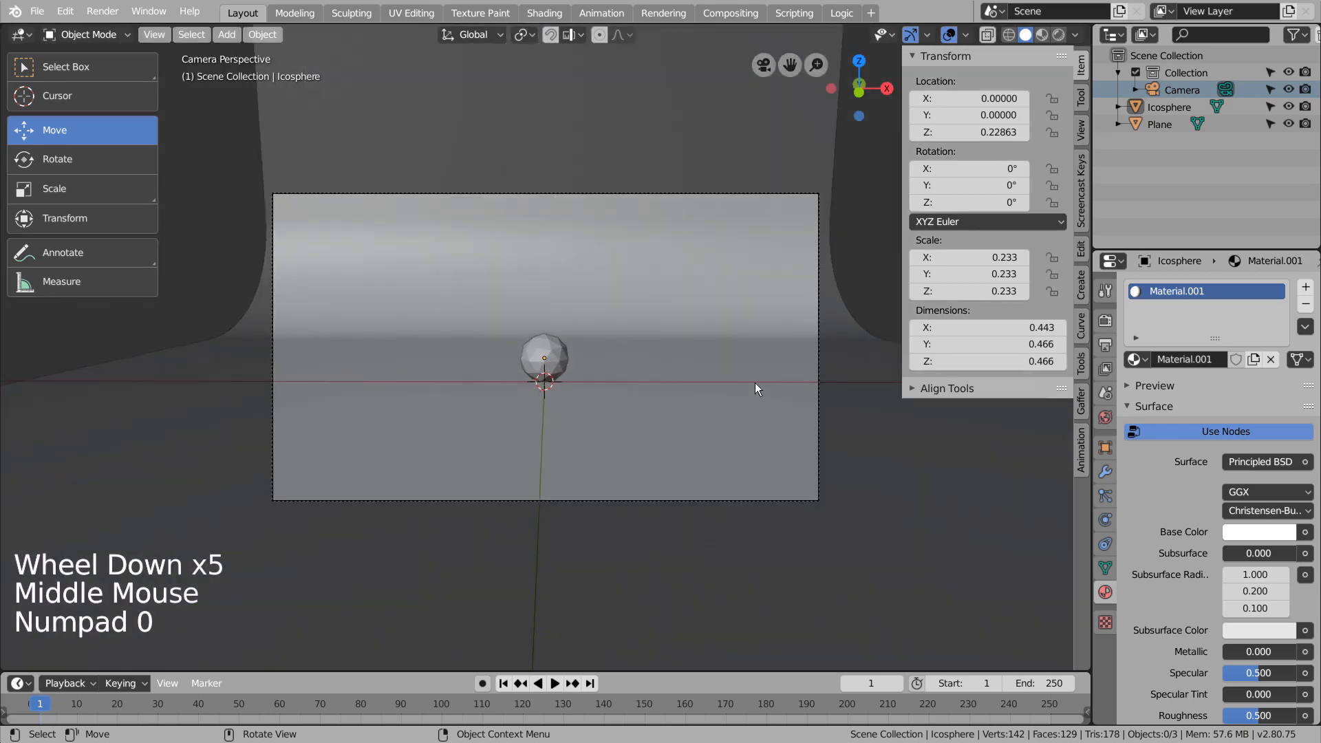
pyautogui.click(1057, 35)
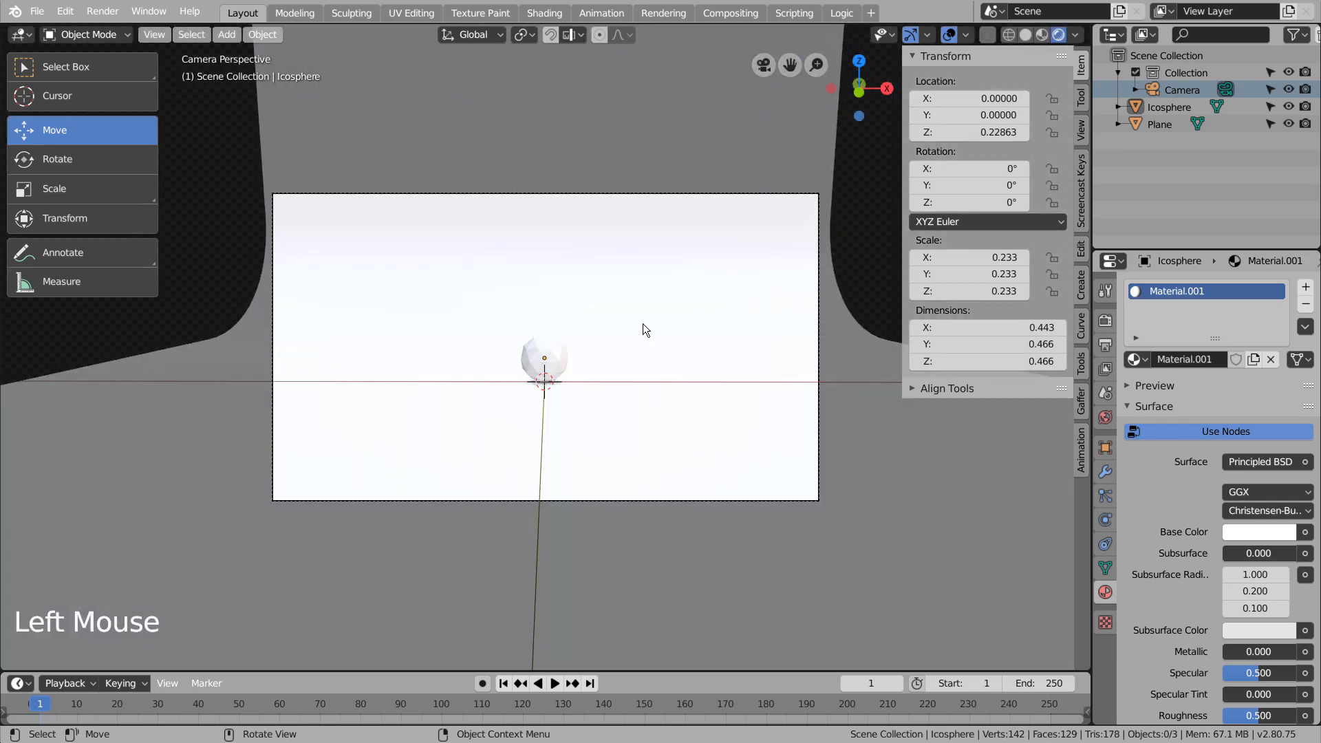
# Set the world background strength to 0.5.
pyautogui.click(1105, 418)
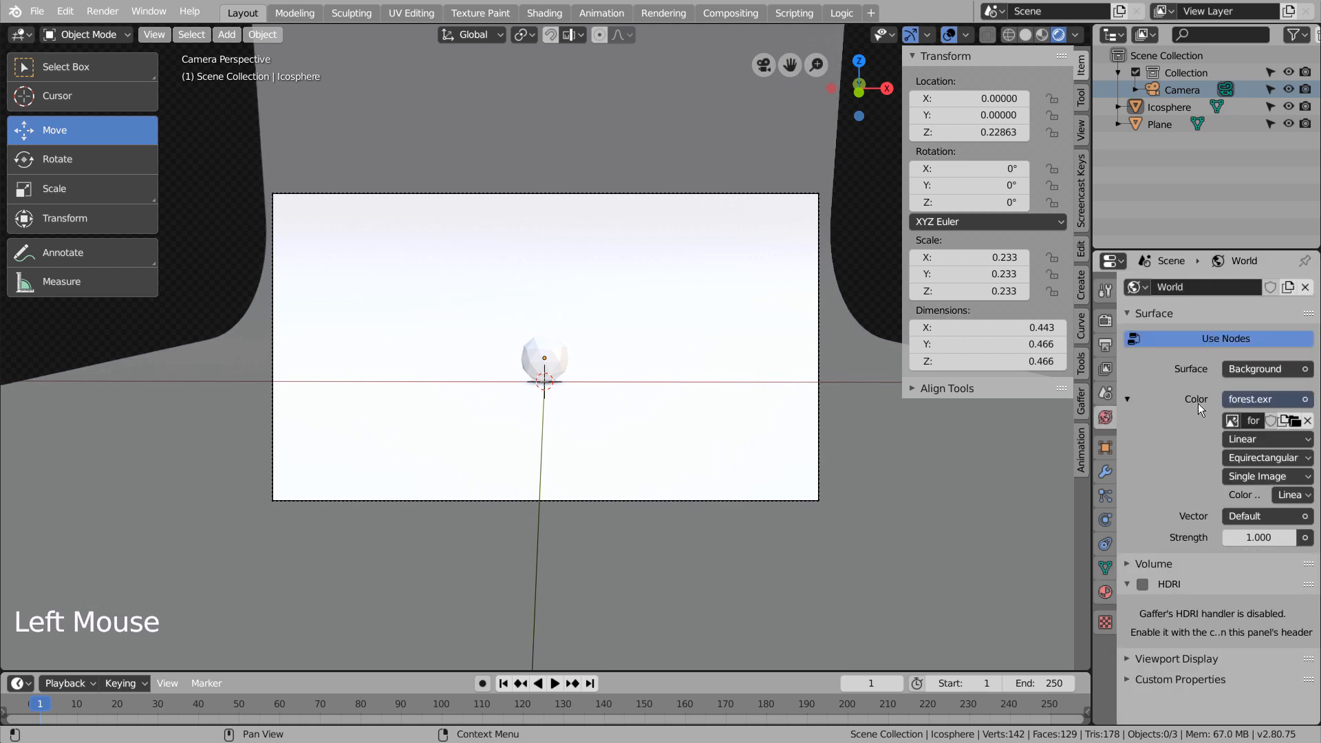
pyautogui.doubleClick(1259, 537)
pyautogui.press('Return')
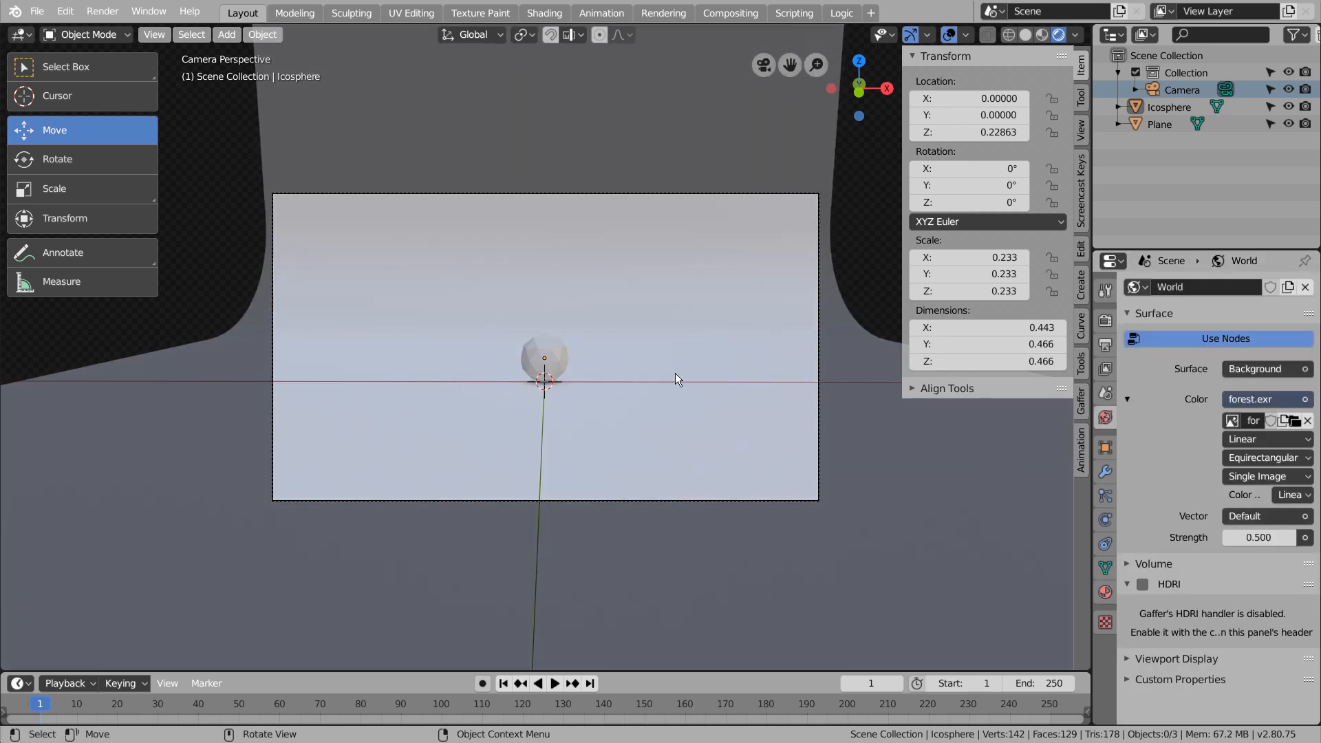
# Switch the render engine to Cycles and set the viewport samples to 5.
pyautogui.click(1104, 321)
pyautogui.click(1265, 286)
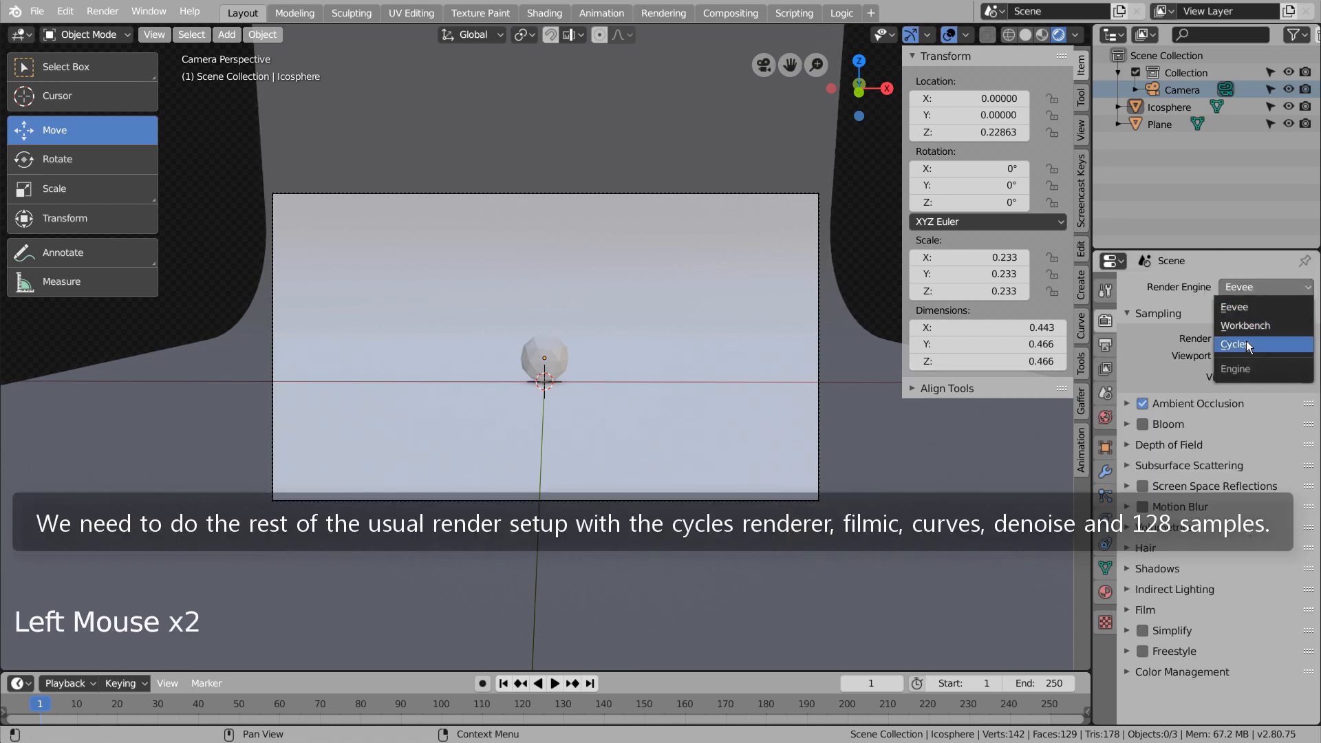
pyautogui.click(1245, 342)
pyautogui.click(1266, 438)
pyautogui.write('5')
pyautogui.press('Return')
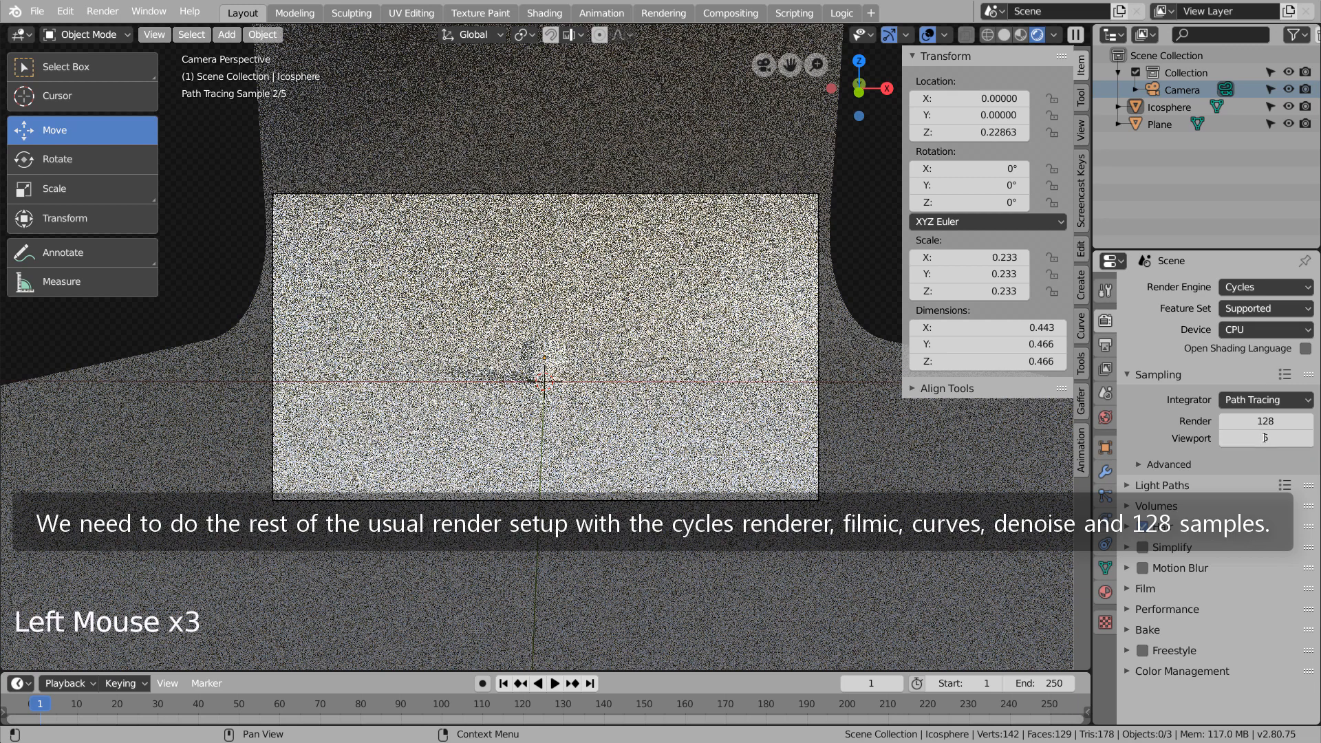
# Set the color management view transform to Filmic with the Very High Contrast look.
pyautogui.click(1128, 671)
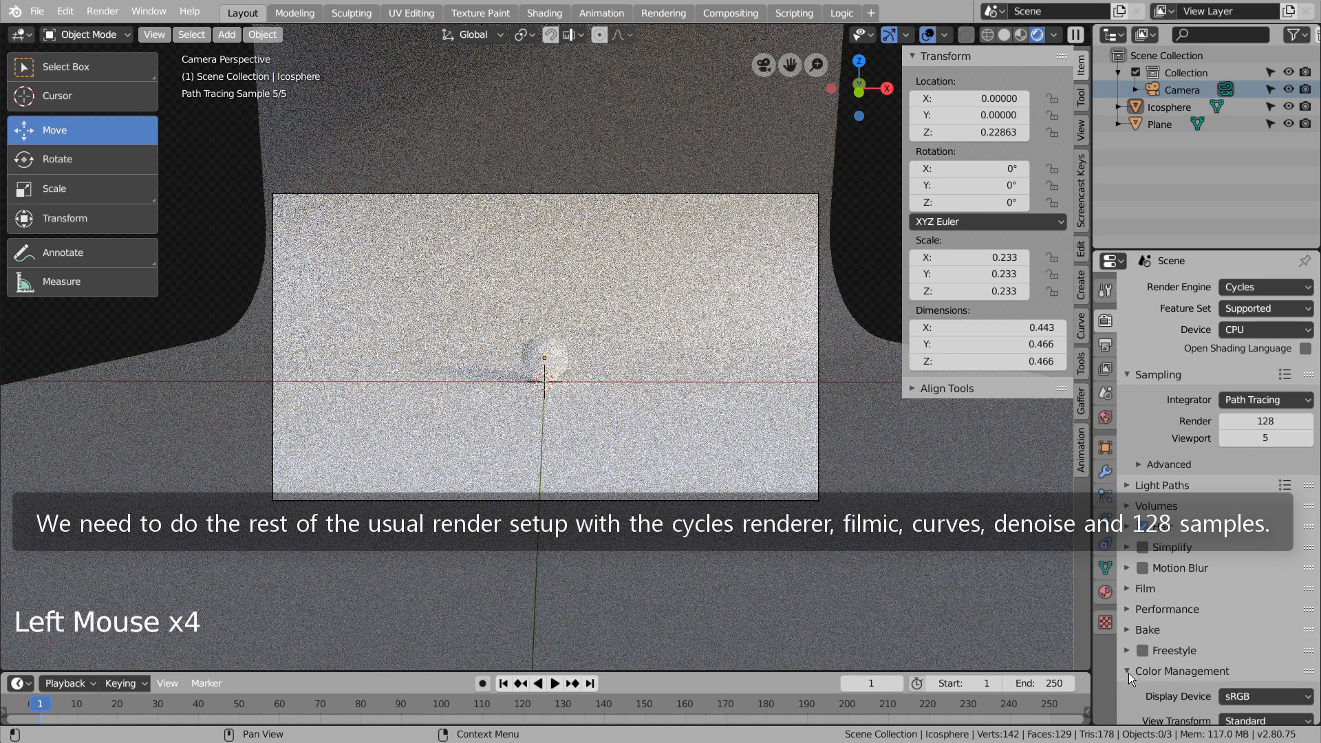
pyautogui.scroll(-5, 1142, 676)
pyautogui.click(1243, 612)
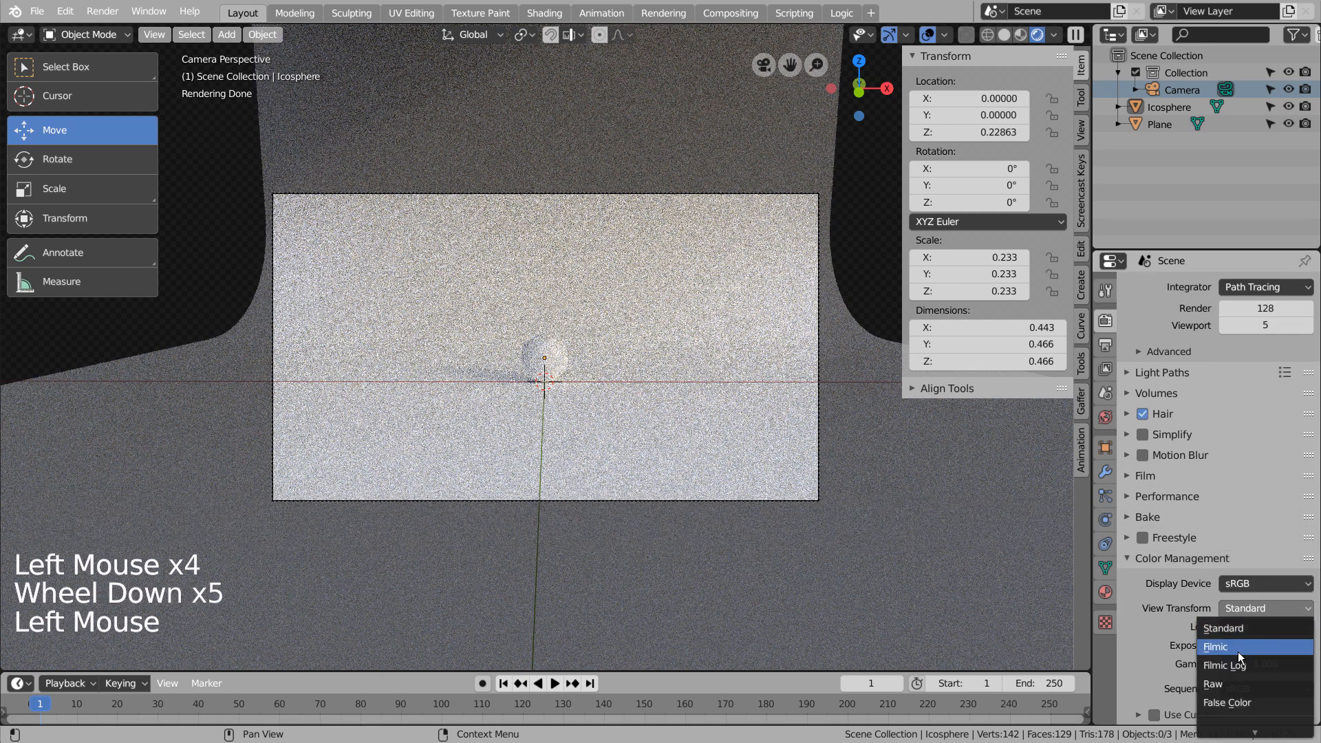
pyautogui.click(1237, 650)
pyautogui.click(1264, 626)
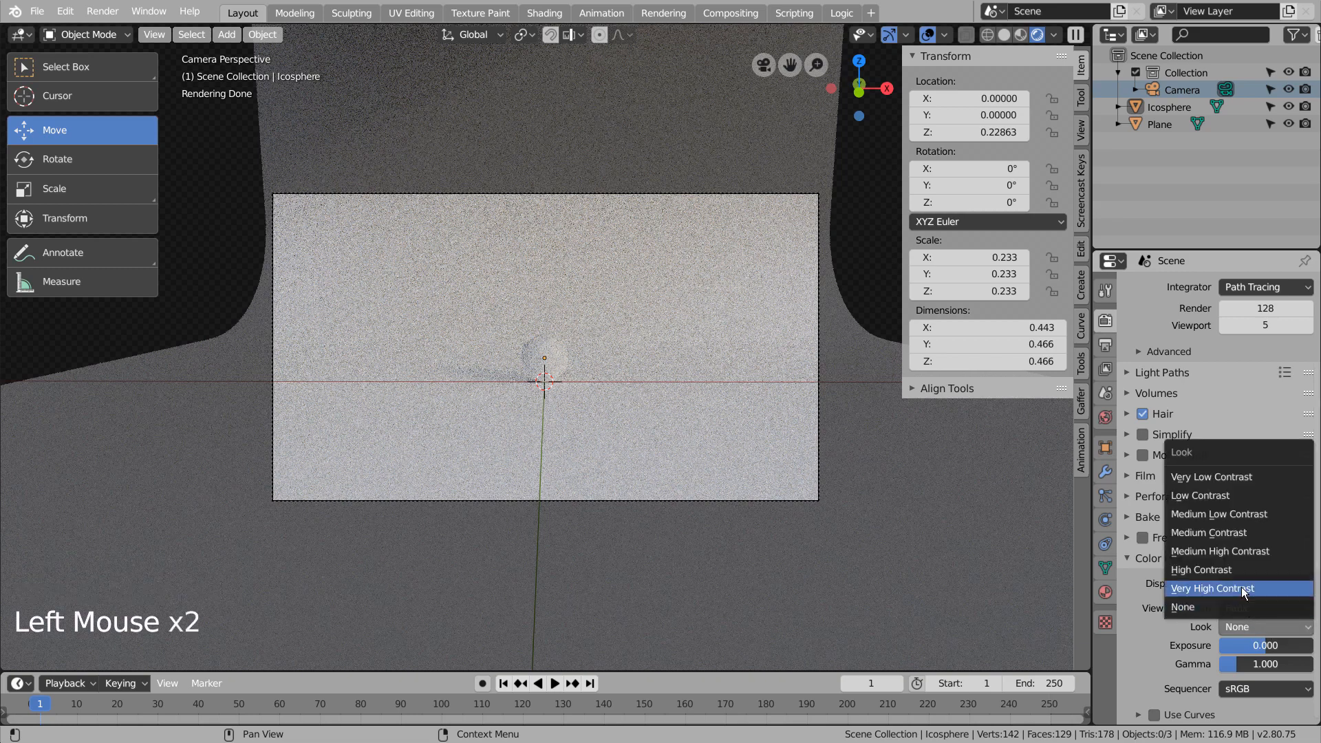
pyautogui.click(1241, 587)
# Enable color management curves and pull the middle of the combined curve downward to darken the midtones.
pyautogui.scroll(-6, 1162, 699)
pyautogui.click(1139, 715)
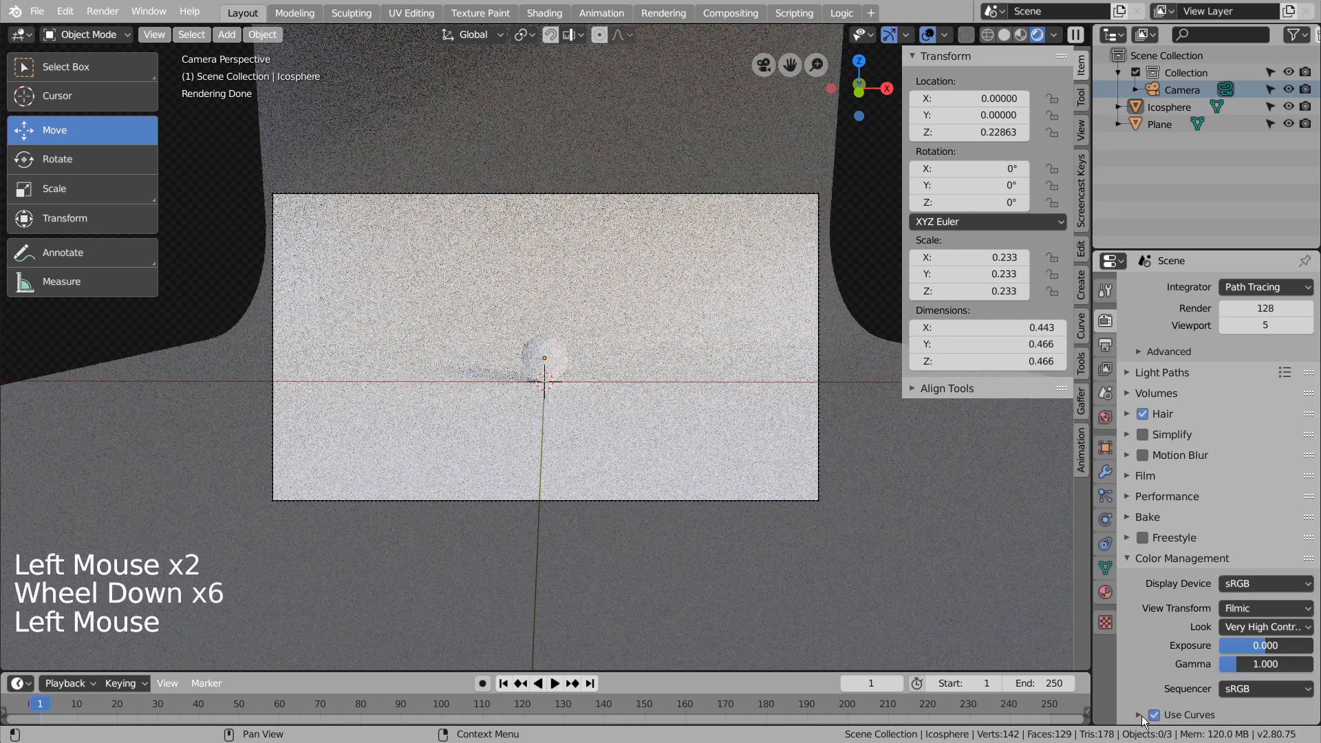
pyautogui.click(1153, 714)
pyautogui.scroll(-5, 1162, 707)
pyautogui.moveTo(1237, 658); pyautogui.dragTo(1262, 678)
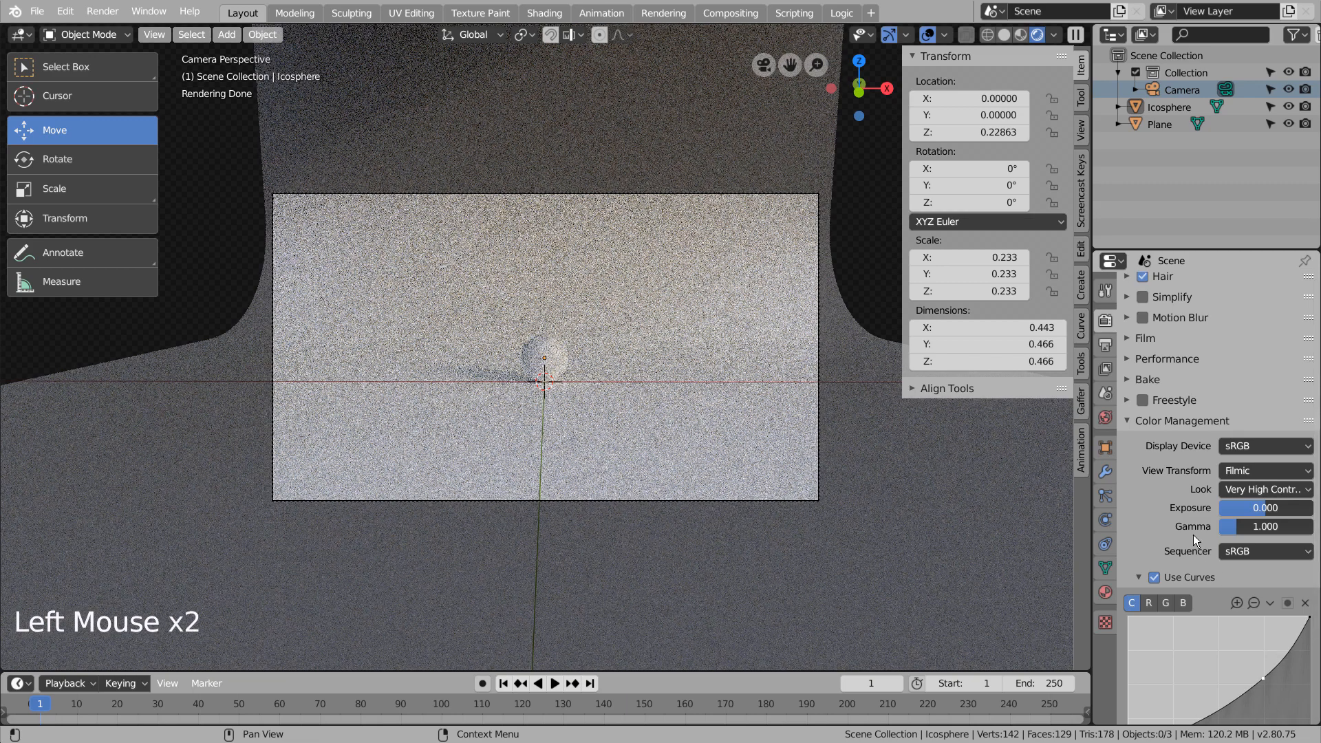
# Enable denoising for the view layer and return to the render settings.
pyautogui.click(1105, 368)
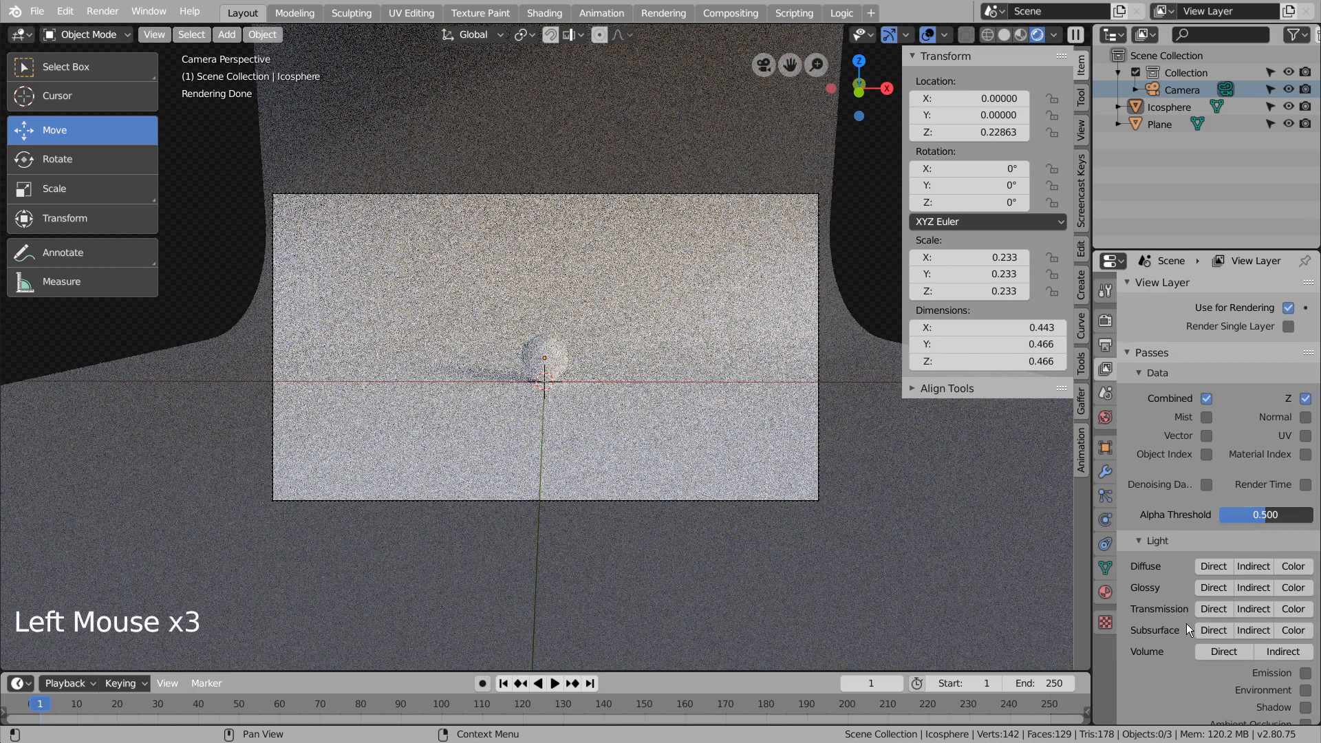
pyautogui.scroll(-7, 1186, 623)
pyautogui.click(1141, 714)
pyautogui.scroll(9, 1190, 512)
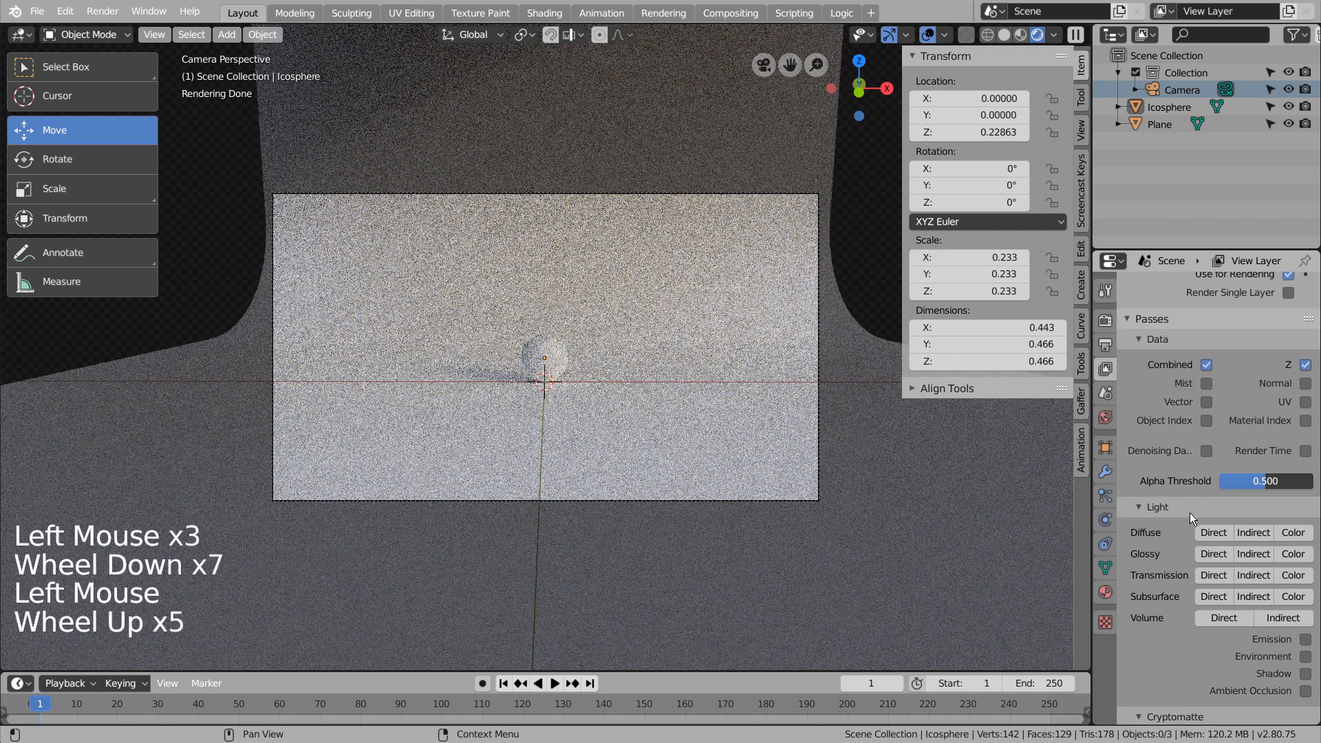
pyautogui.click(1104, 323)
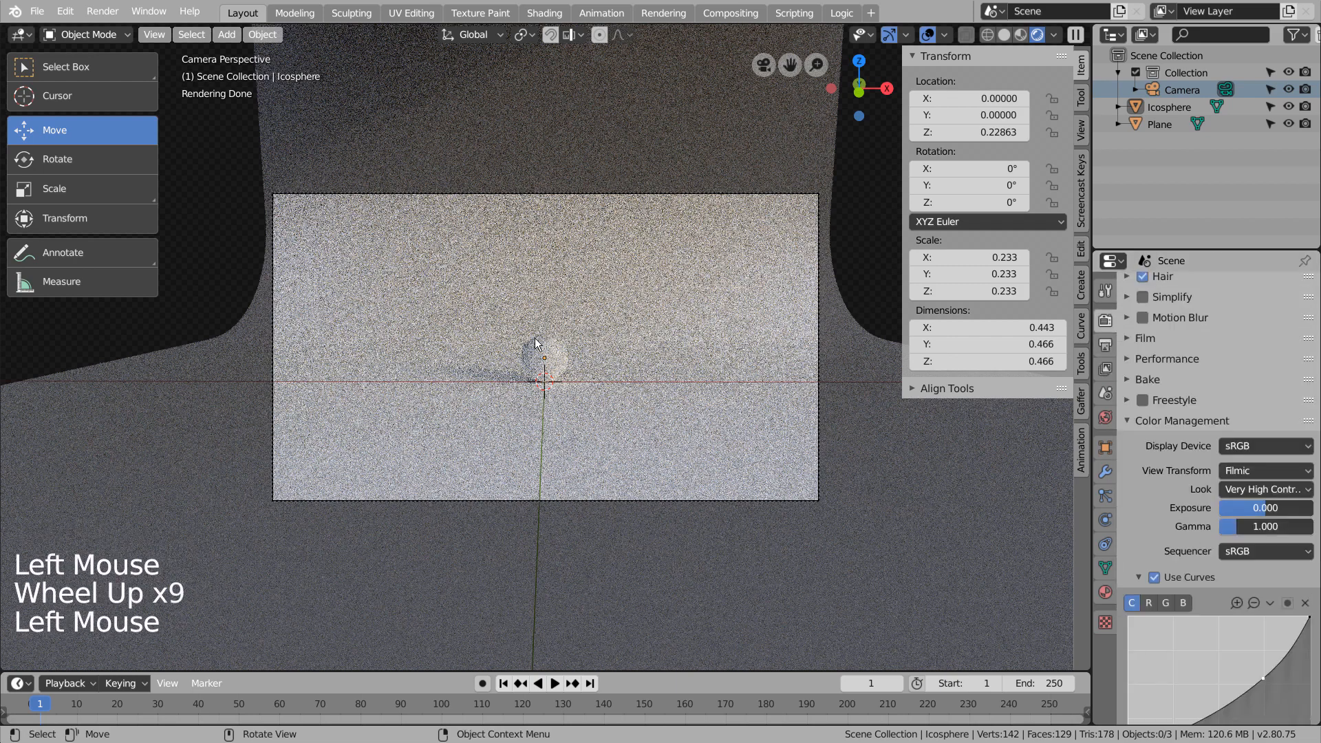
pyautogui.click(856, 265)
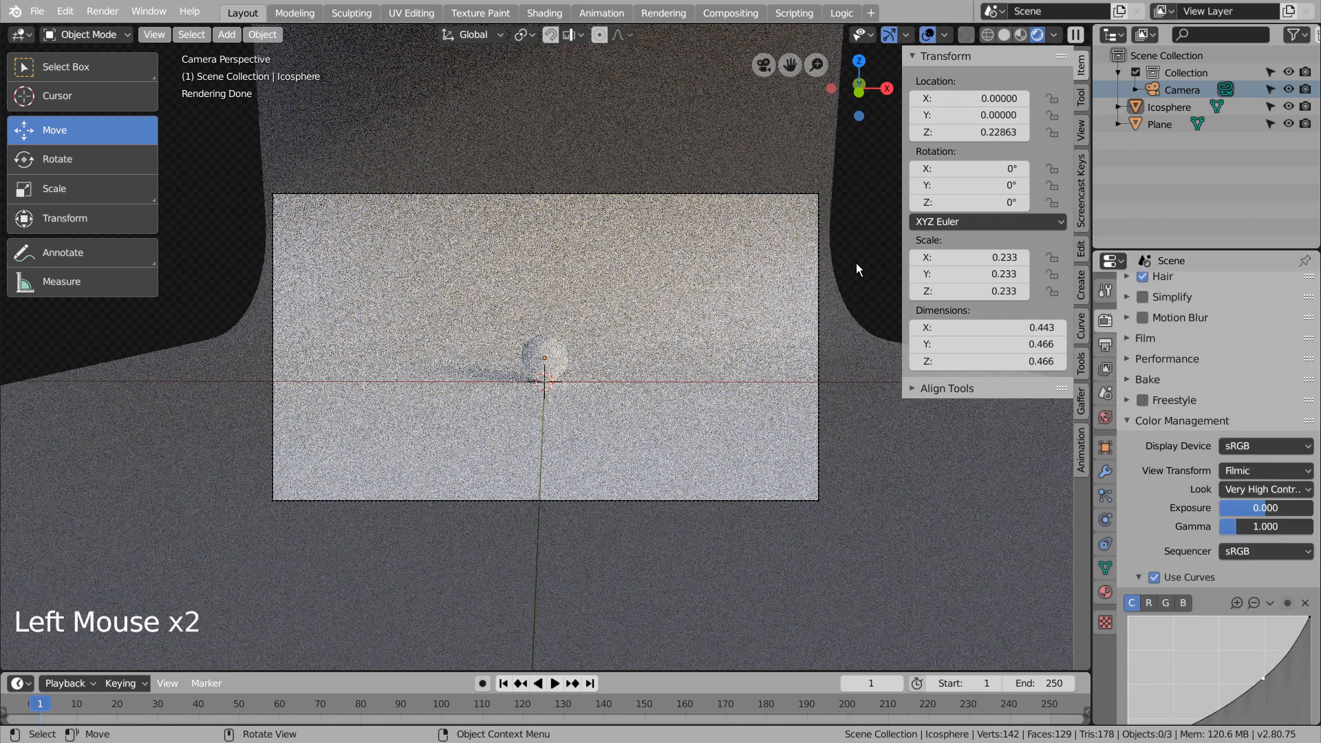
# Switch the viewport to look-dev shading and add a plane mesh at the world origin.
pyautogui.scroll(-2, 675, 399)
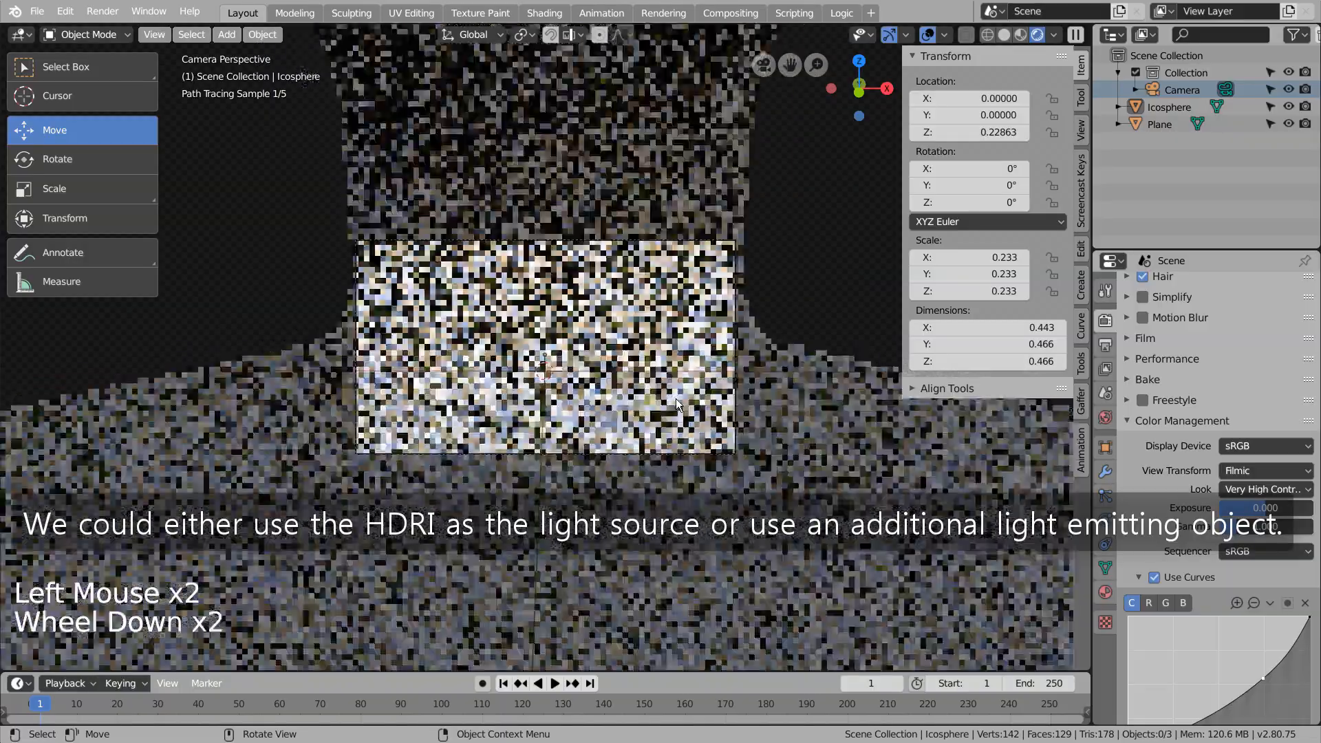
pyautogui.moveTo(675, 399); pyautogui.dragTo(731, 405, button='middle')
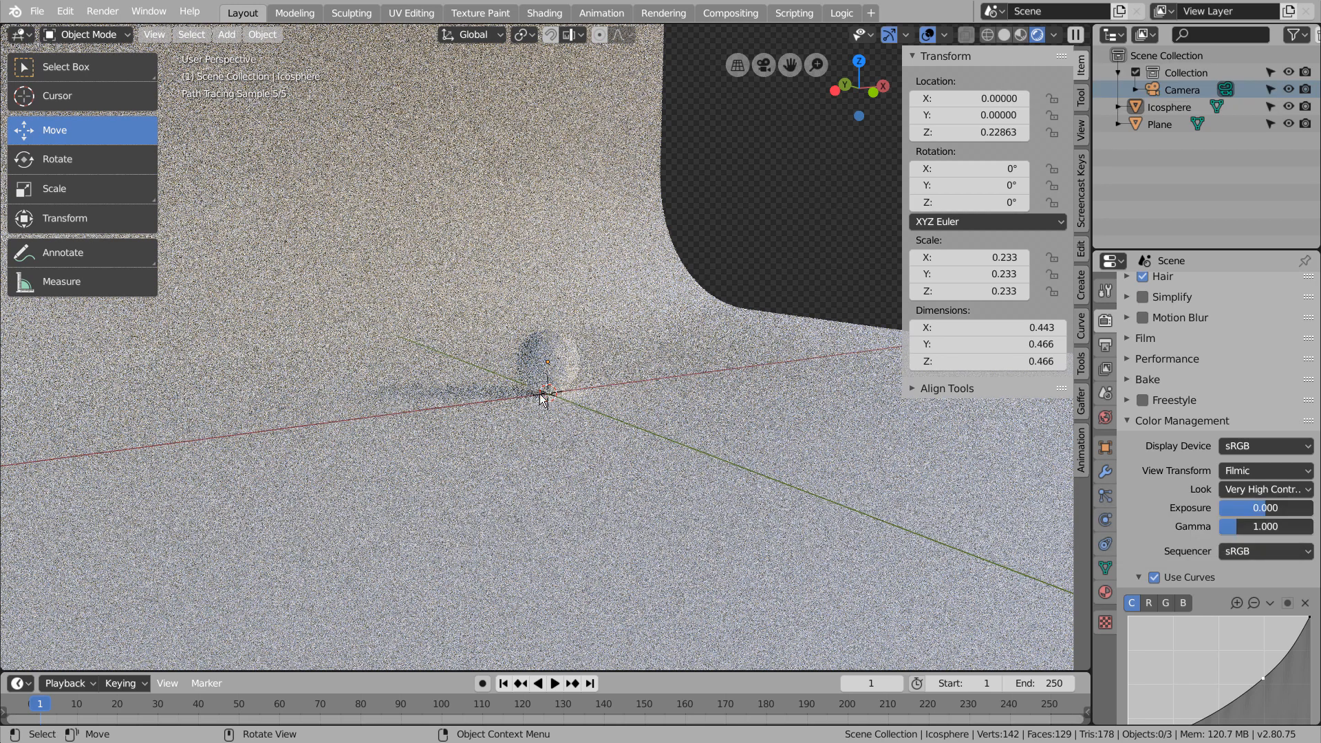
pyautogui.click(1020, 34)
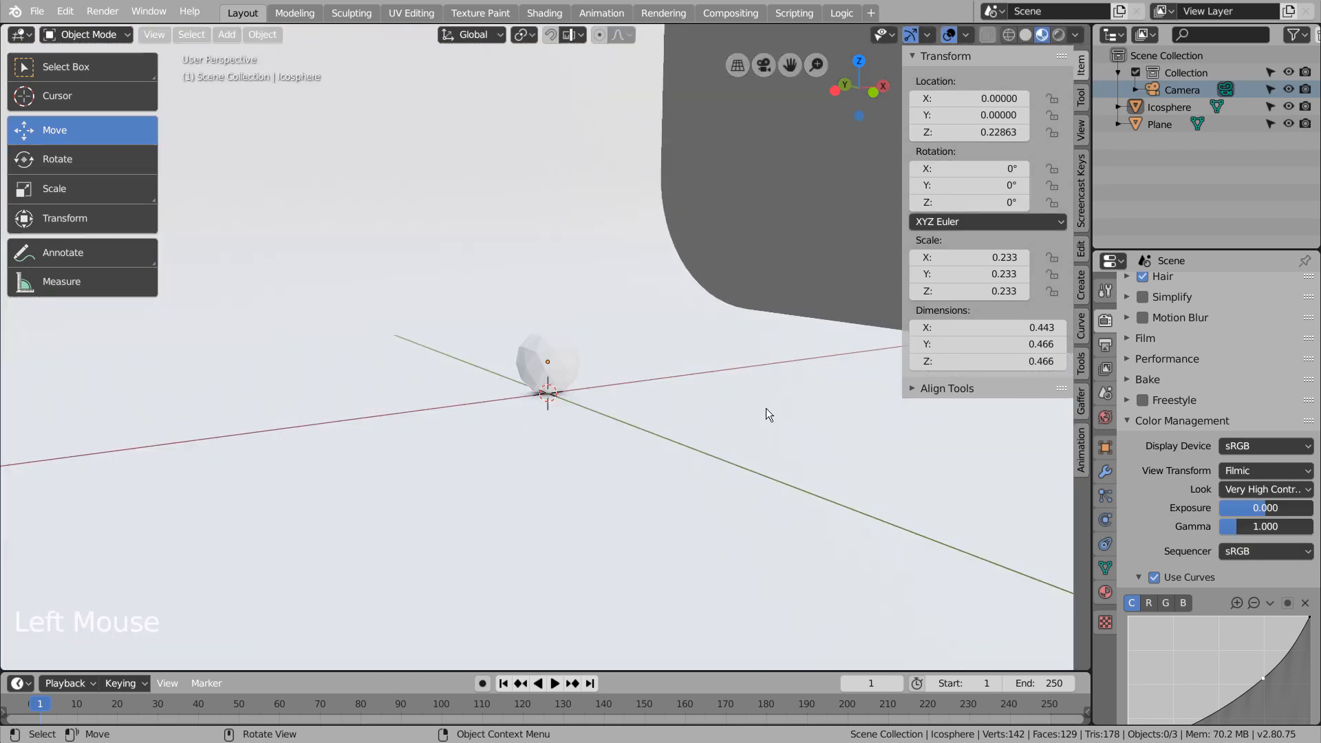
pyautogui.moveTo(766, 407)
pyautogui.mouseDown(button='middle')
pyautogui.moveTo(661, 412)
pyautogui.moveTo(708, 422)
pyautogui.moveTo(690, 458)
pyautogui.mouseUp(button='middle')
pyautogui.press('KP_1')
pyautogui.scroll(1, 709, 422)
pyautogui.scroll(-5, 708, 423)
pyautogui.scroll(-3, 708, 423)
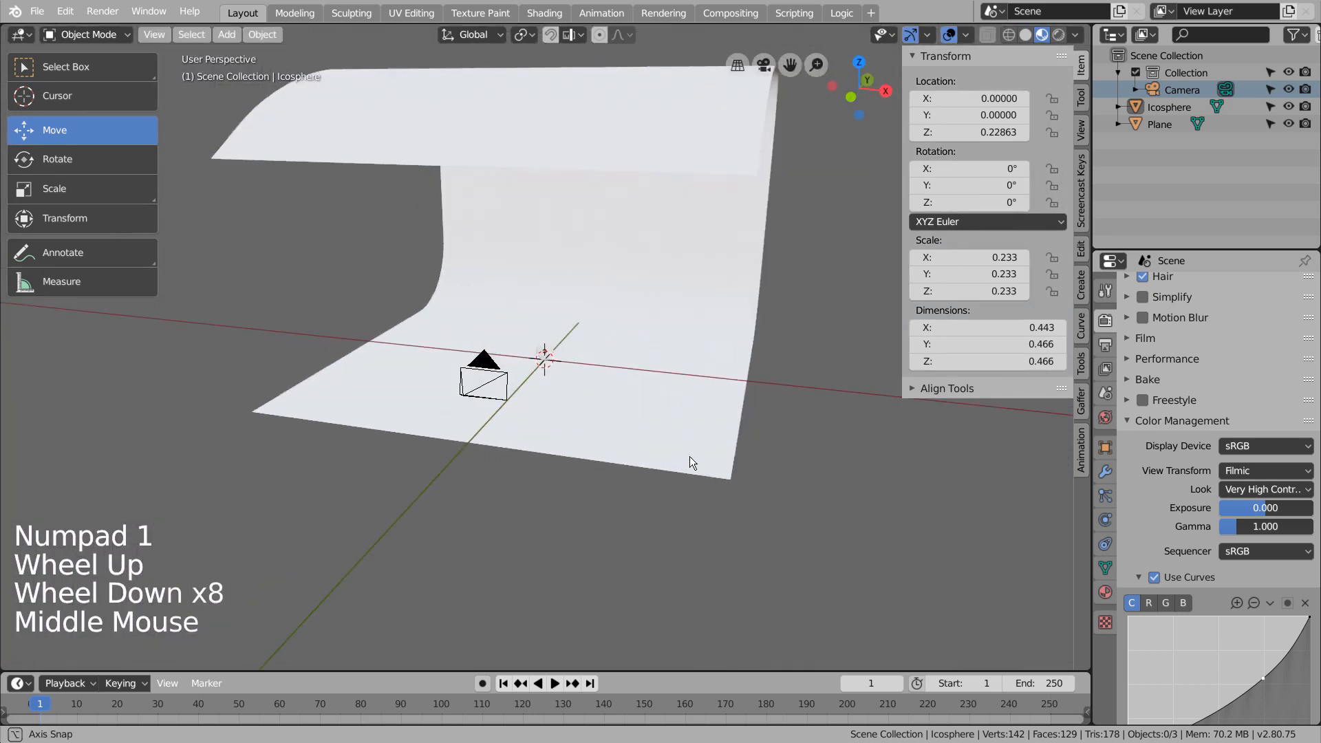
pyautogui.hotkey('shift', 'a')
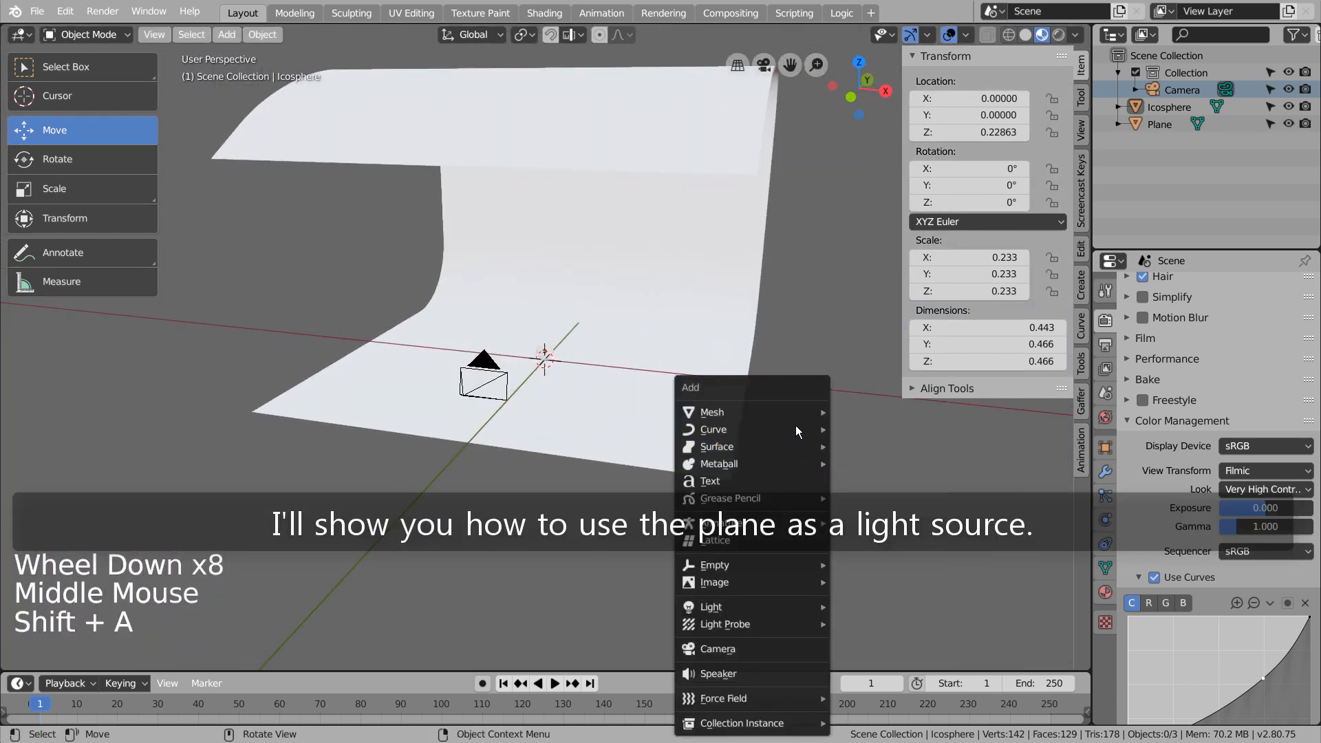
pyautogui.moveTo(802, 410)
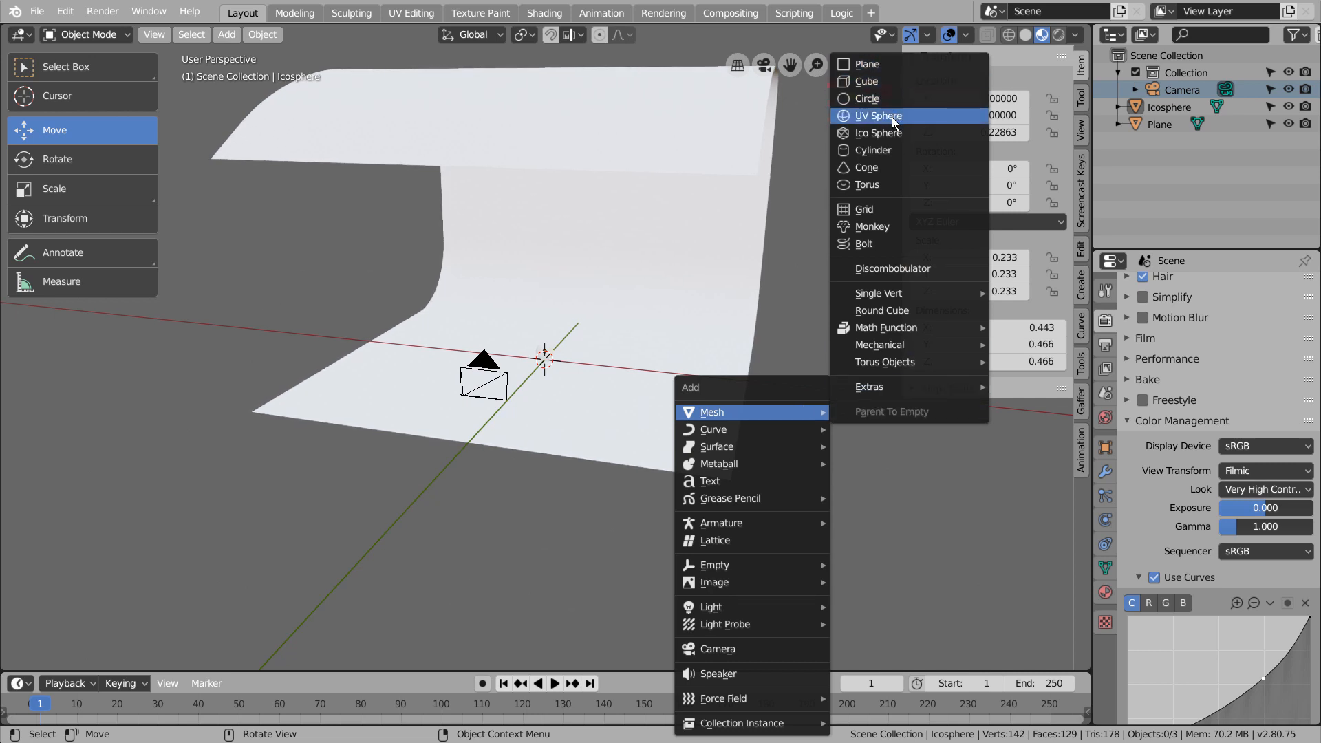
pyautogui.click(890, 64)
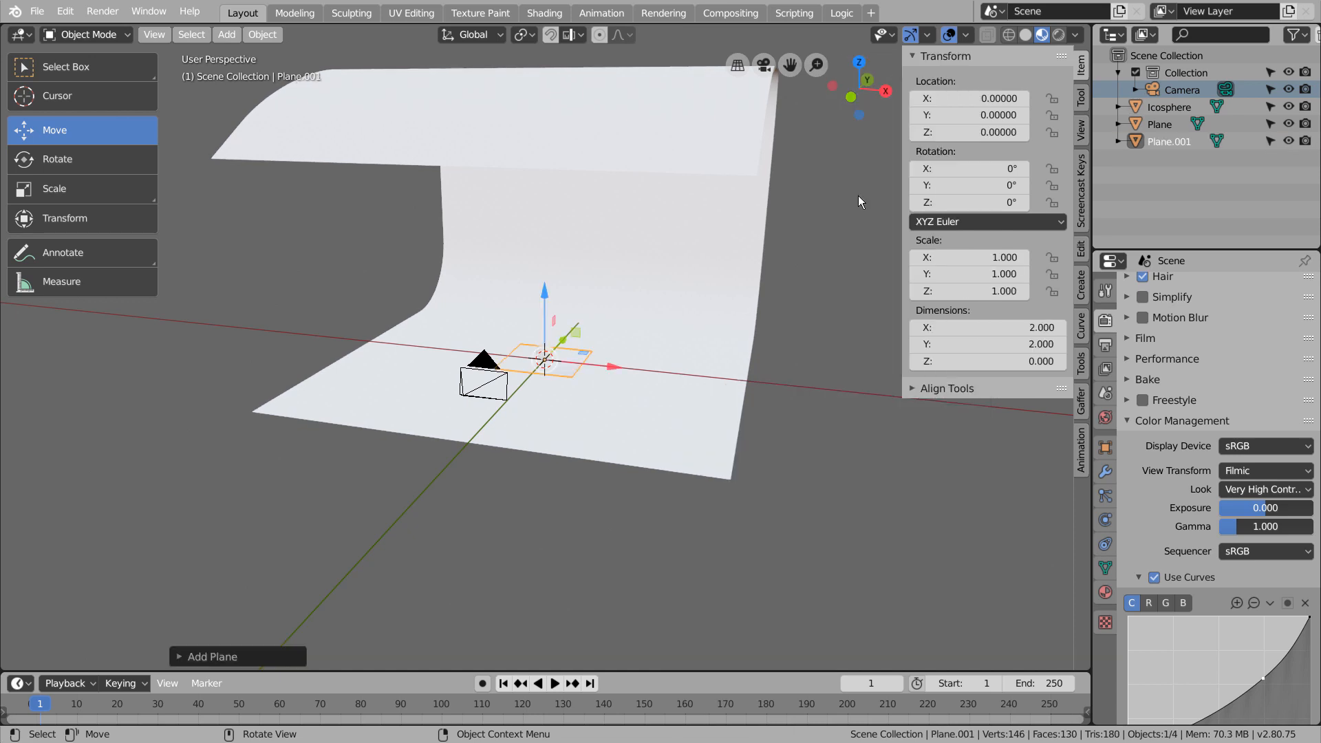
# Rotate the new plane 90° about the Y axis and scale it up uniformly to about 3.
pyautogui.press('r')
pyautogui.press('x')
pyautogui.press('9')
pyautogui.press('0')
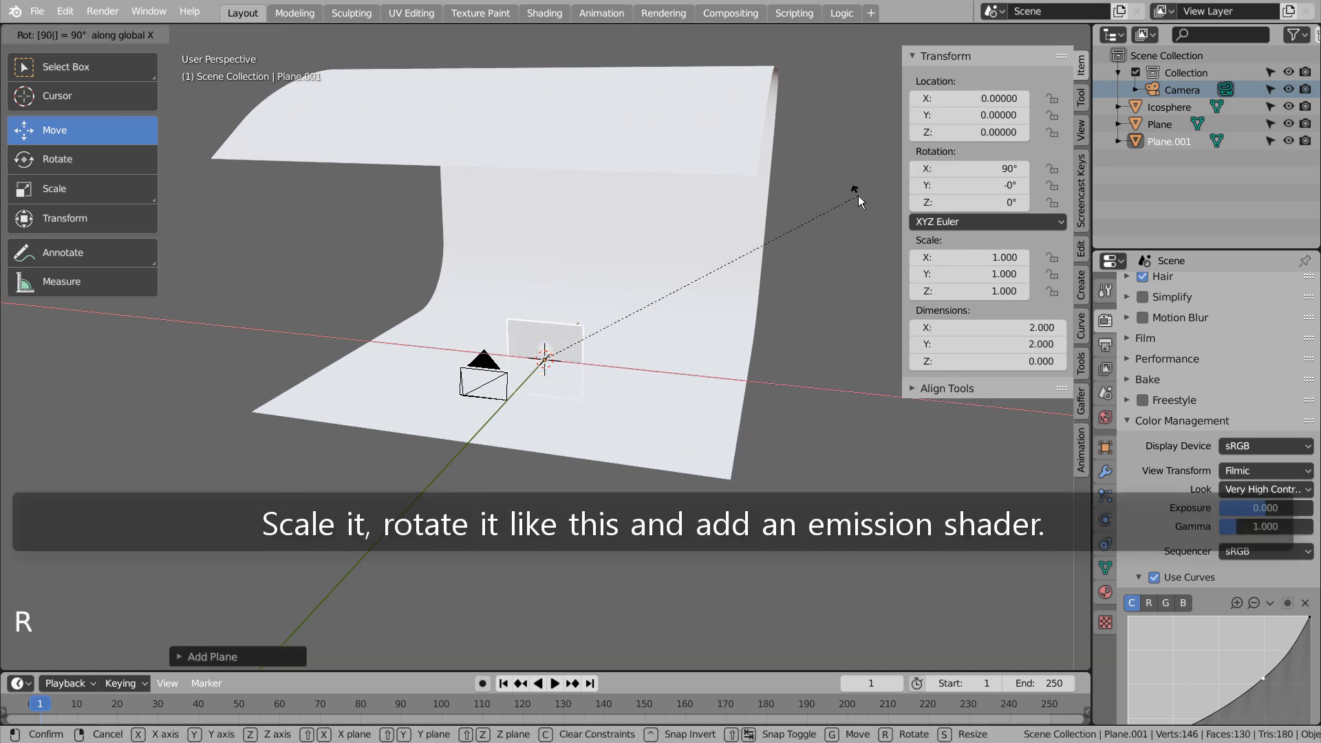
pyautogui.press('y')
pyautogui.click(857, 195)
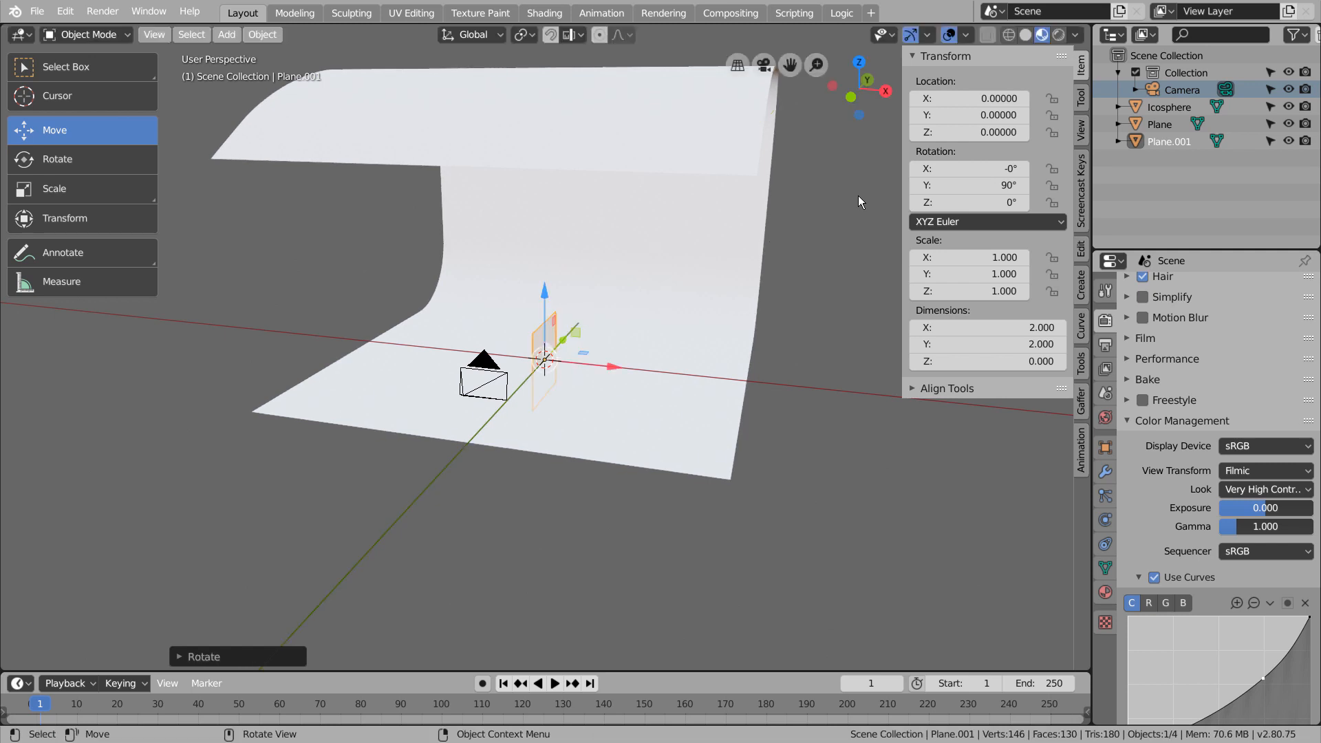
pyautogui.press('s')
pyautogui.click(500, 180)
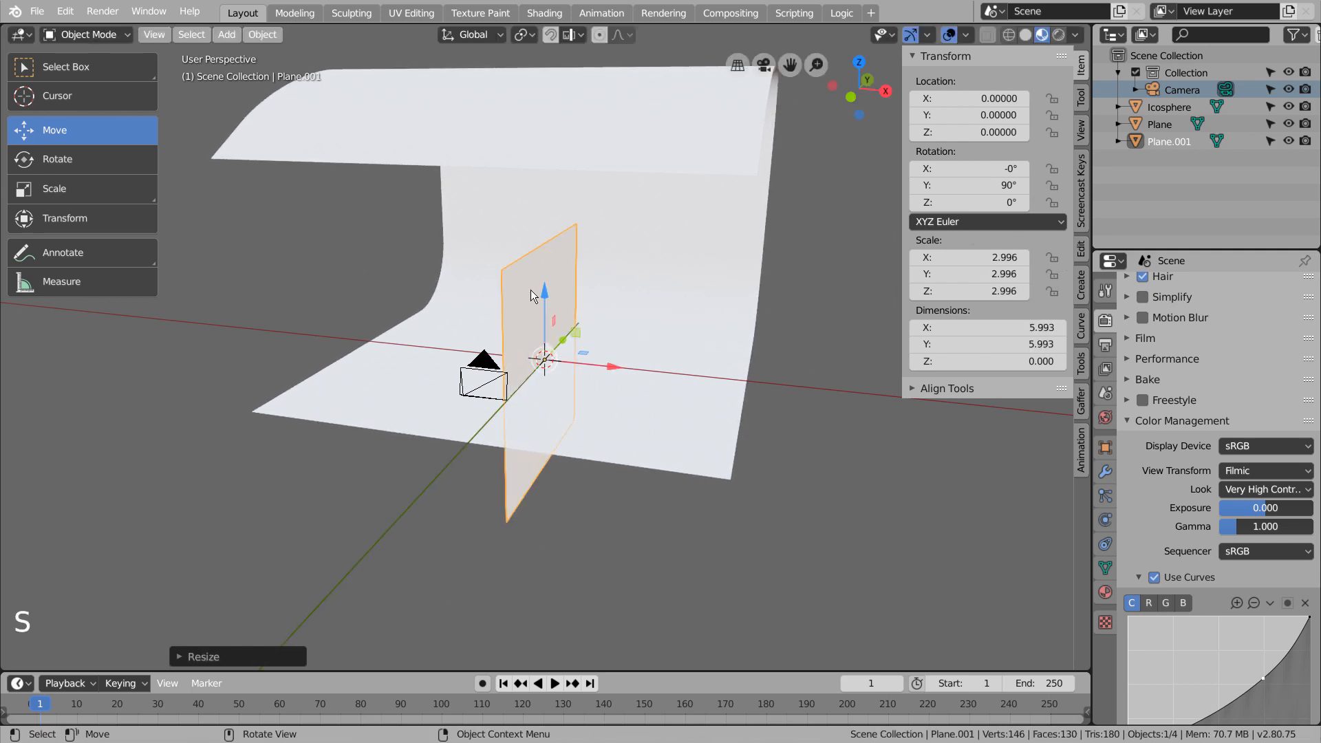
# Move the upright plane beside the backdrop, to about X 5.74 and Z 2.86.
pyautogui.moveTo(612, 367); pyautogui.dragTo(849, 374)
pyautogui.moveTo(788, 335); pyautogui.dragTo(795, 241)
pyautogui.moveTo(794, 241); pyautogui.dragTo(762, 245, button='middle')
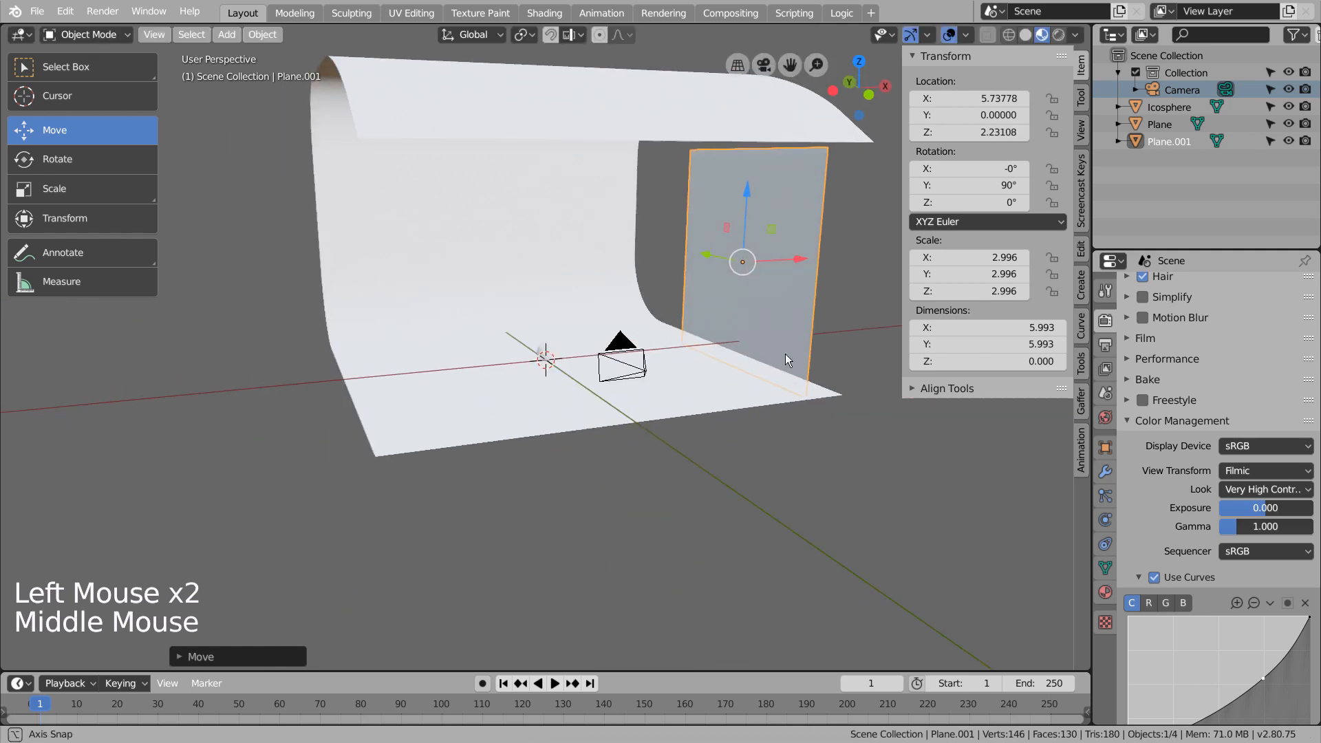
pyautogui.moveTo(743, 198); pyautogui.dragTo(738, 164)
pyautogui.moveTo(738, 164); pyautogui.dragTo(1032, 385, button='middle')
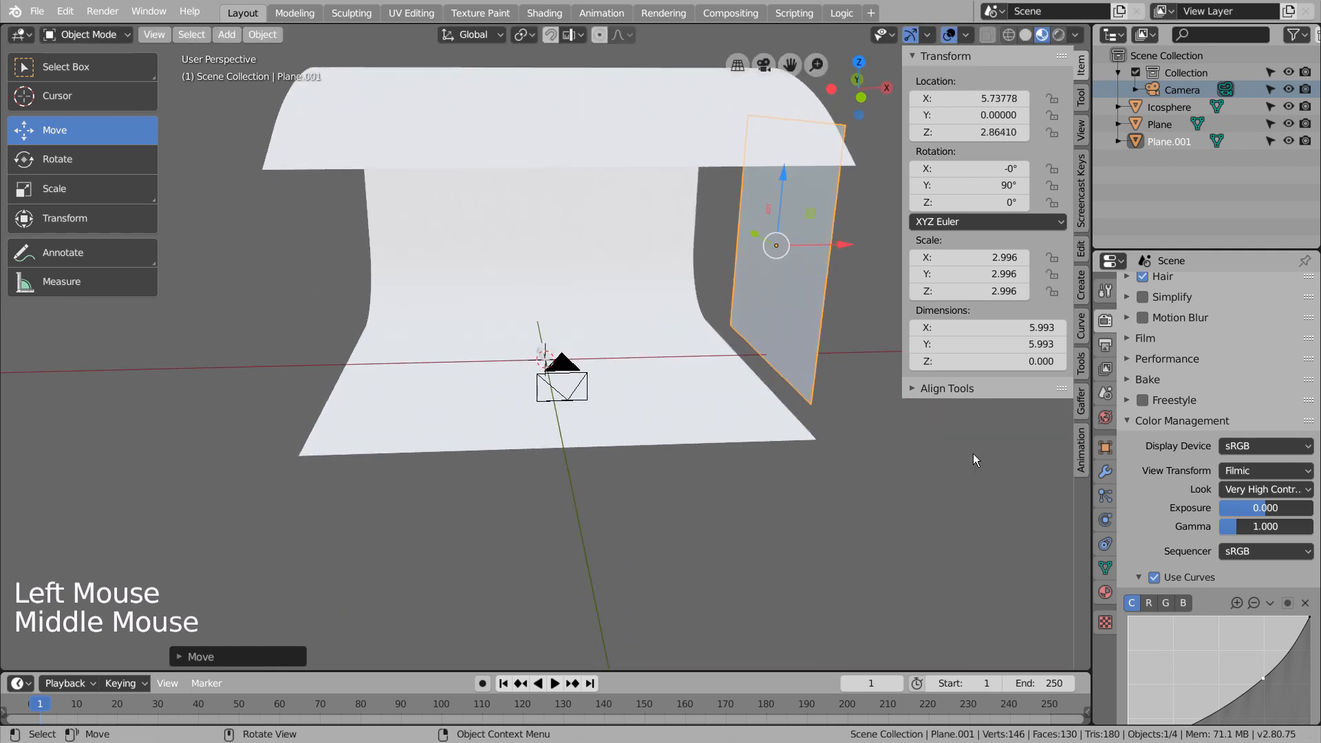
# Give the upright plane a new material with a white Emission surface.
pyautogui.click(1105, 591)
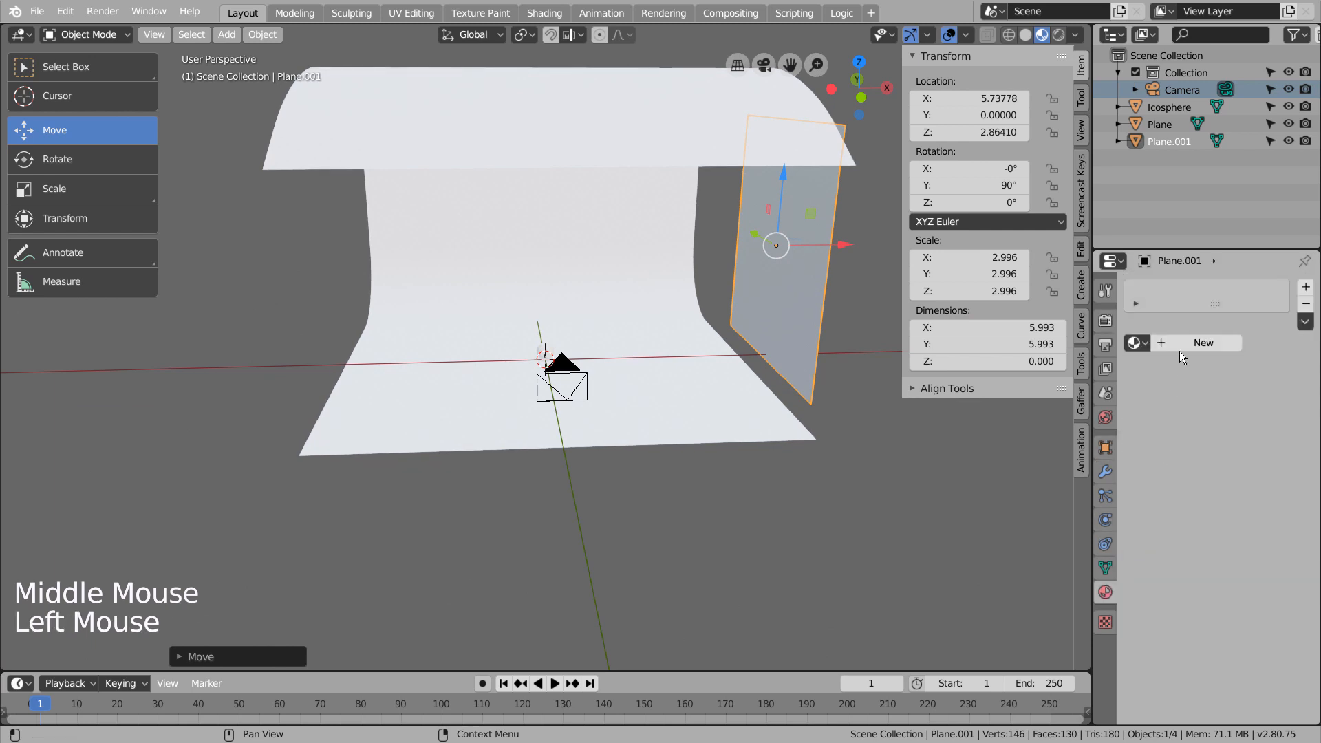
pyautogui.click(1178, 344)
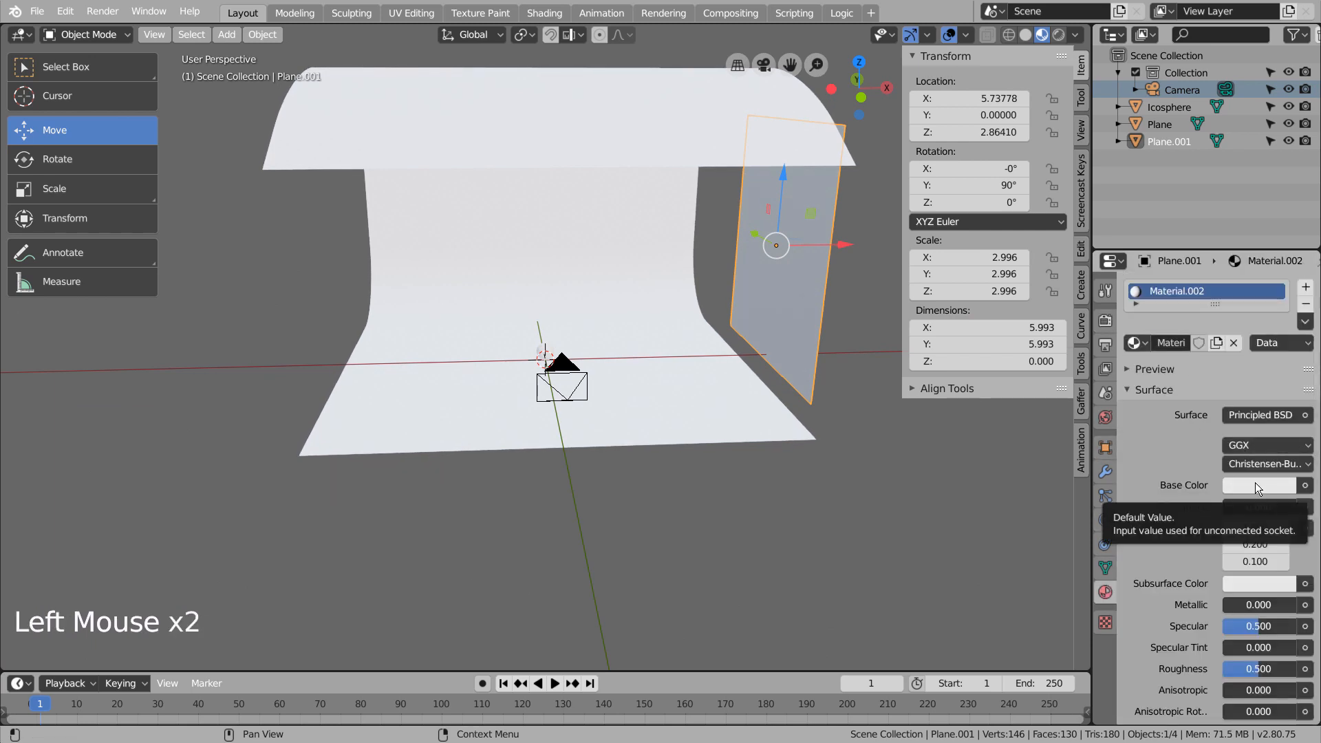
pyautogui.click(1260, 415)
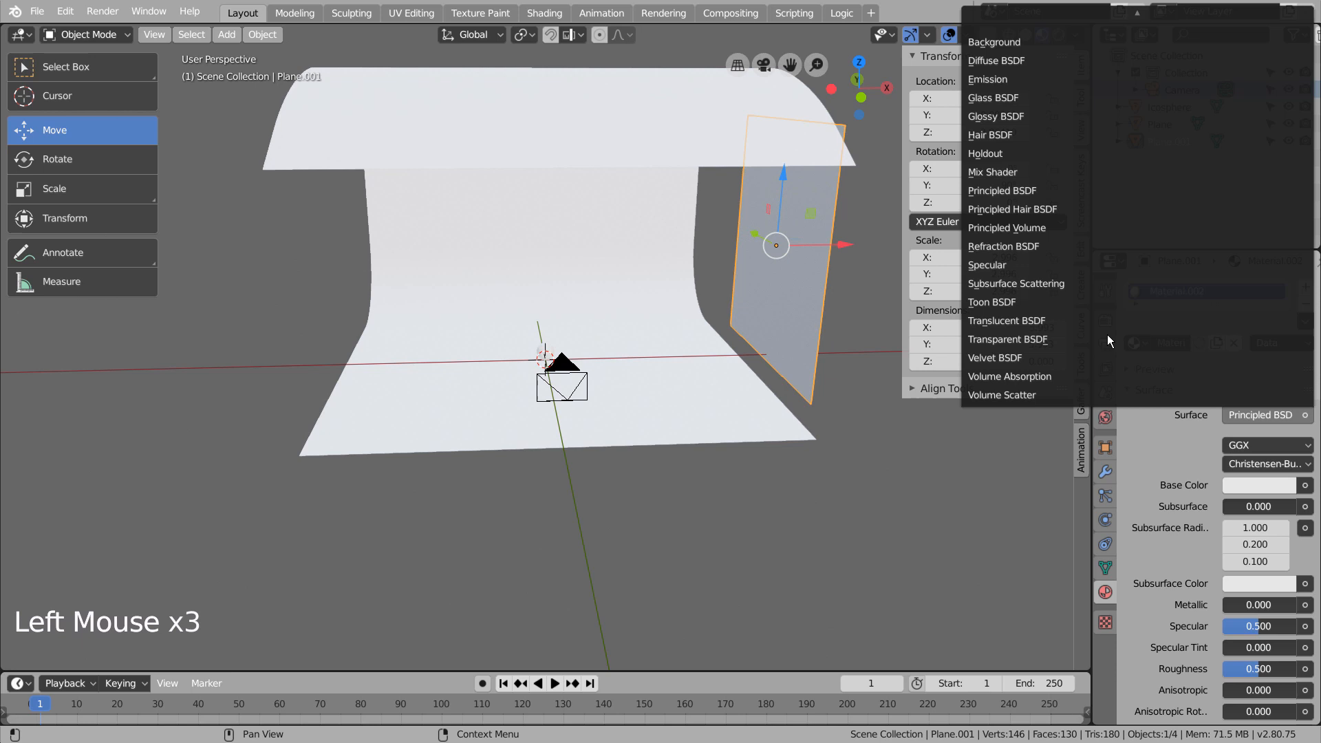
pyautogui.click(1005, 80)
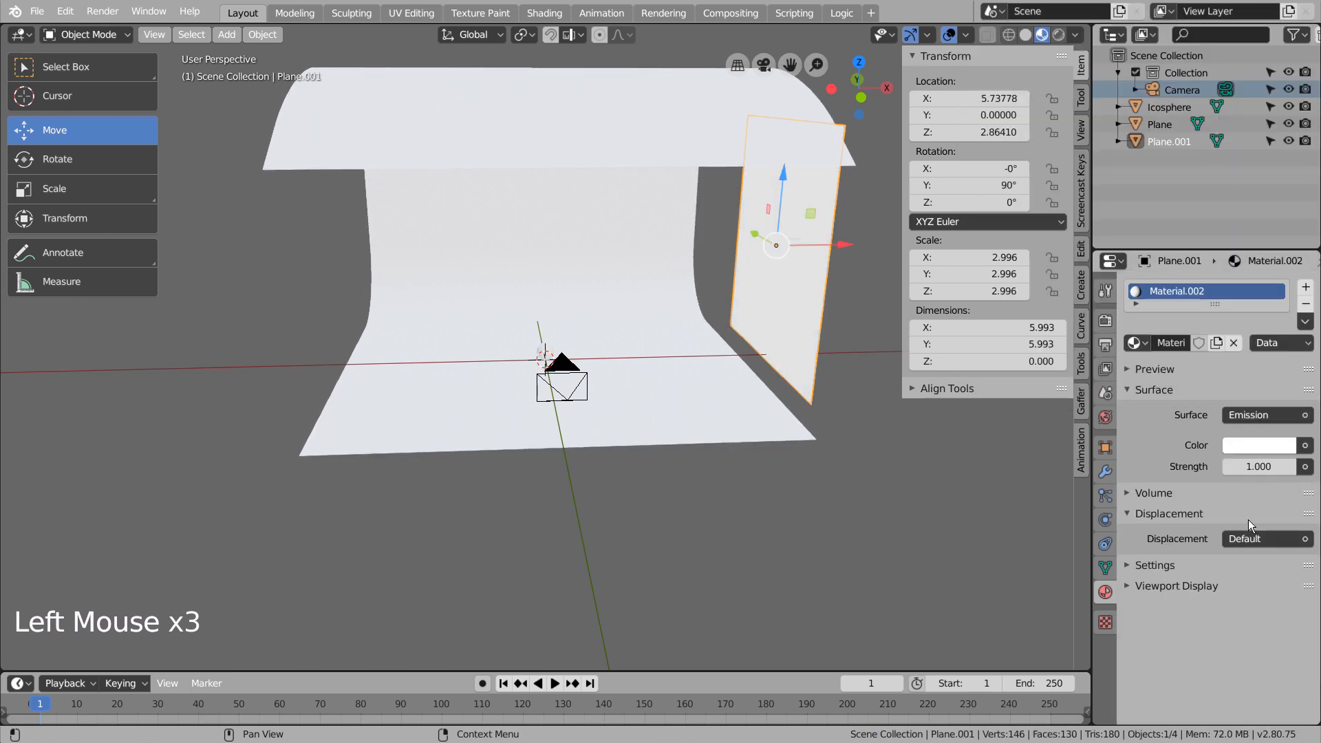
pyautogui.click(1269, 448)
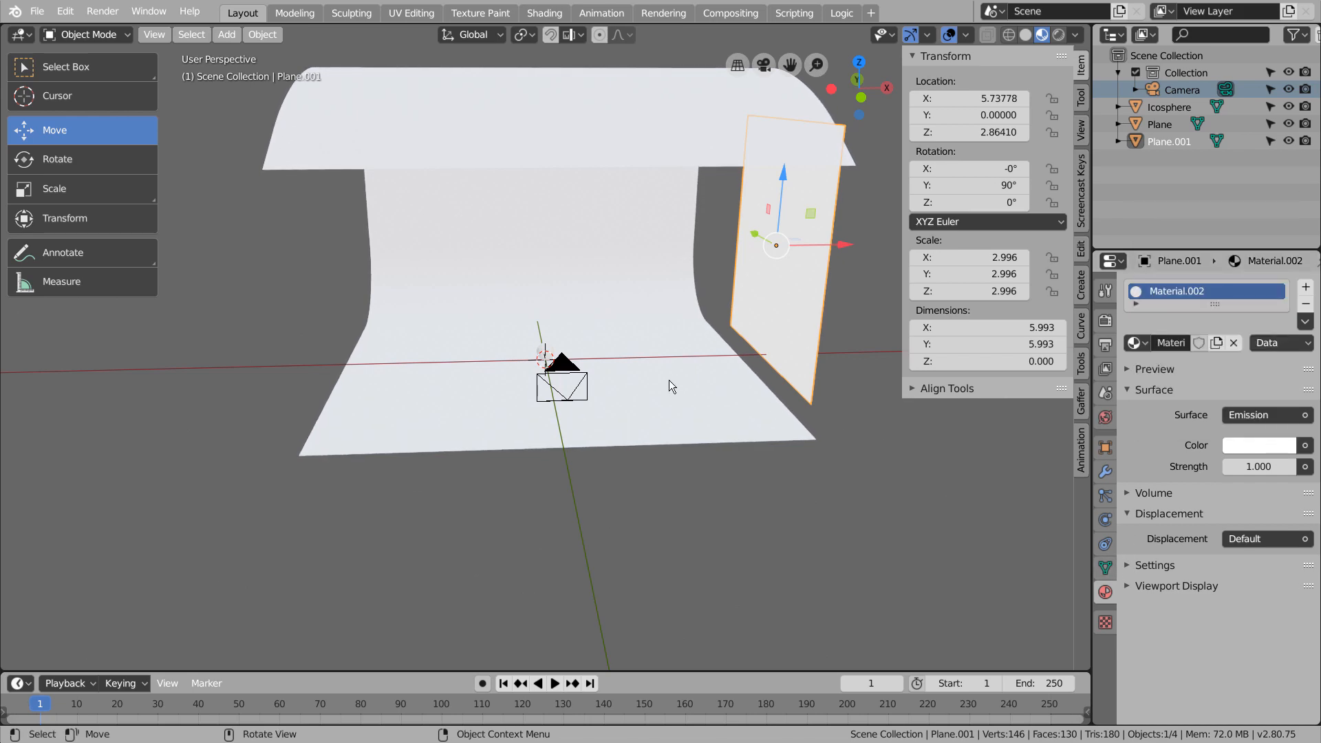
# Preview the scene in rendered shading and set the plane's emission strength to 7.
pyautogui.click(1056, 35)
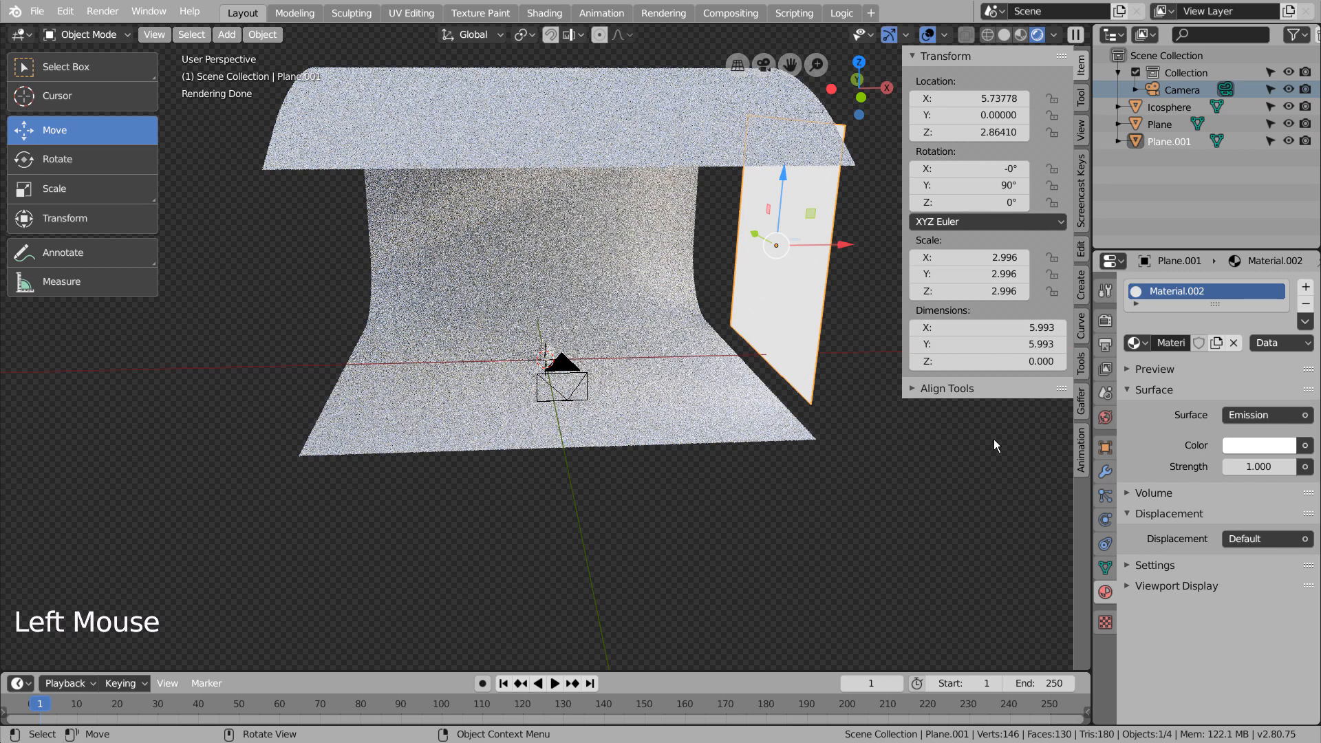
pyautogui.click(823, 274)
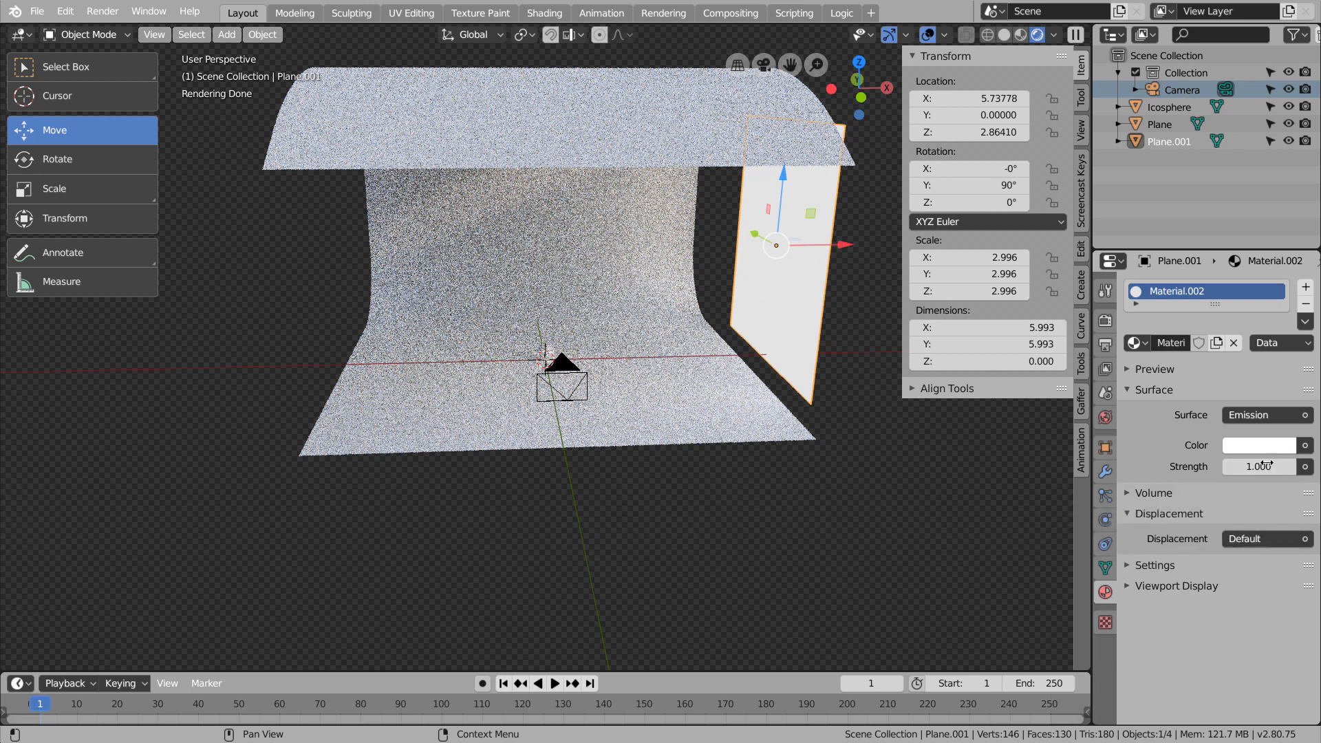
pyautogui.moveTo(1265, 464); pyautogui.dragTo(1256, 467)
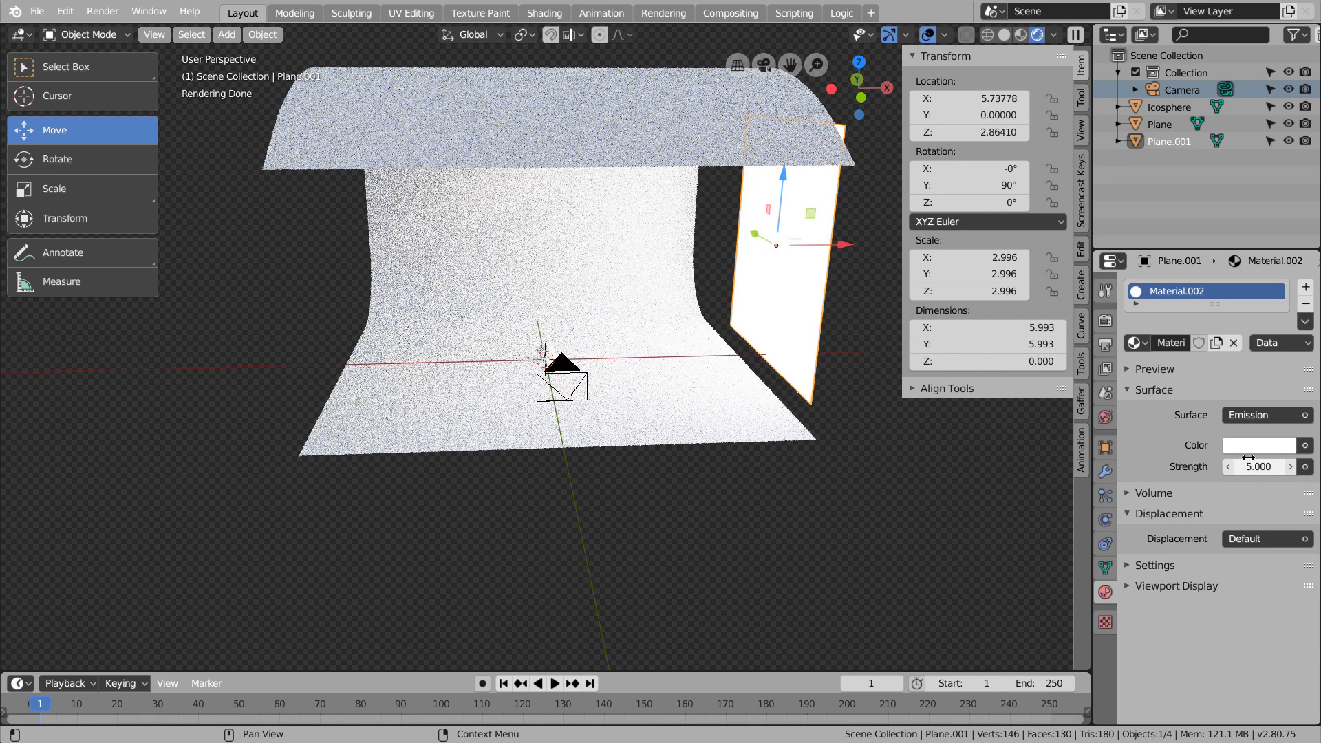
pyautogui.moveTo(1248, 457)
pyautogui.mouseDown()
pyautogui.moveTo(1258, 460)
pyautogui.moveTo(1246, 455)
pyautogui.mouseUp()
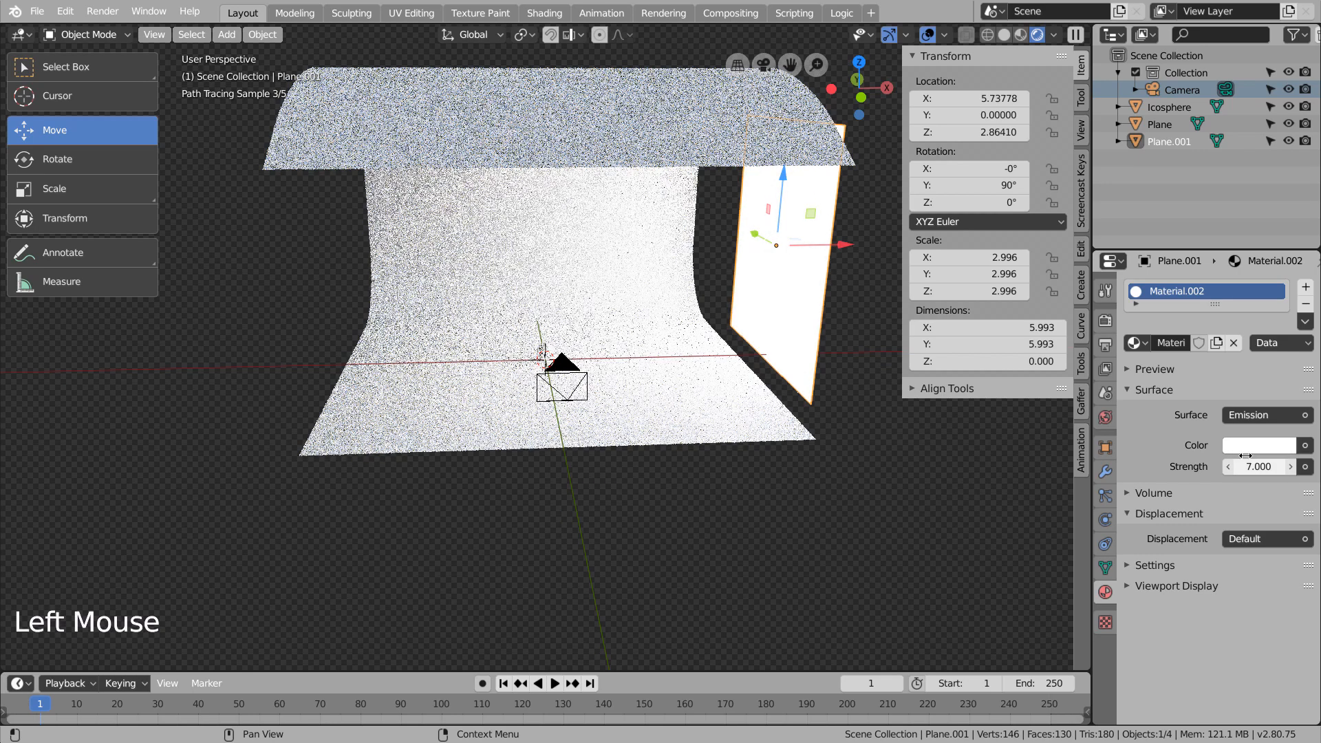
# Reduce the world background strength to 0.2.
pyautogui.click(1105, 417)
pyautogui.click(1259, 528)
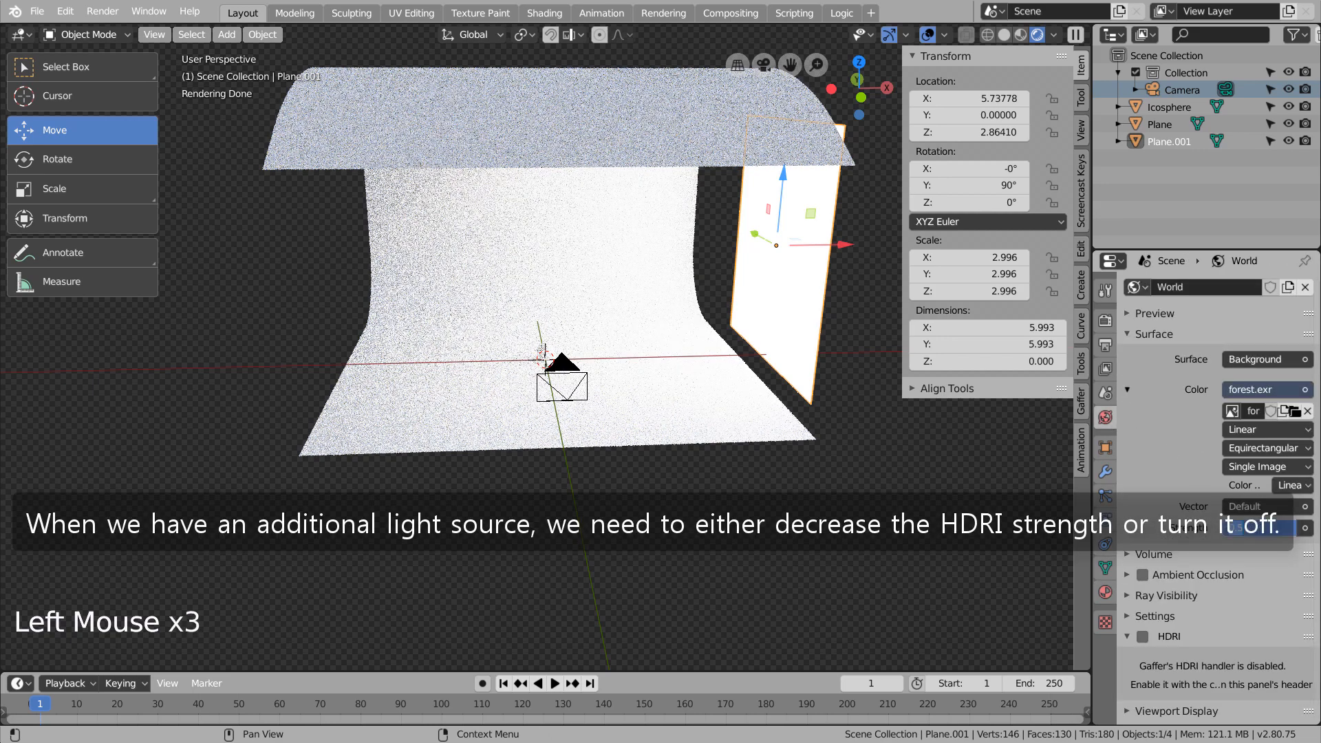
pyautogui.press('Return')
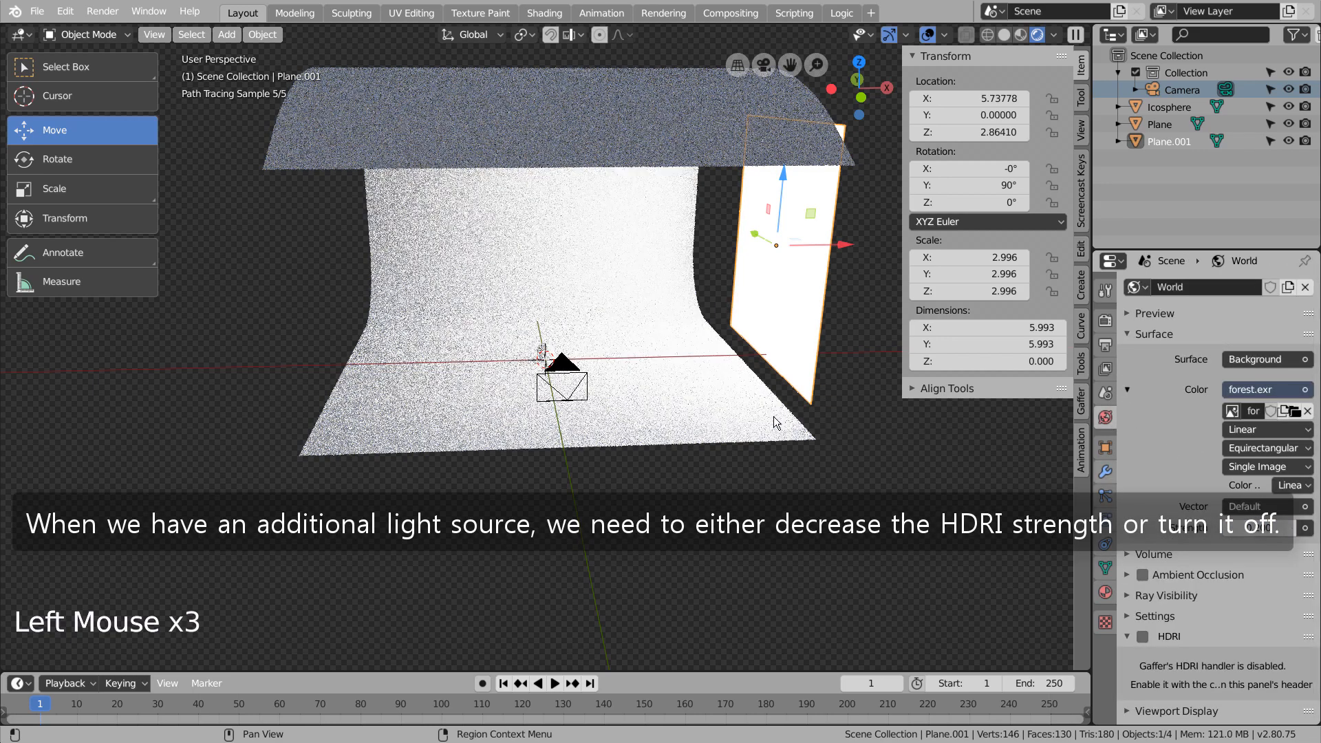
pyautogui.middleClick(579, 386)
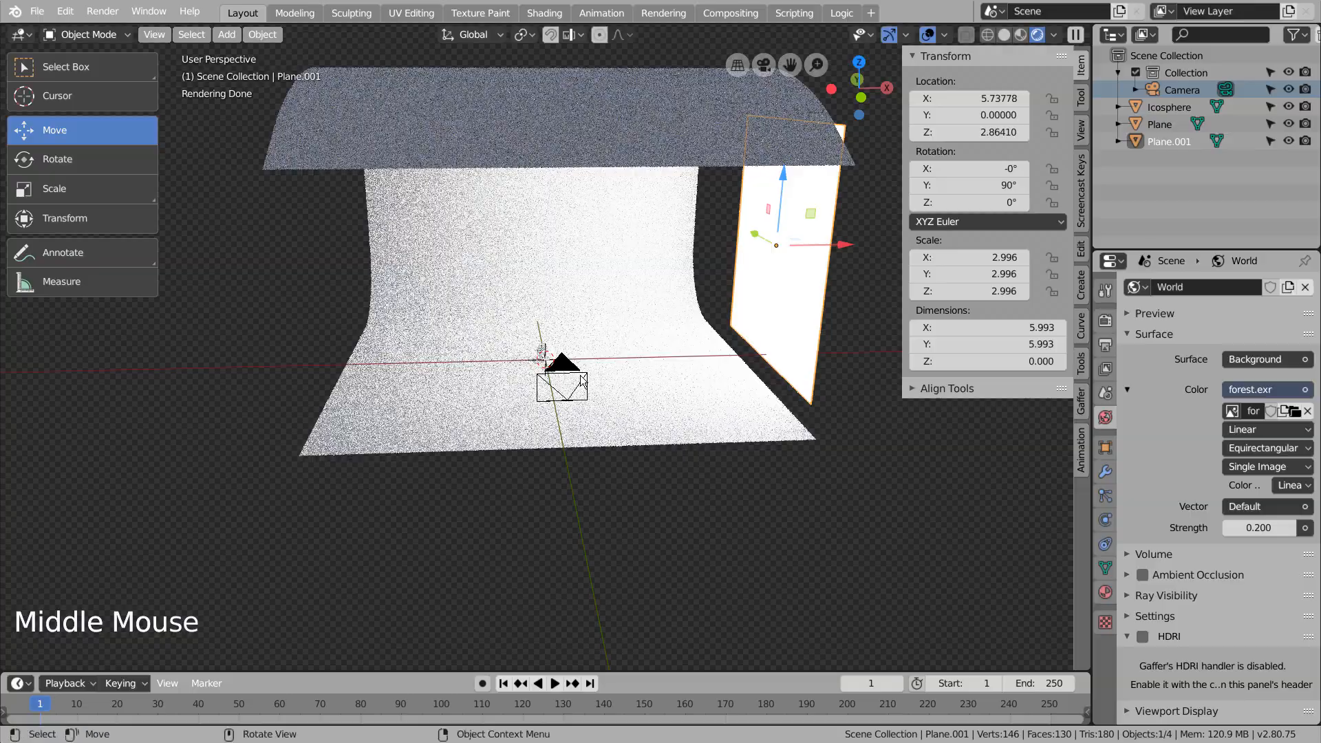
# Look through the scene camera and set the Cycles render samples to 32.
pyautogui.scroll(7, 582, 383)
pyautogui.moveTo(579, 380); pyautogui.dragTo(577, 377, button='middle')
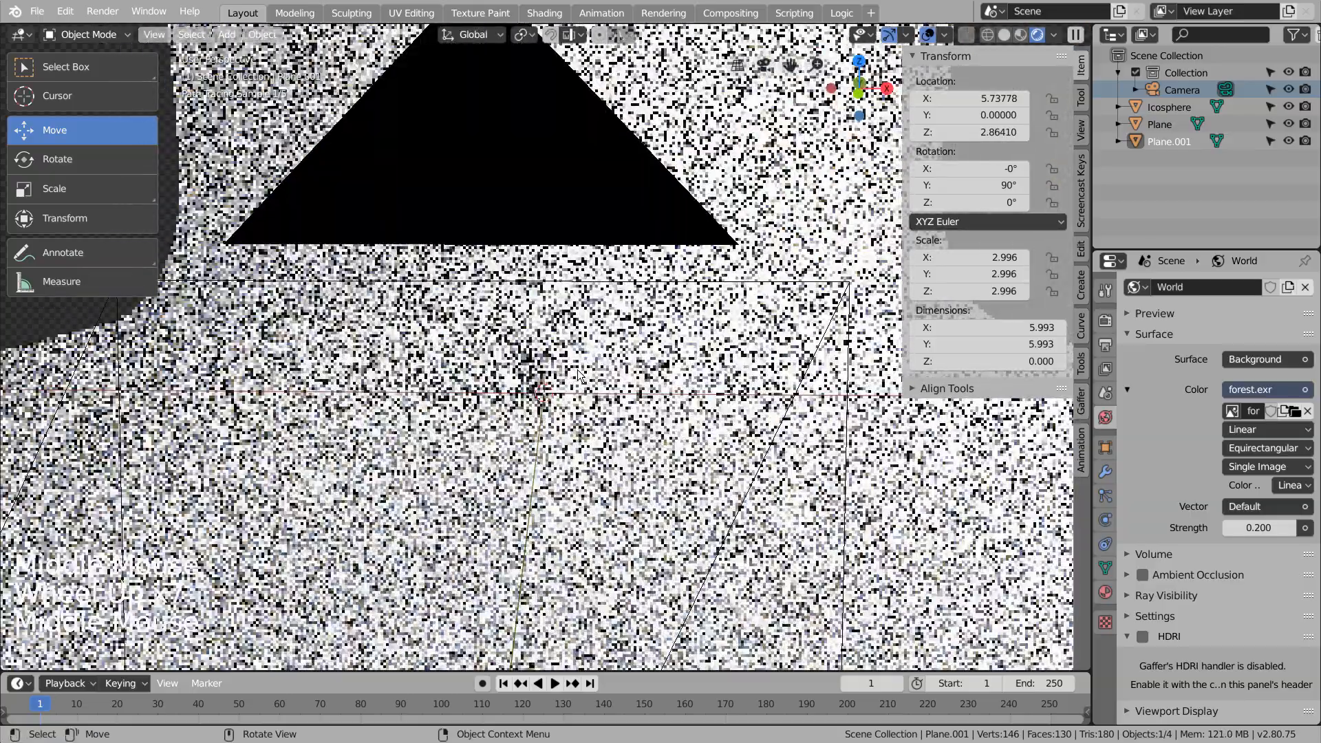
pyautogui.press('KP_0')
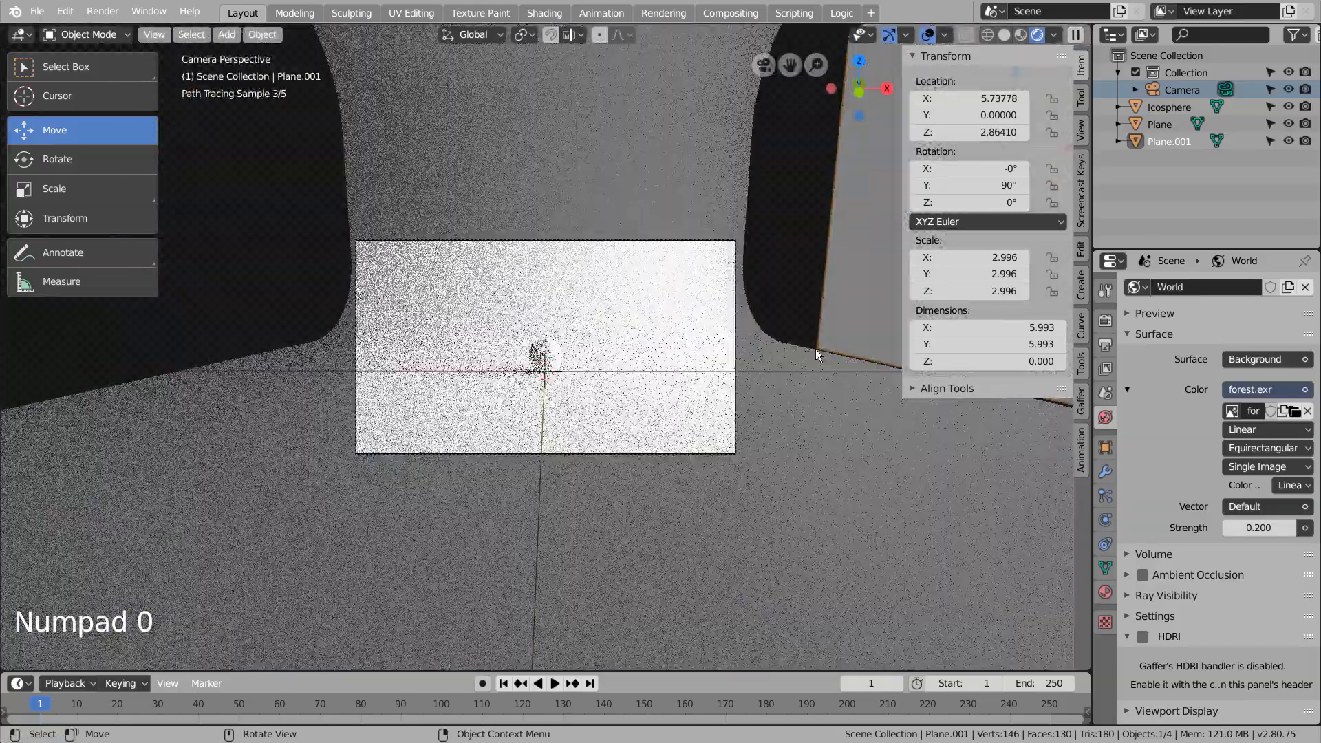
pyautogui.click(1106, 321)
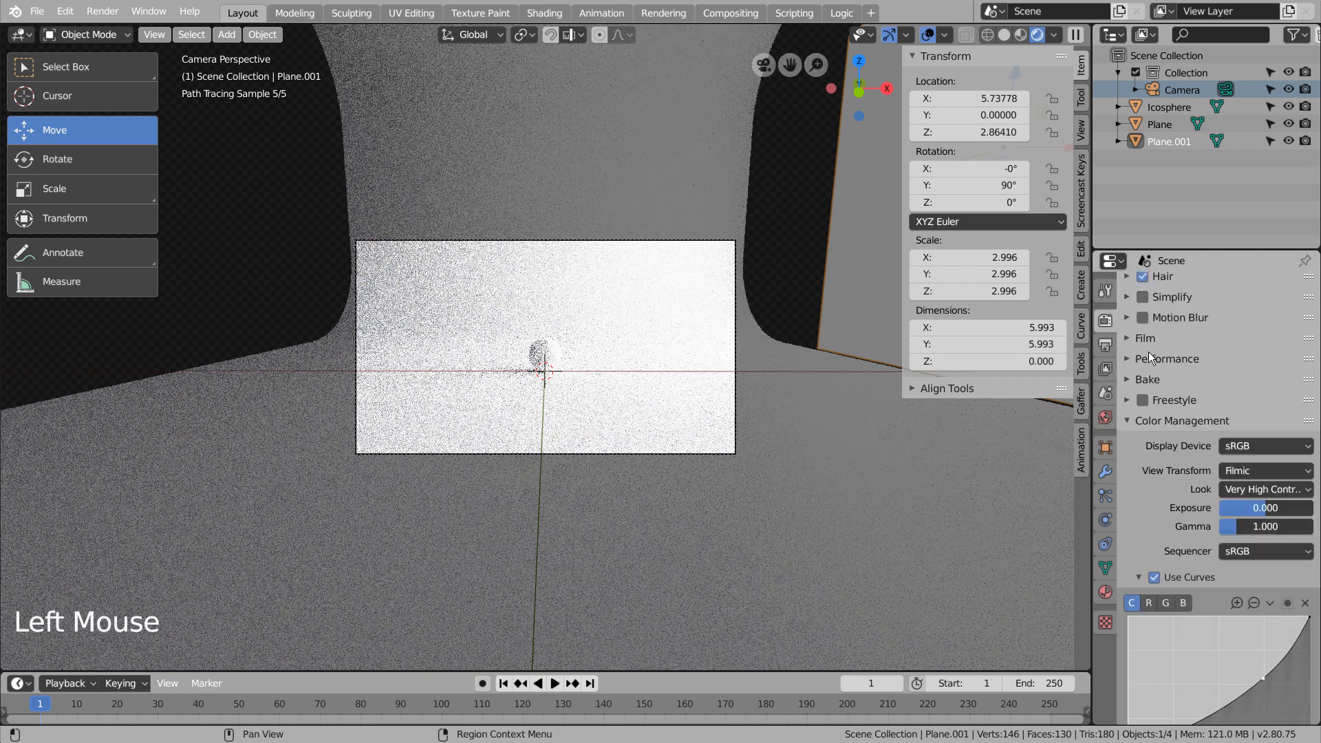
pyautogui.scroll(12, 1145, 369)
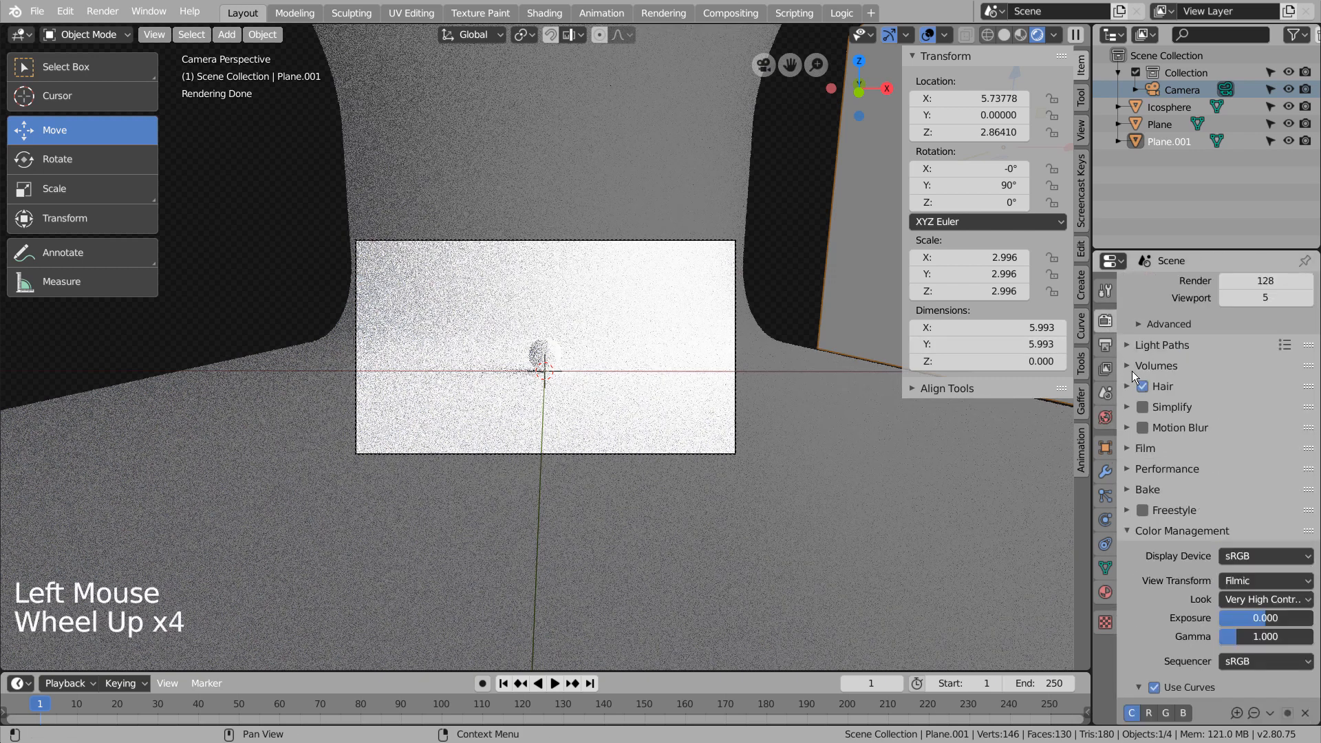
pyautogui.click(1105, 345)
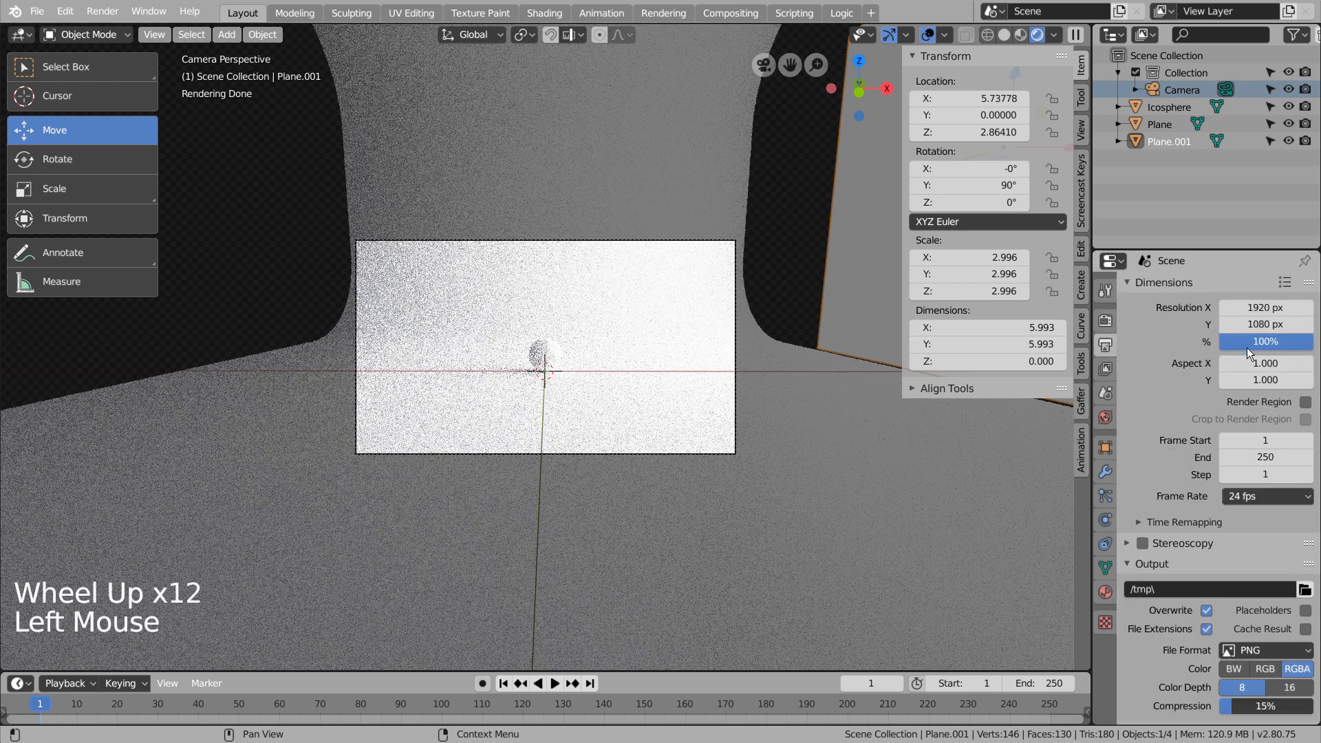
pyautogui.click(1105, 320)
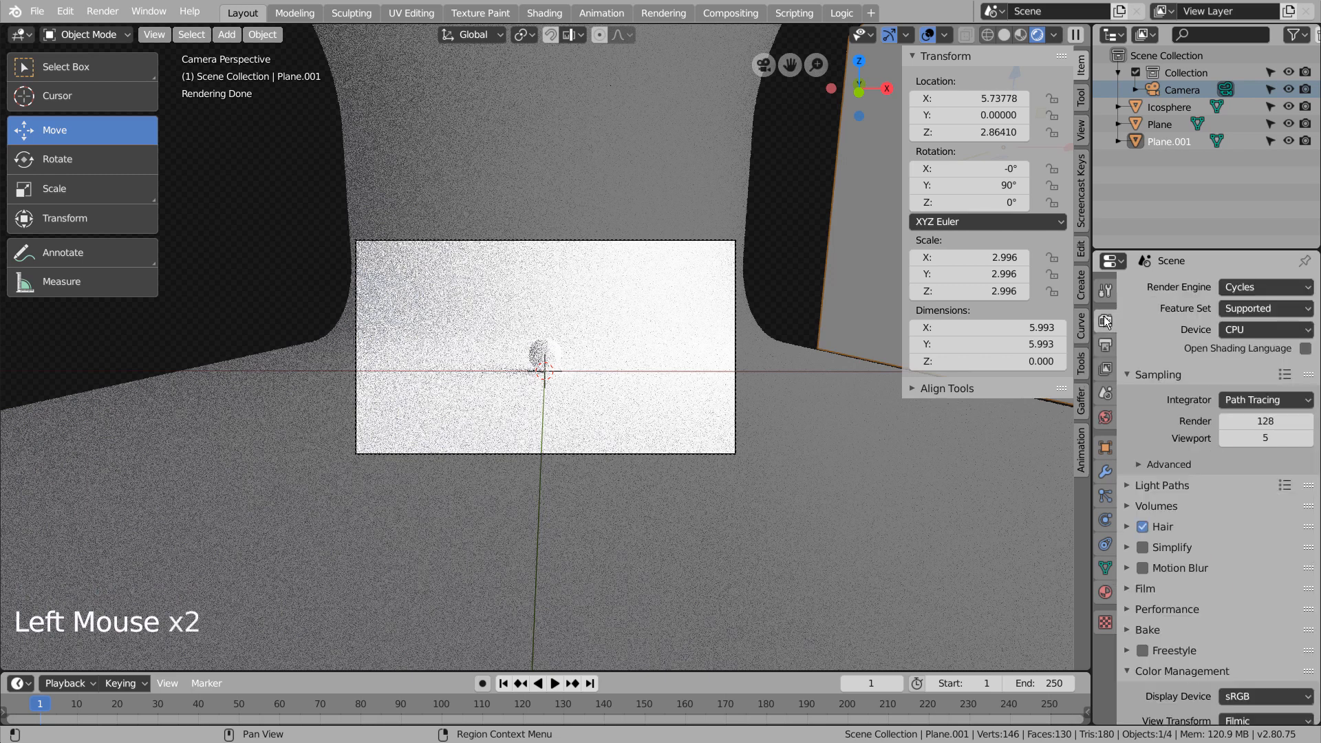
pyautogui.click(1265, 420)
pyautogui.write('32')
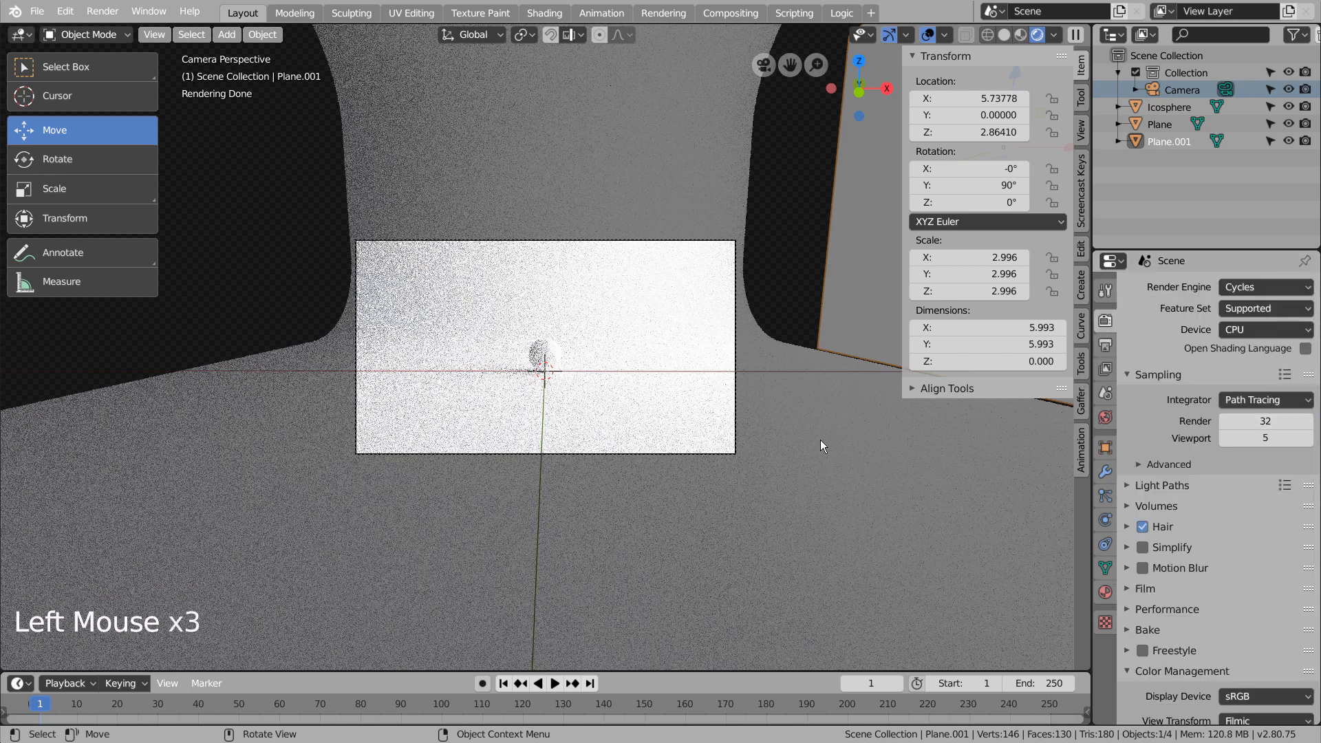
# Set the output resolution percentage to 55%, render a test image, and close the render window.
pyautogui.click(1106, 344)
pyautogui.click(1265, 342)
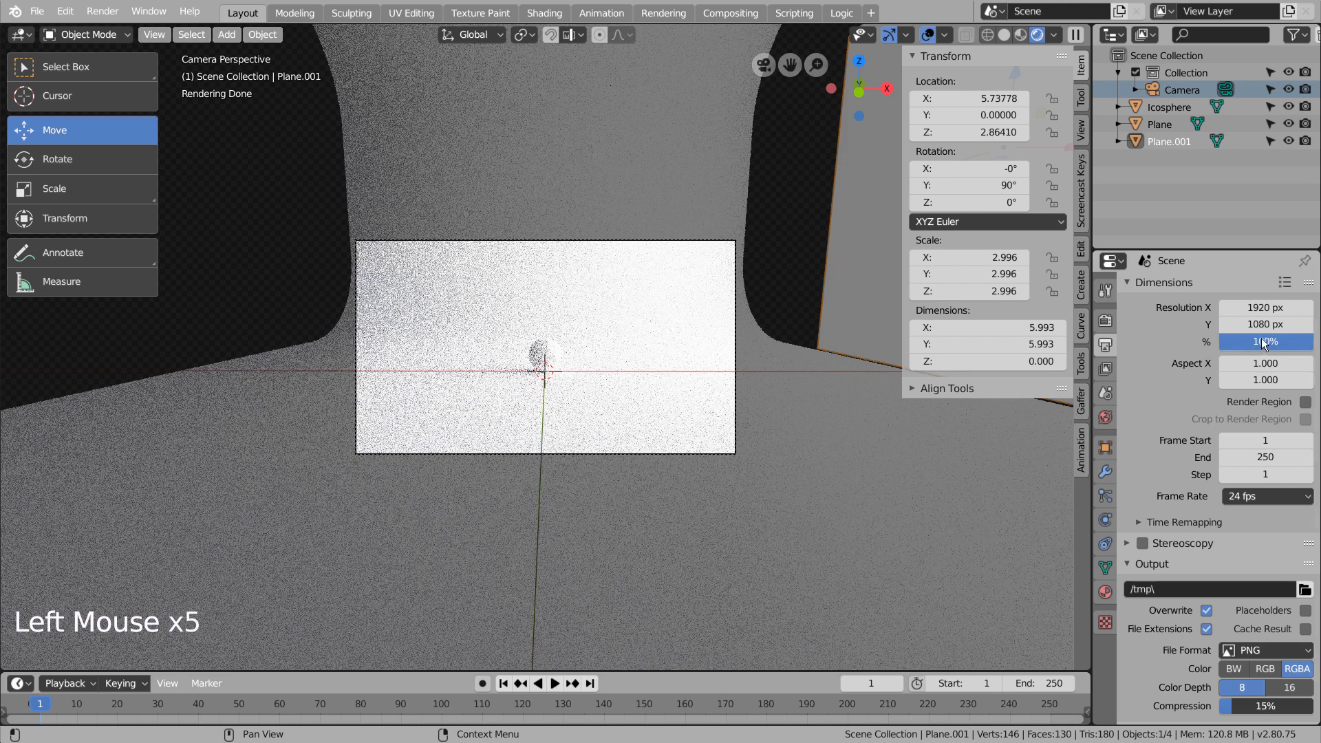
pyautogui.write('55')
pyautogui.press('Return')
pyautogui.press('F12')
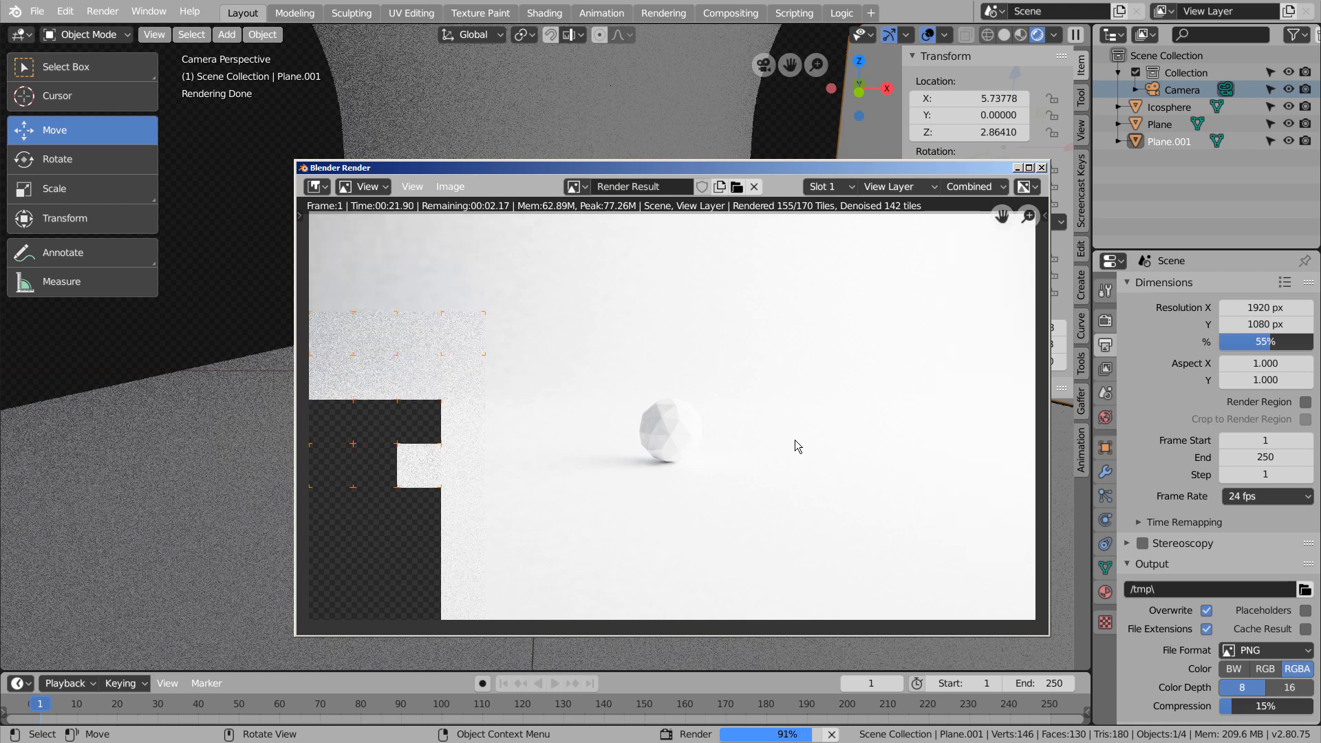
pyautogui.click(1042, 168)
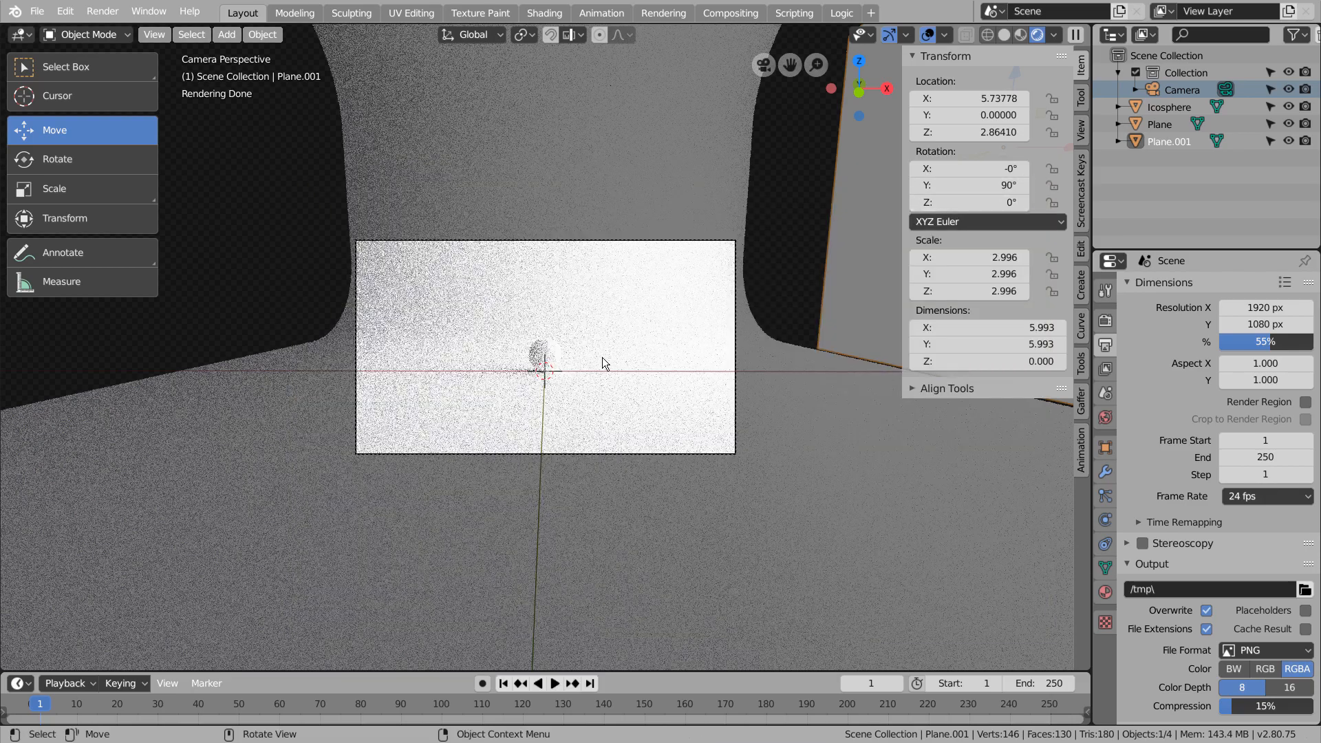
# In a solid-shaded top view, duplicate the icosphere and place the copy at about X 1.94, Y 1.18.
pyautogui.click(554, 354)
pyautogui.press('KP_7')
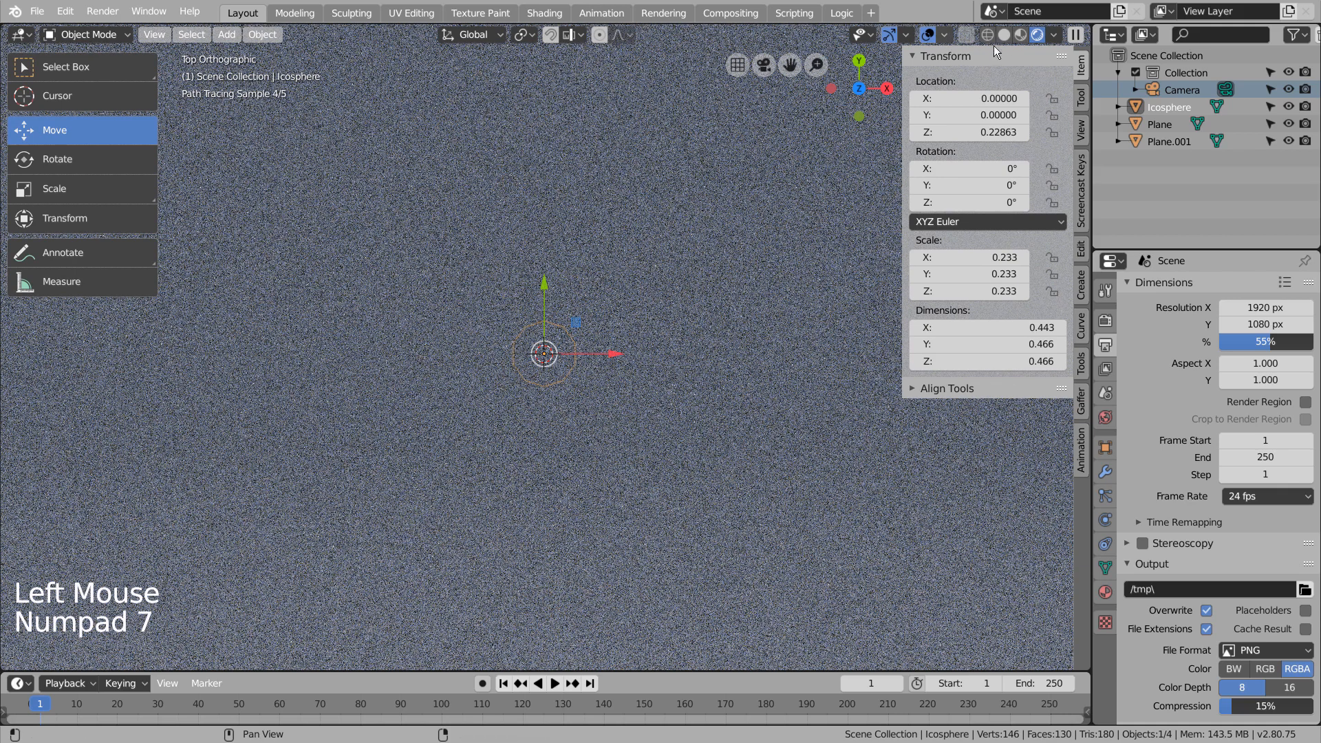
pyautogui.click(1004, 34)
pyautogui.click(988, 34)
pyautogui.scroll(-5, 661, 350)
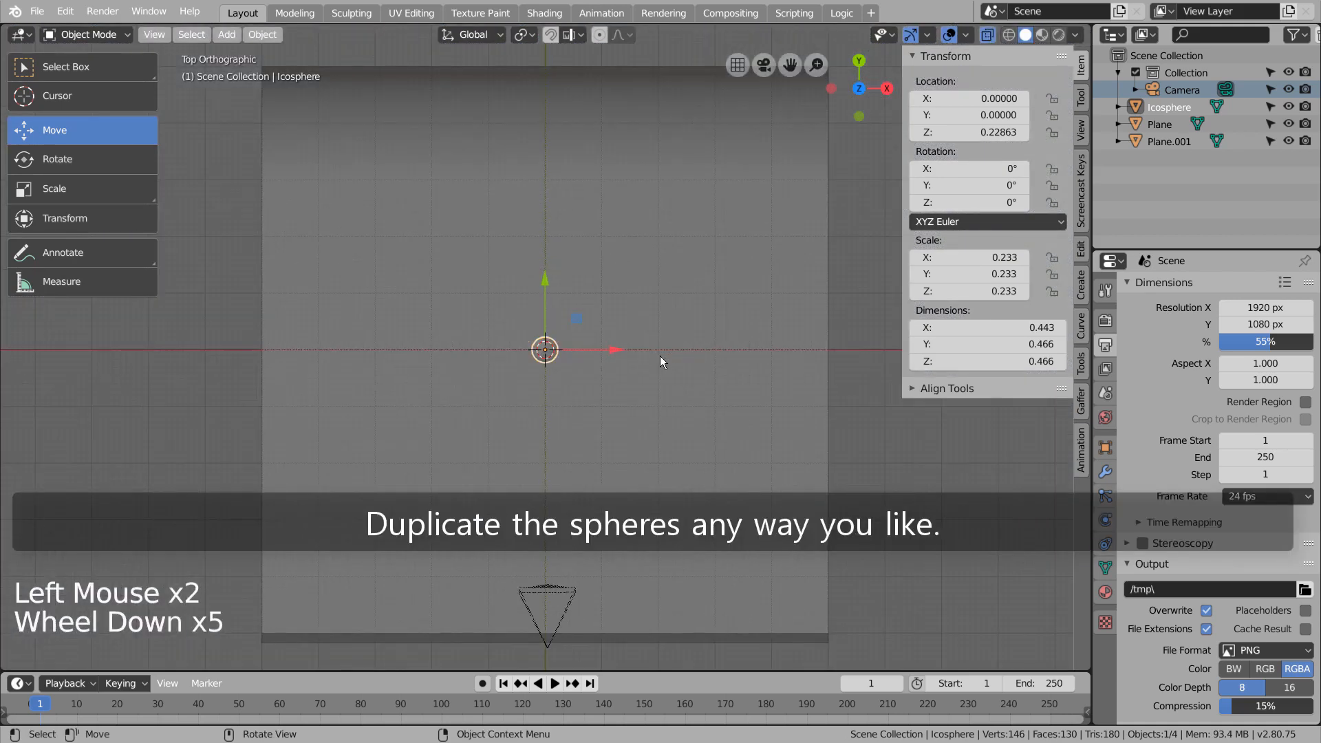
pyautogui.hotkey('shift', 'd')
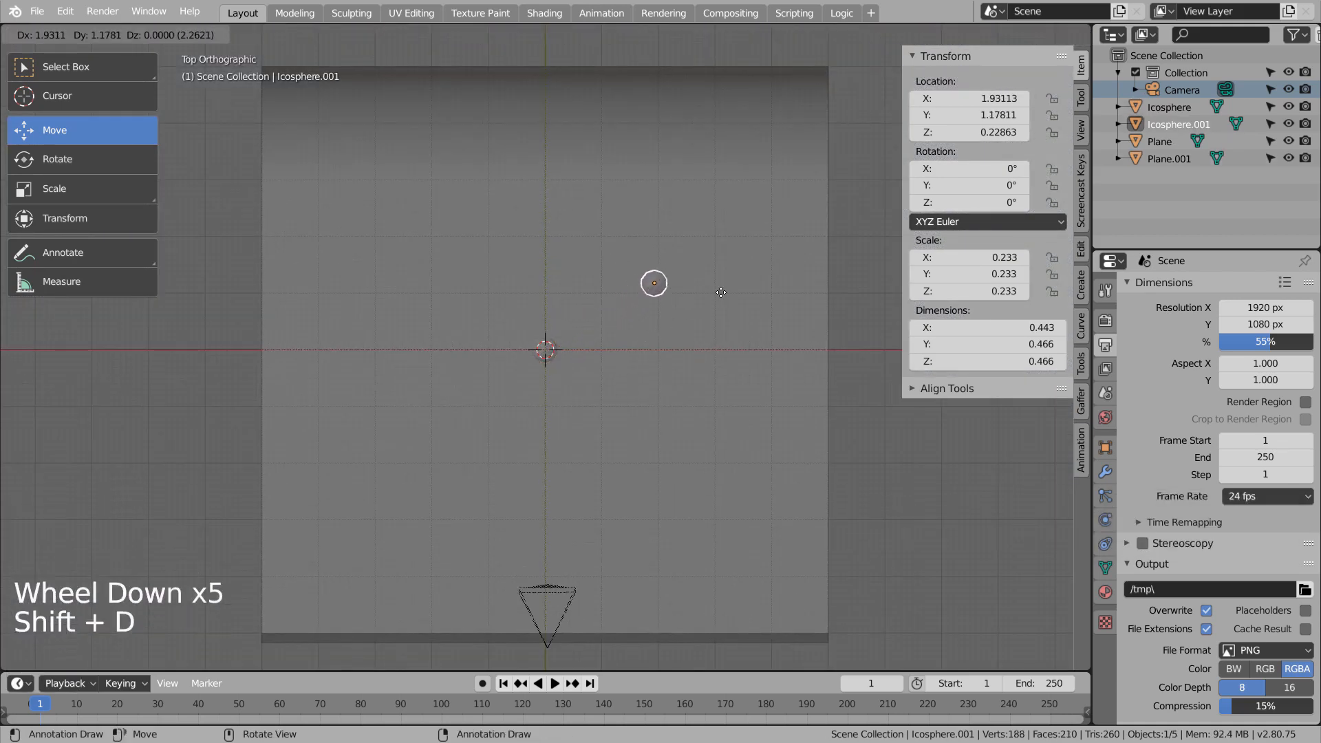
pyautogui.click(721, 292)
# Move the duplicated icosphere to about X 1.99, Y 1.00, and place another copy at about X -1.99, Y 1.00.
pyautogui.hotkey('shift', 'd')
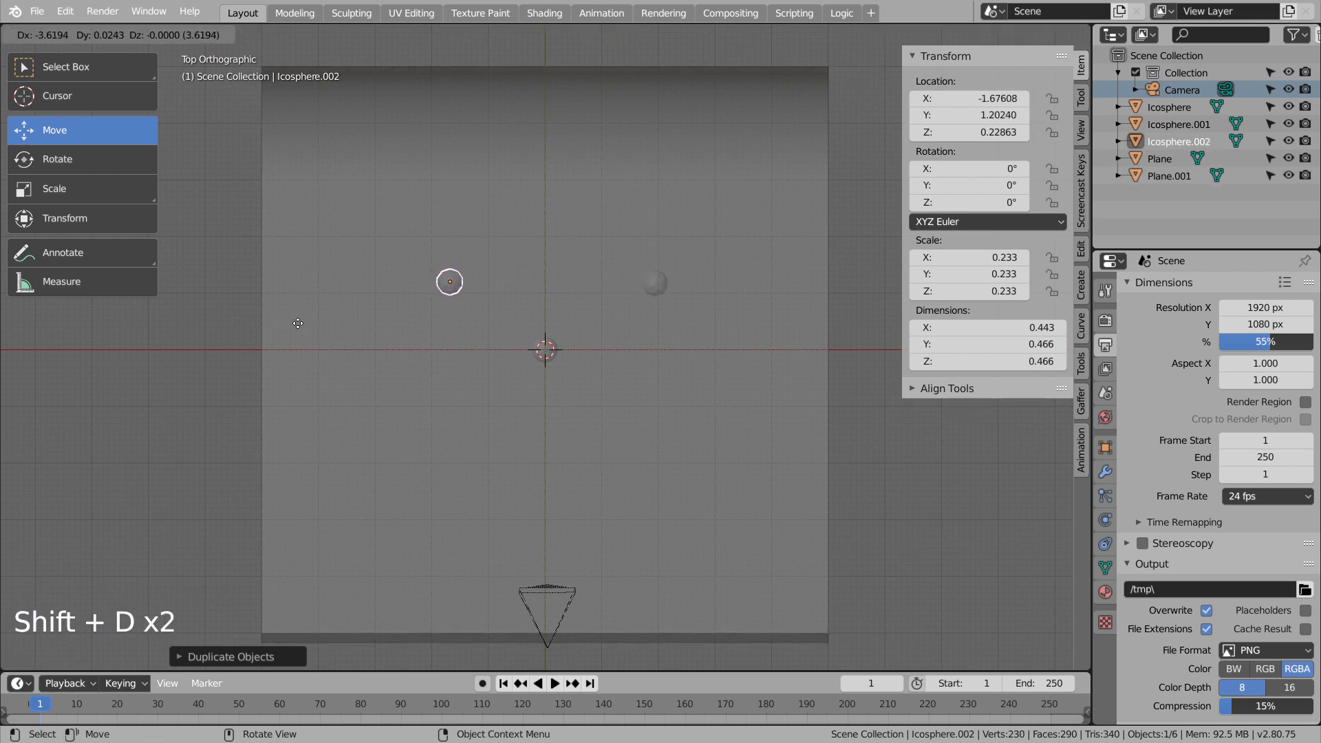
pyautogui.hotkey('ctrl', 'z')
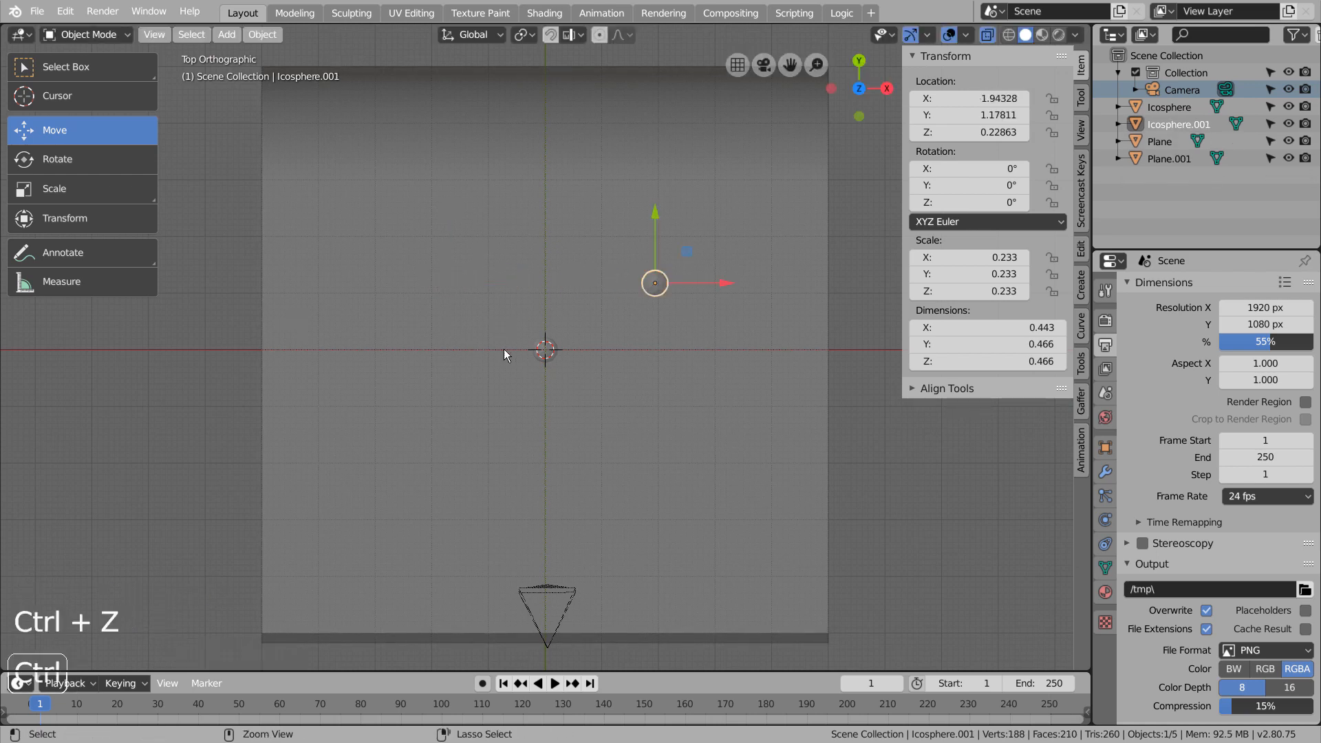
pyautogui.press('g')
pyautogui.click(657, 293)
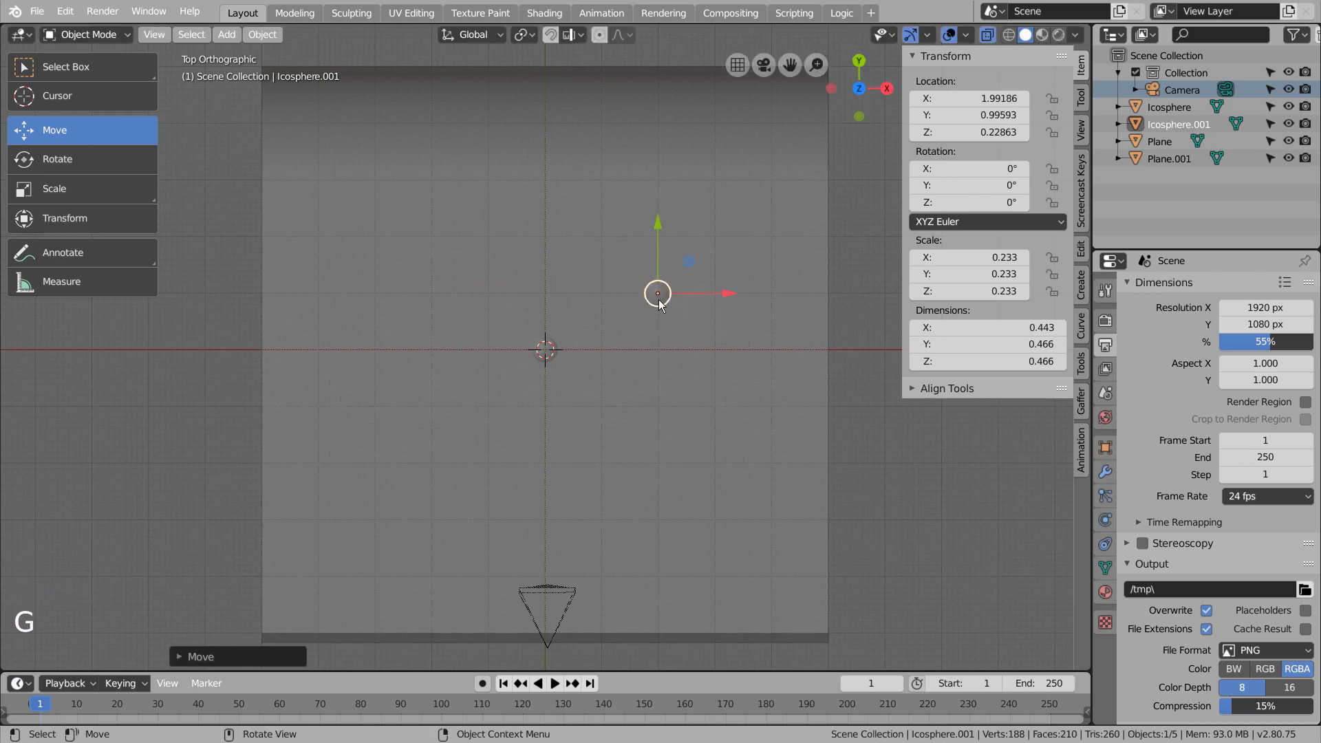
pyautogui.hotkey('shift', 'd')
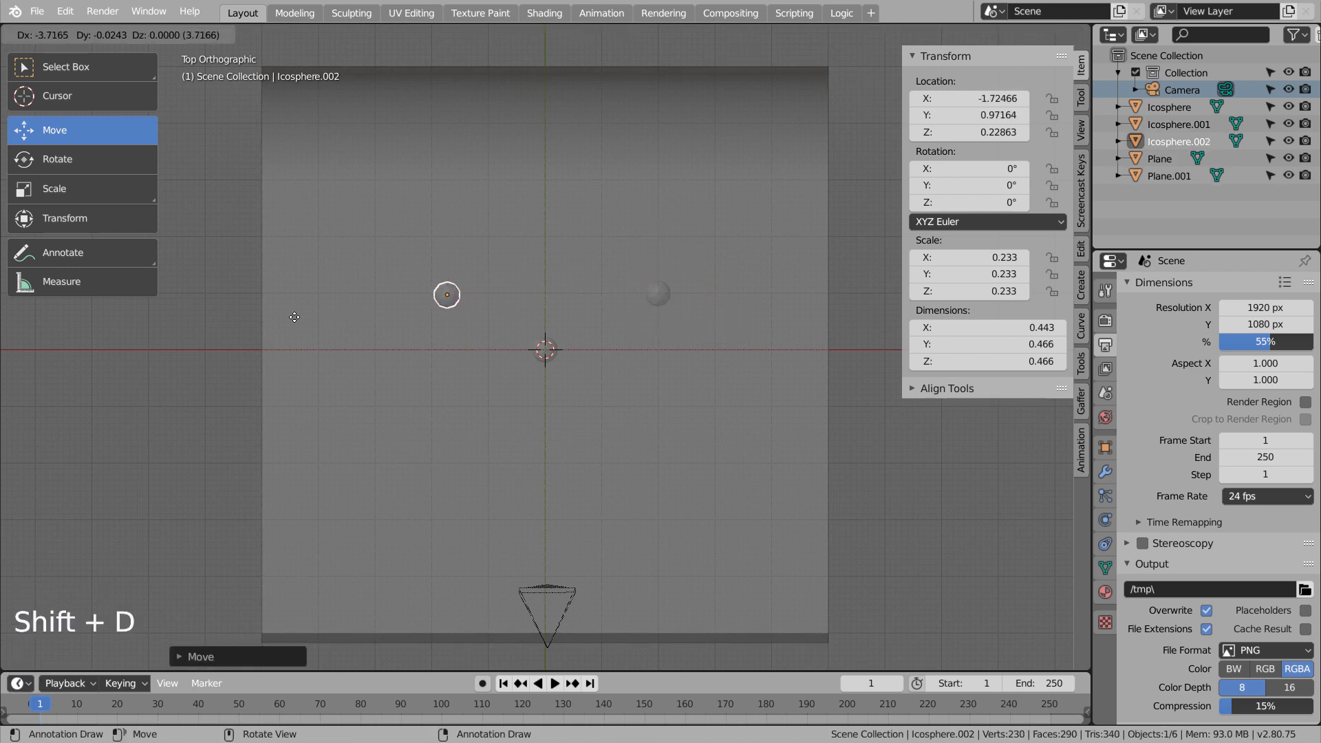
pyautogui.keyDown('shift'); pyautogui.click(287, 317); pyautogui.keyUp('shift')
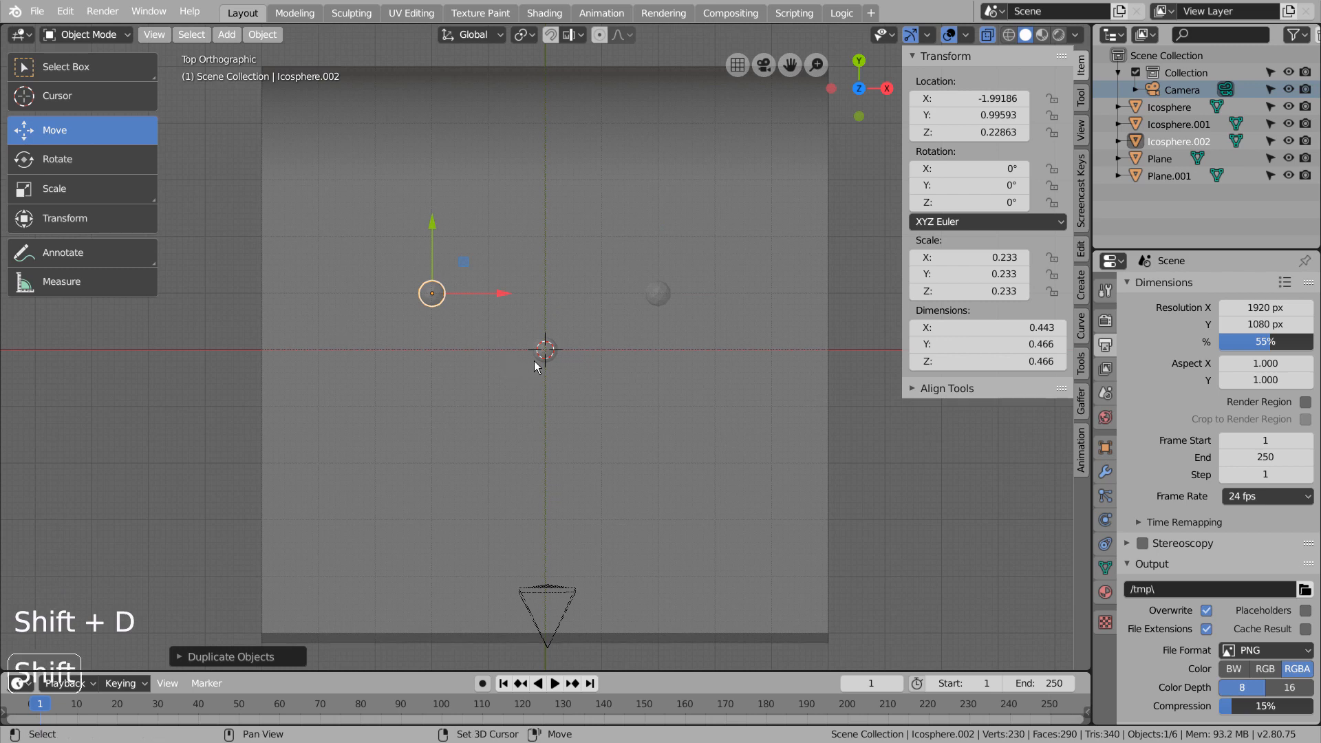
# Select only the three icospheres and duplicate them about 2.03 m toward the camera along negative Y.
pyautogui.keyDown('shift'); pyautogui.click(622, 339); pyautogui.keyUp('shift')
pyautogui.keyDown('shift'); pyautogui.click(542, 351); pyautogui.keyUp('shift')
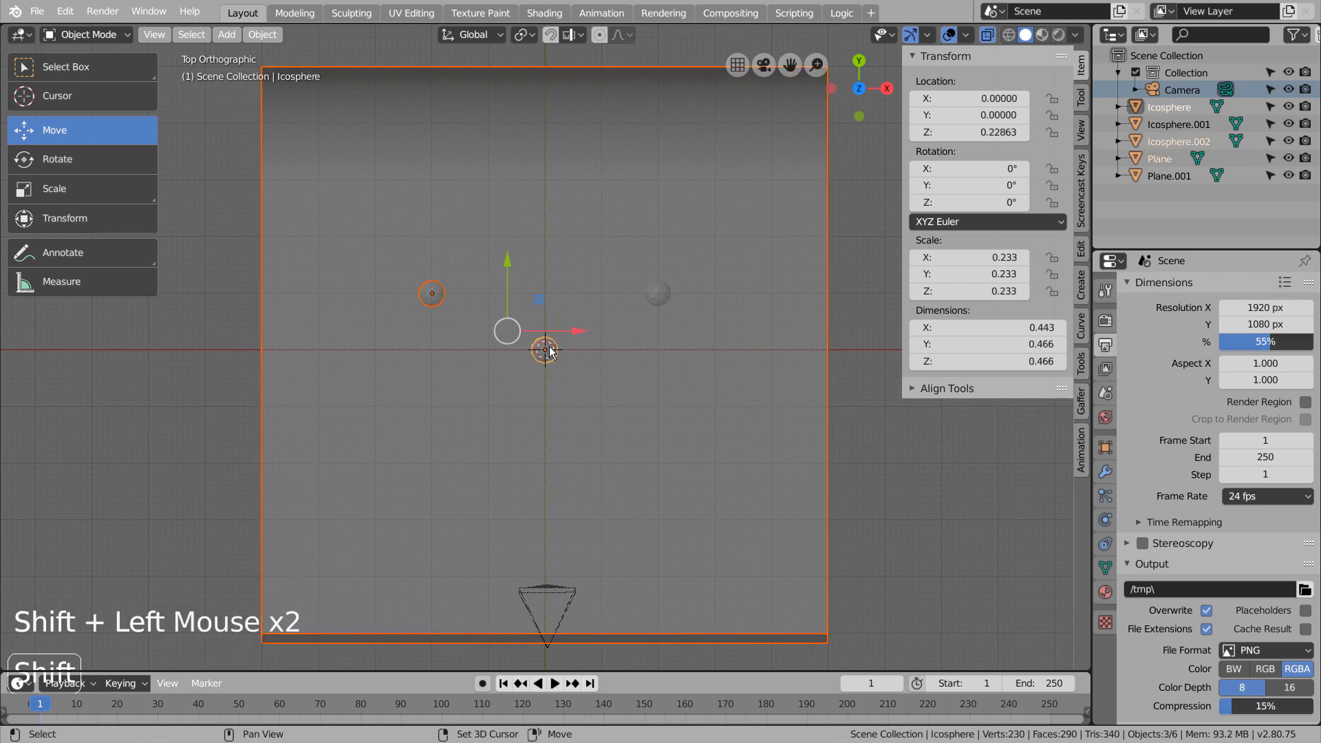
pyautogui.keyDown('shift'); pyautogui.click(658, 297); pyautogui.keyUp('shift')
pyautogui.keyDown('shift'); pyautogui.click(823, 324); pyautogui.keyUp('shift')
pyautogui.keyDown('shift'); pyautogui.click(823, 324); pyautogui.keyUp('shift')
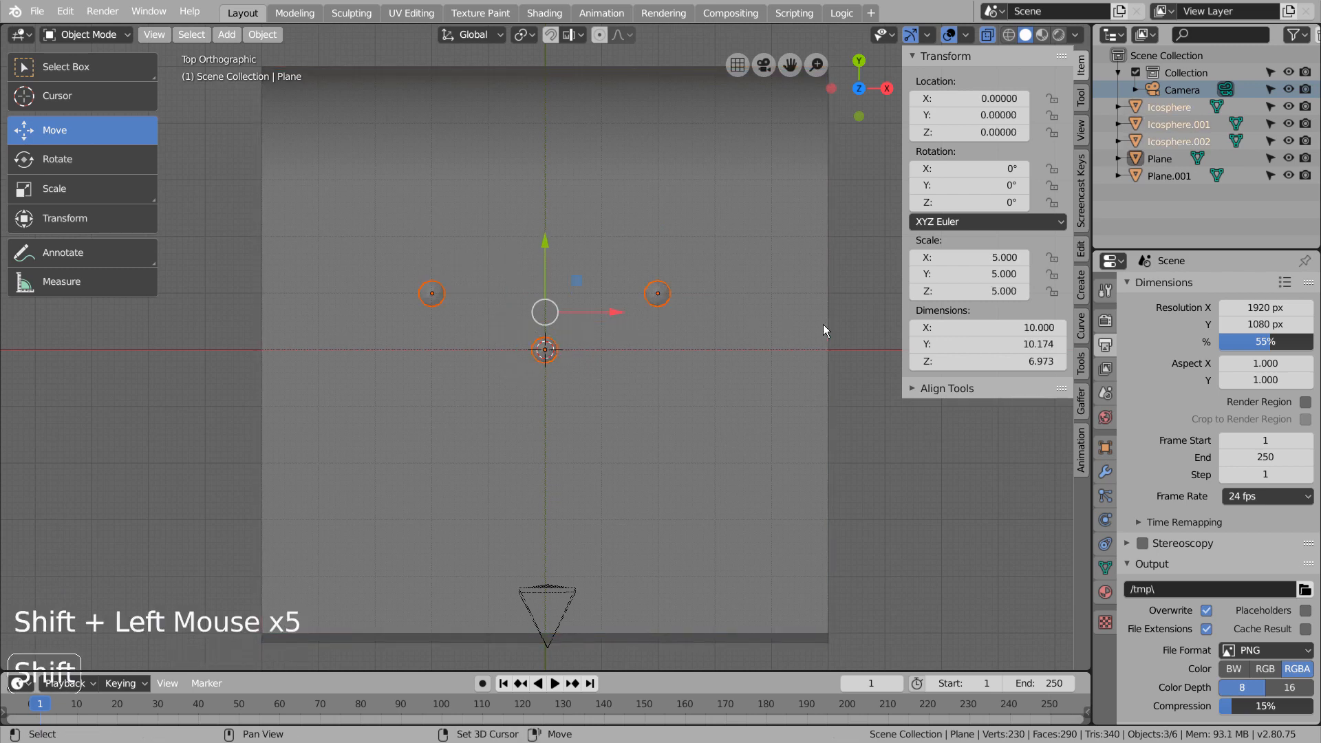
pyautogui.hotkey('shift', 'd')
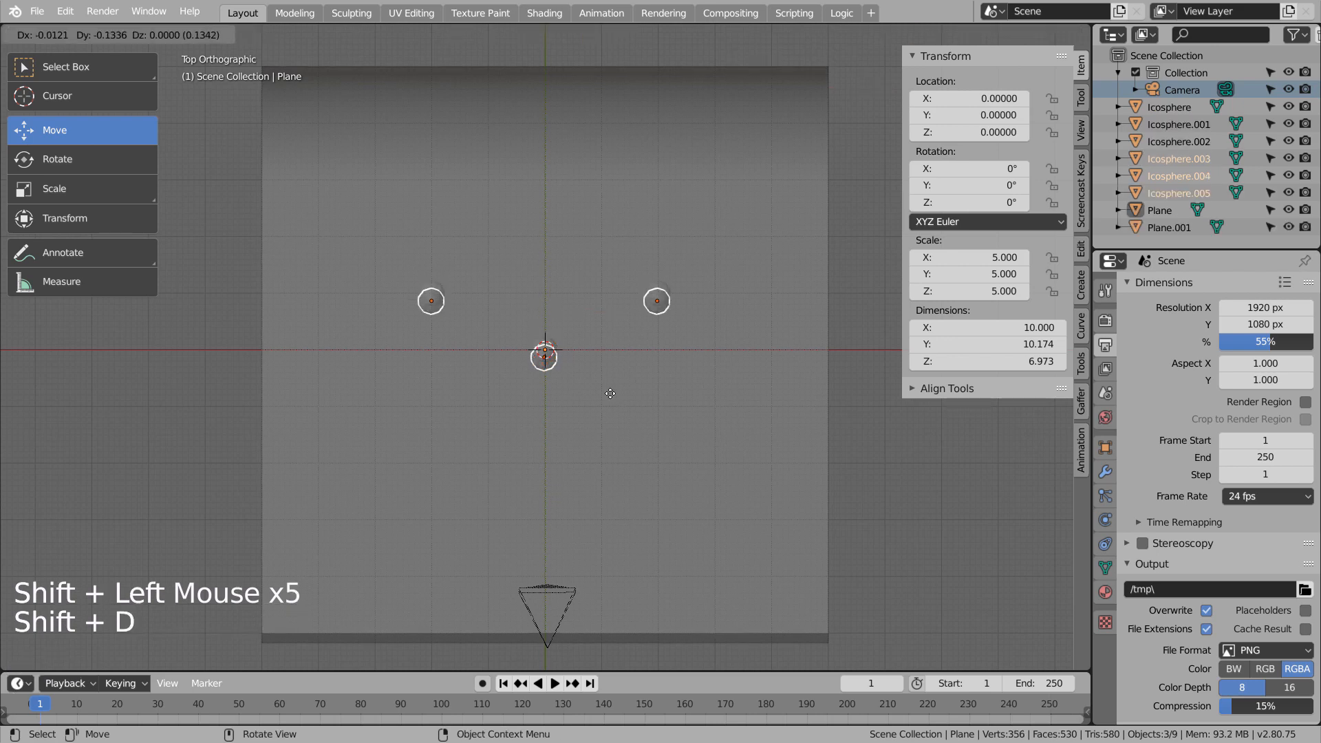
pyautogui.press('y')
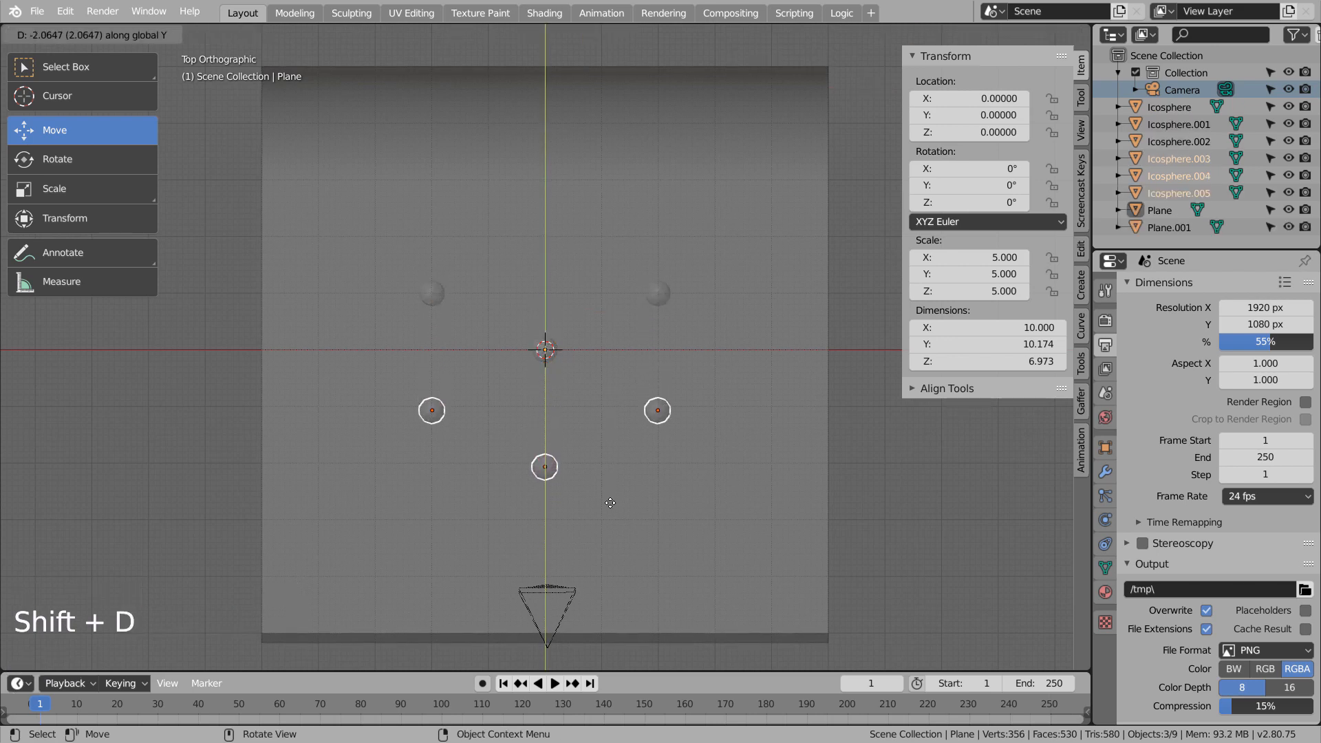
pyautogui.click(609, 500)
# In the camera view, move the front-left icosphere slightly inward along X so it sits inside the frame.
pyautogui.moveTo(610, 501); pyautogui.dragTo(647, 461, button='middle')
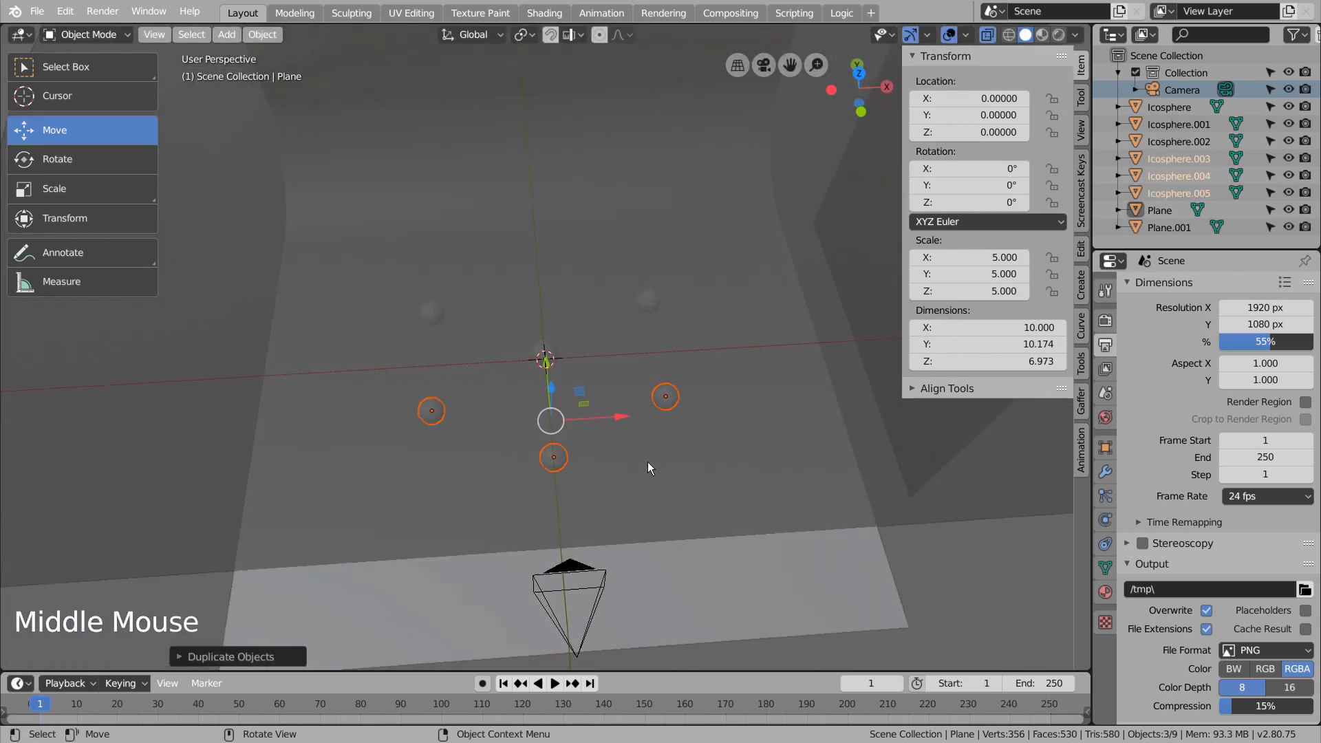
pyautogui.press('KP_0')
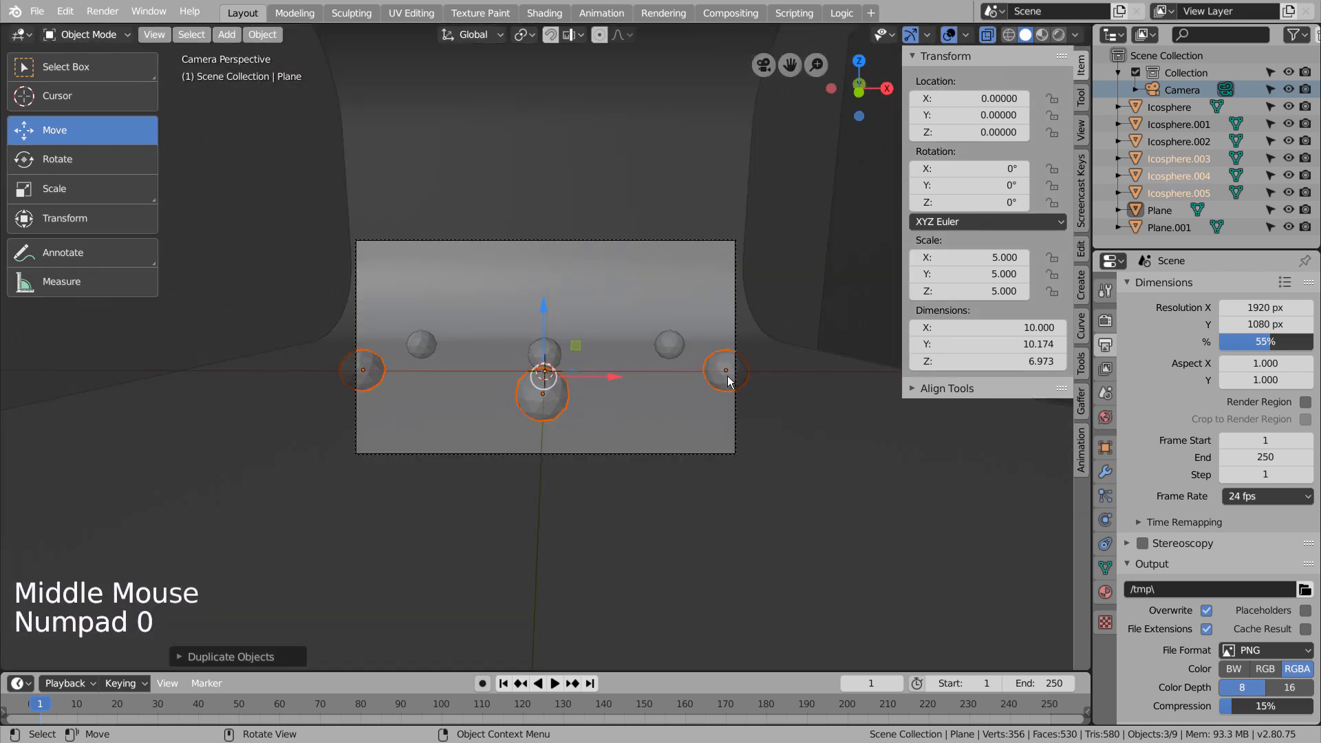
pyautogui.click(728, 376)
pyautogui.keyDown('shift'); pyautogui.click(366, 370); pyautogui.keyUp('shift')
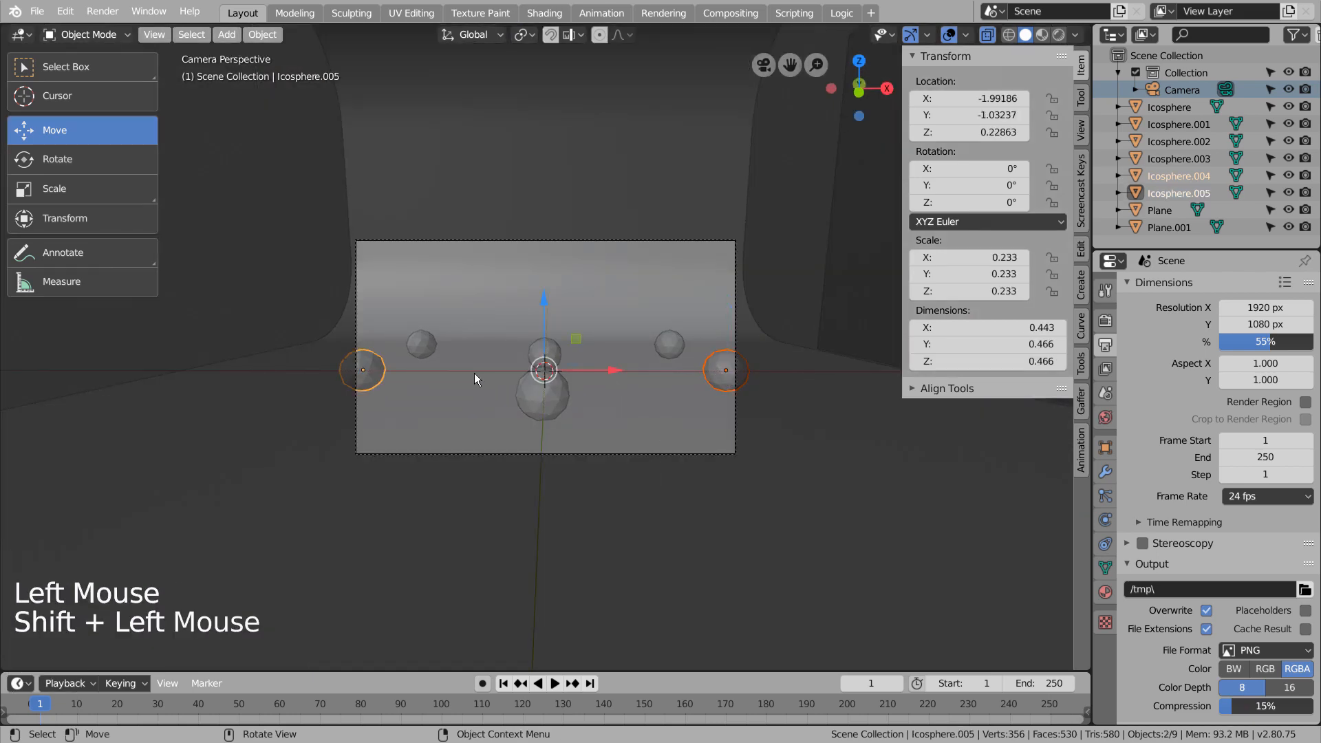
pyautogui.click(406, 372)
pyautogui.click(363, 369)
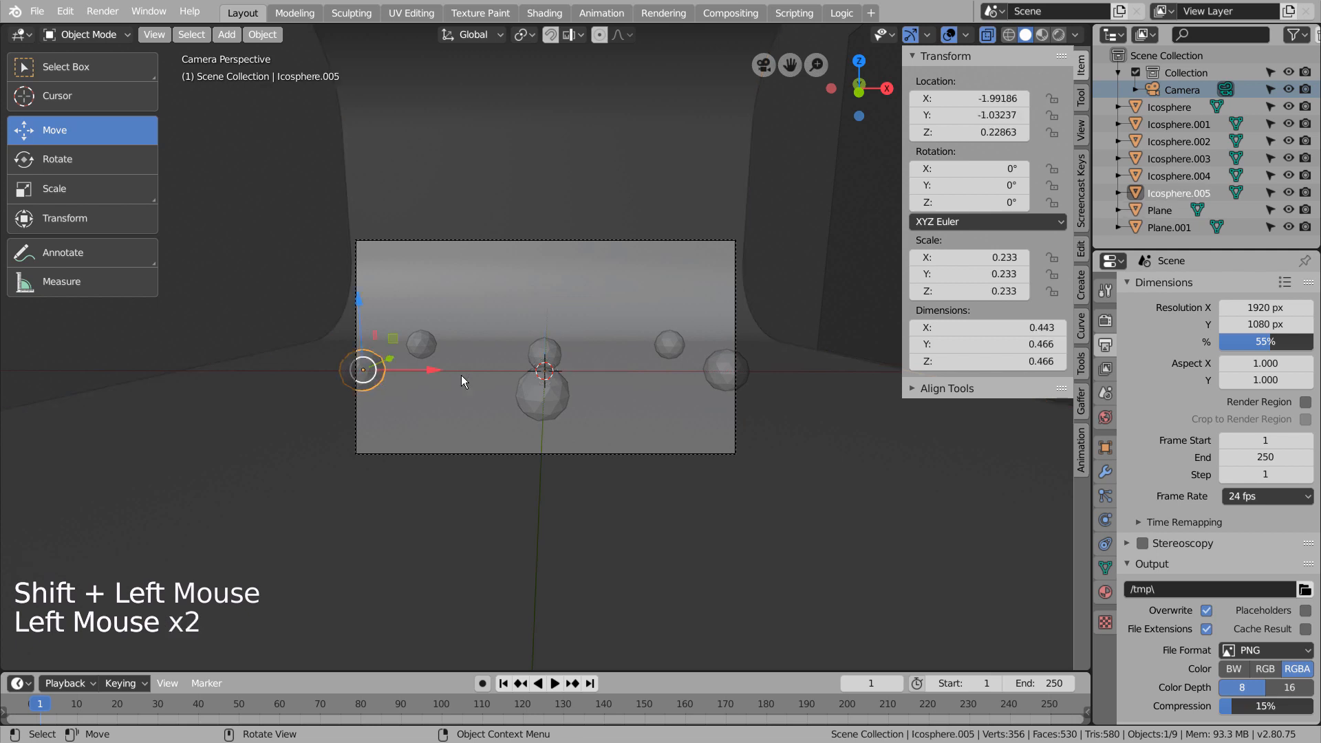
pyautogui.moveTo(432, 373); pyautogui.dragTo(452, 373)
# Move the front-right icosphere inward along X to about X 1.78 and render a test image.
pyautogui.click(708, 382)
pyautogui.click(609, 375)
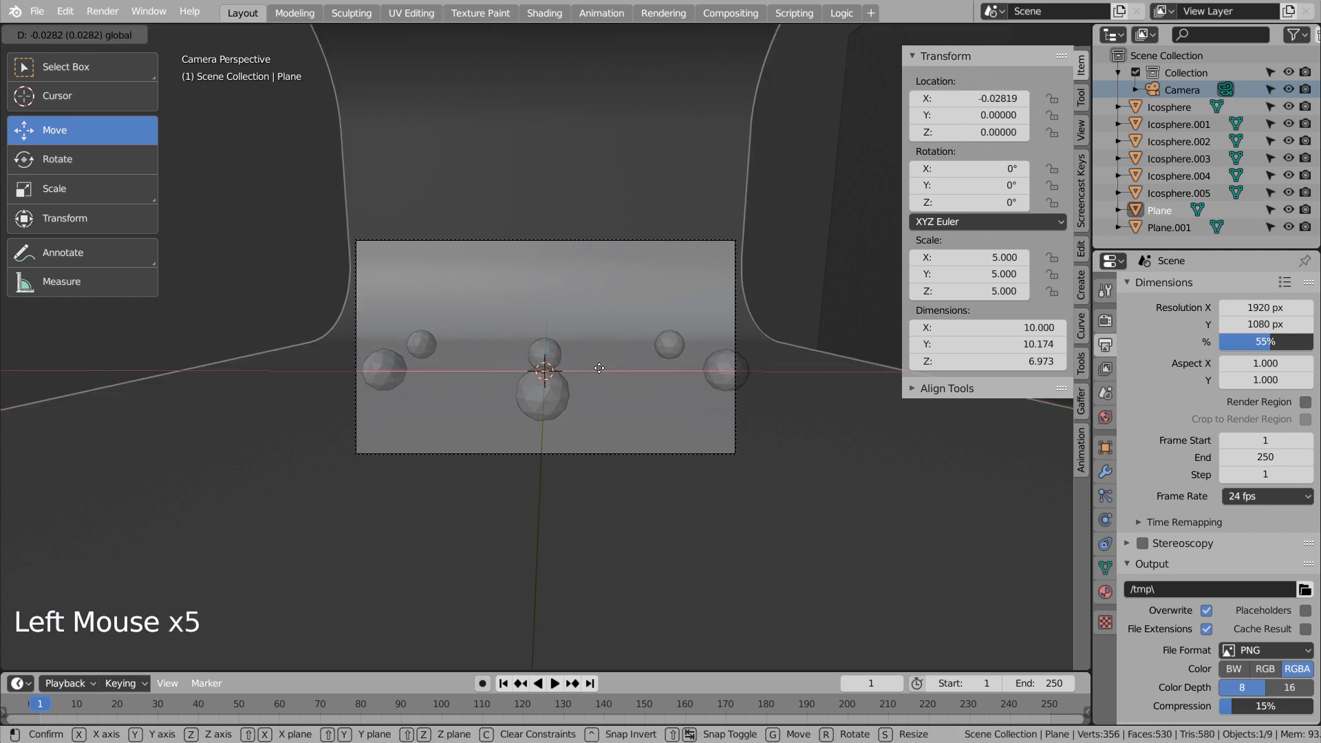
pyautogui.hotkey('ctrl', 'z')
pyautogui.click(724, 370)
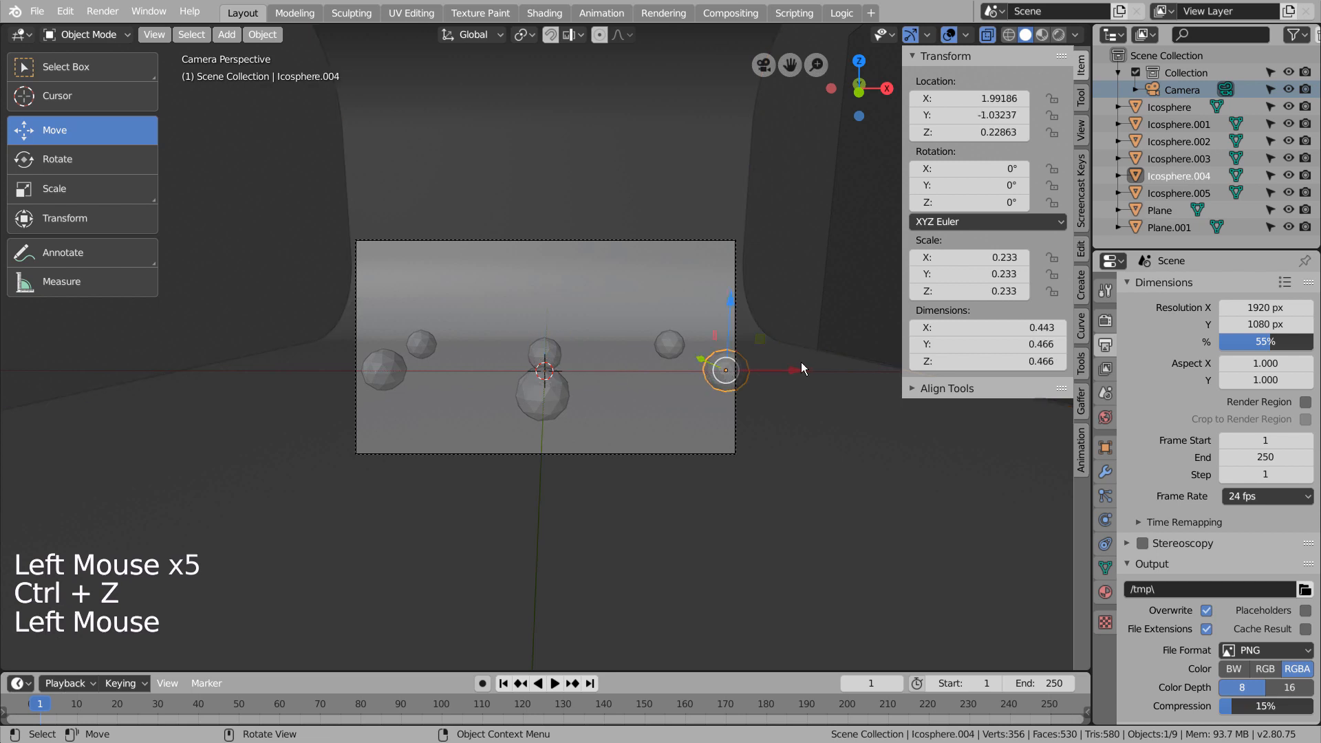
pyautogui.moveTo(797, 374); pyautogui.dragTo(776, 368)
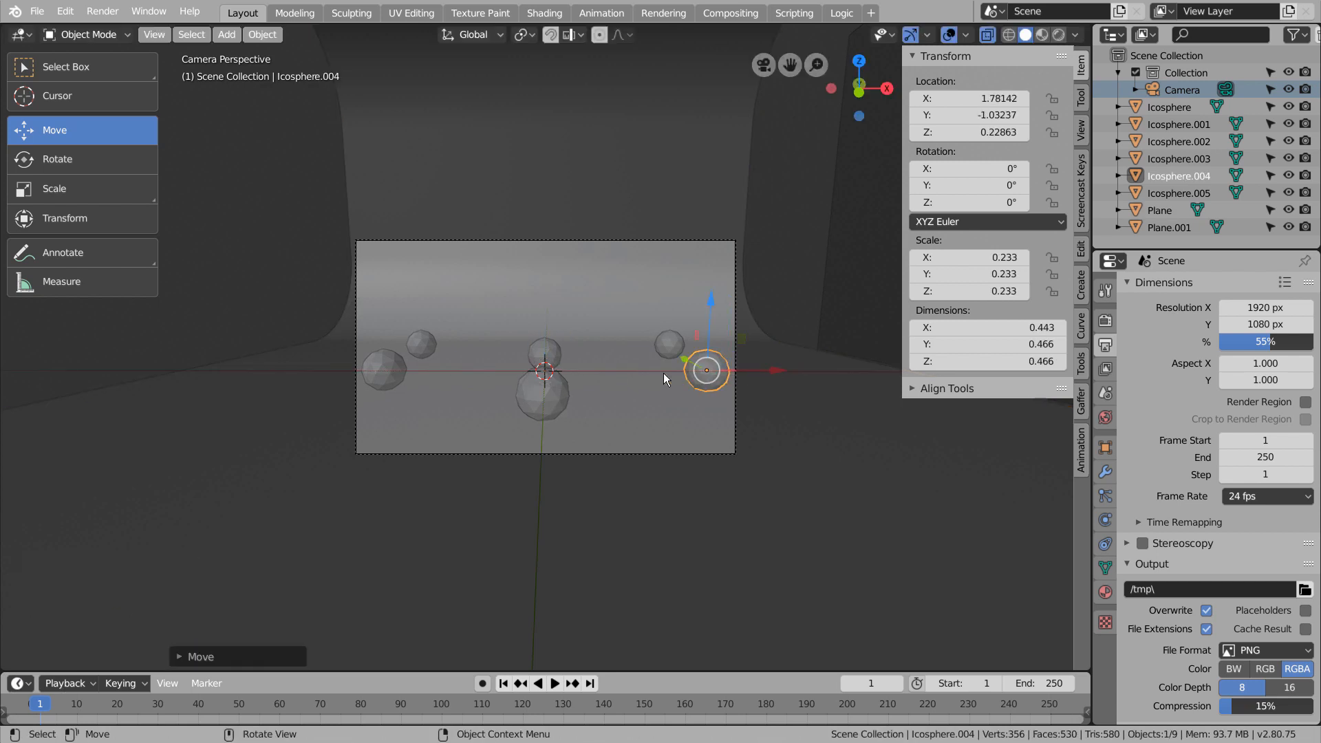
pyautogui.press('F12')
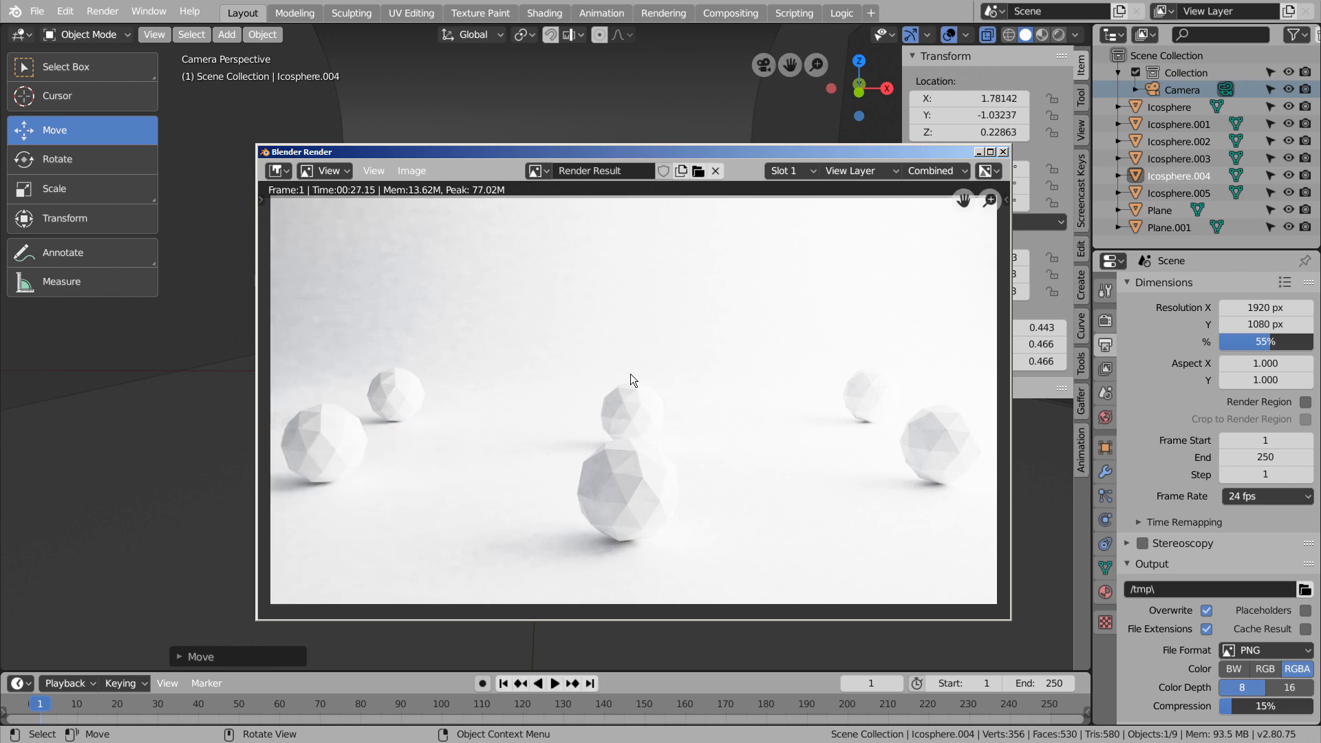
pyautogui.click(1003, 151)
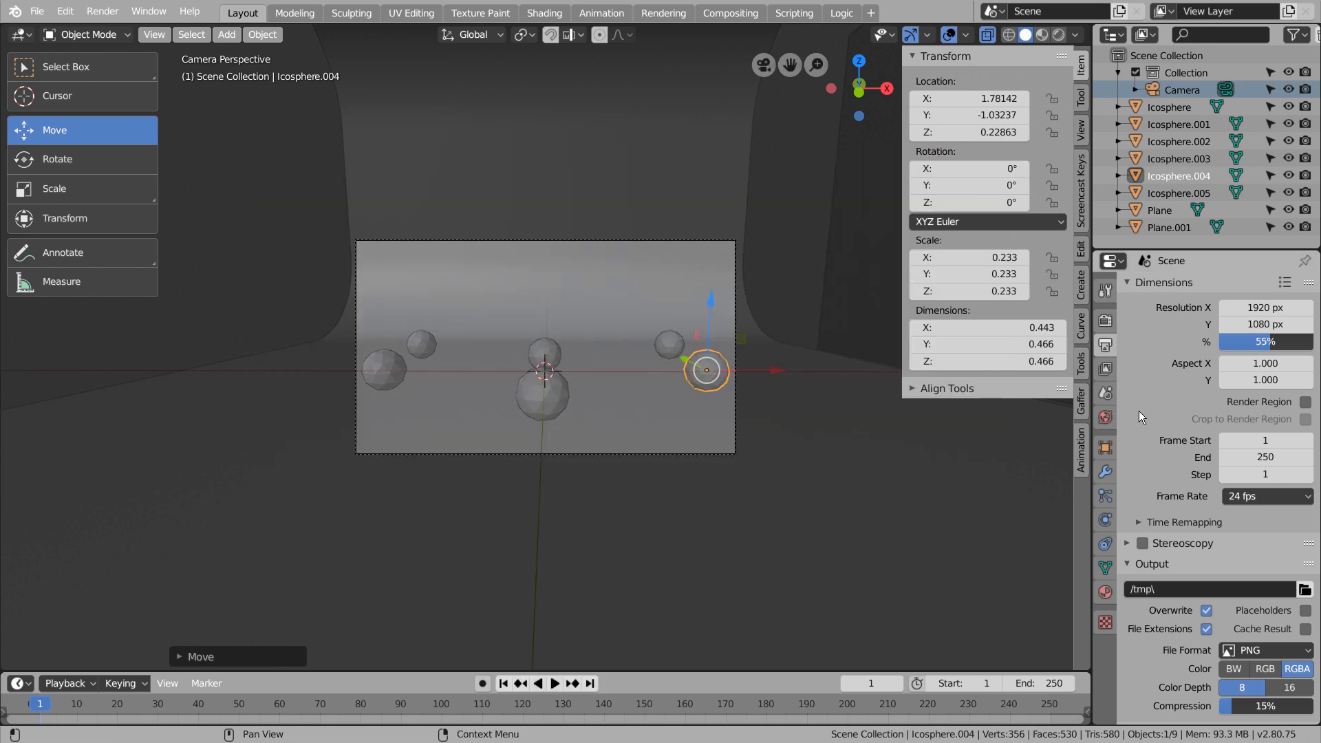
# Set the world background strength to 0 and render the scene again.
pyautogui.click(1105, 417)
pyautogui.doubleClick(1259, 528)
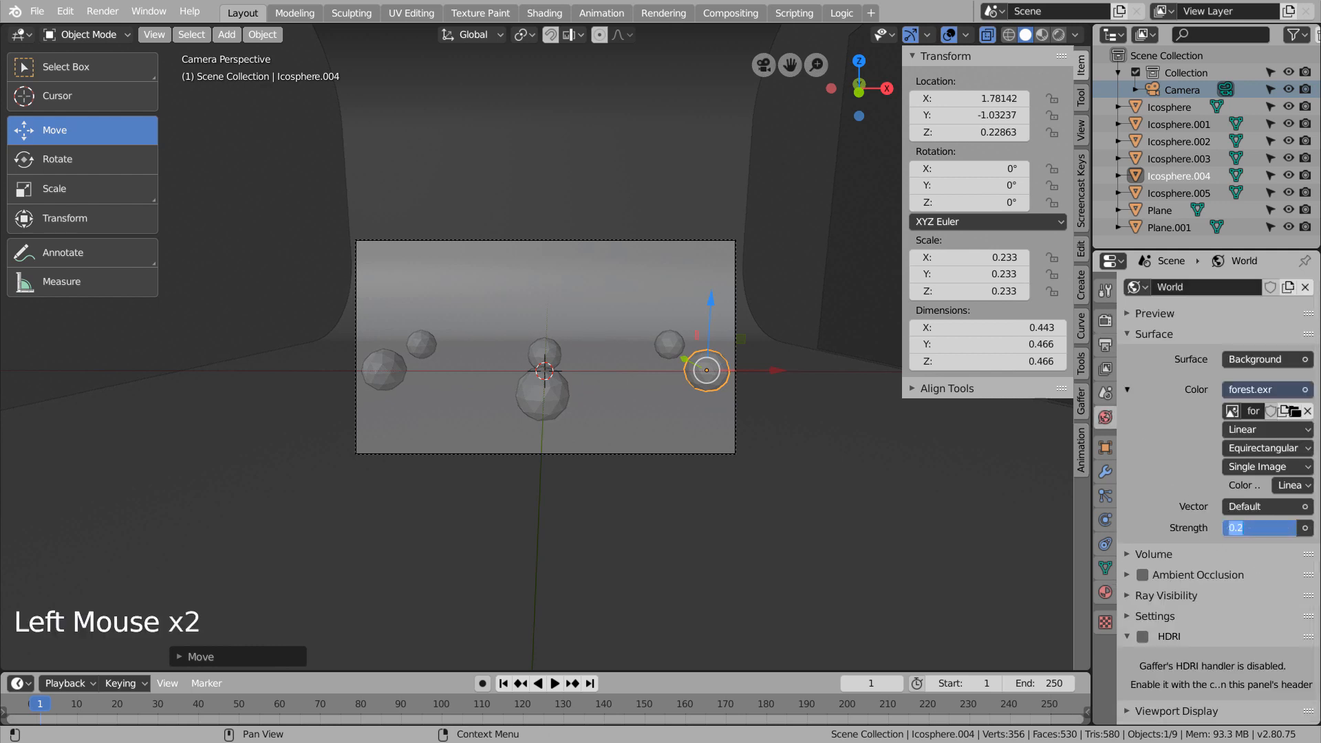
pyautogui.write('000')
pyautogui.press('Return')
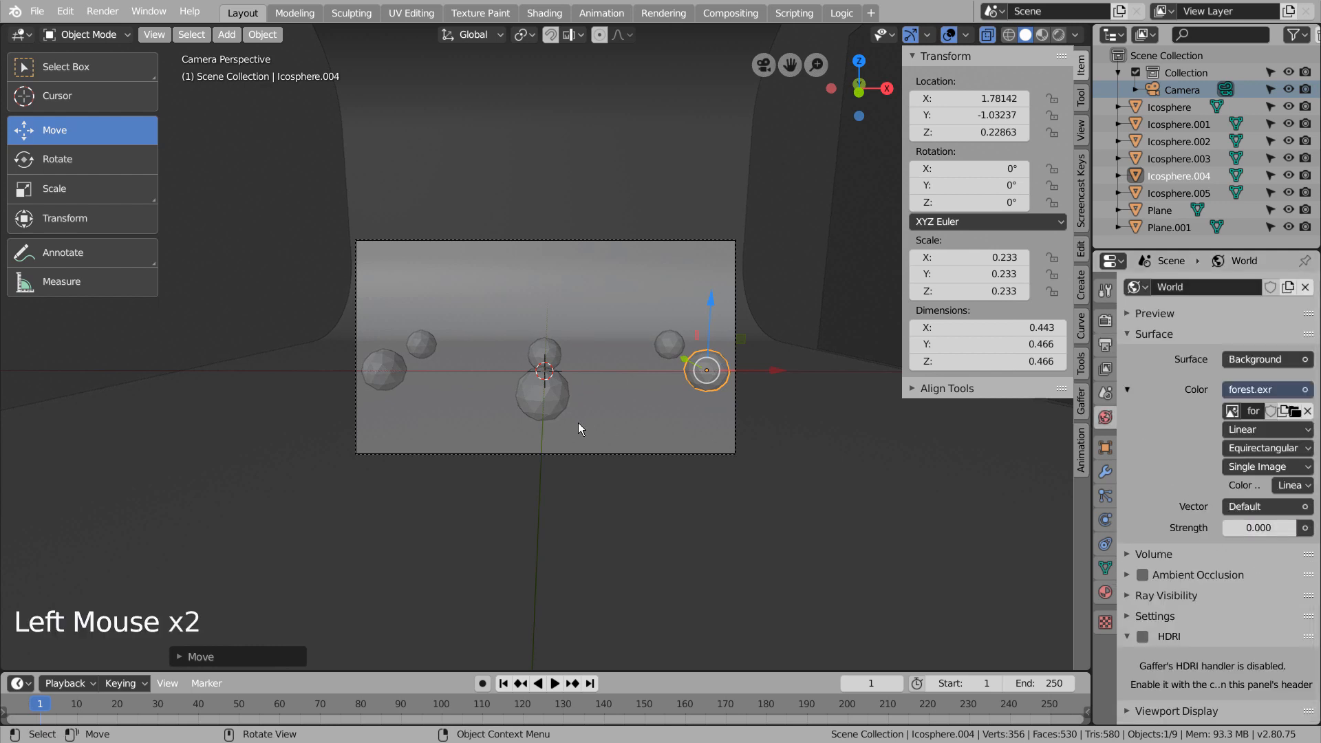
pyautogui.press('F12')
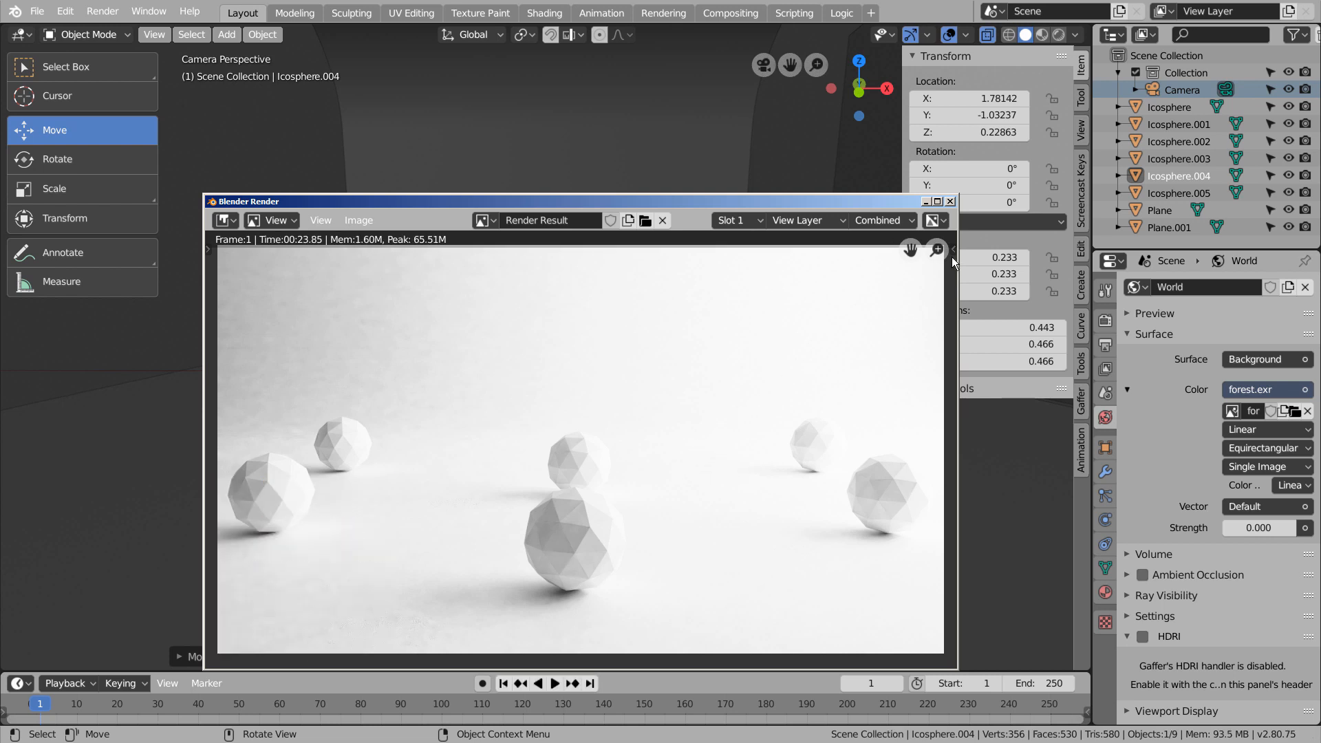
pyautogui.click(949, 201)
# Select the emissive plane, show its material settings and switch the viewport to rendered shading.
pyautogui.click(1104, 592)
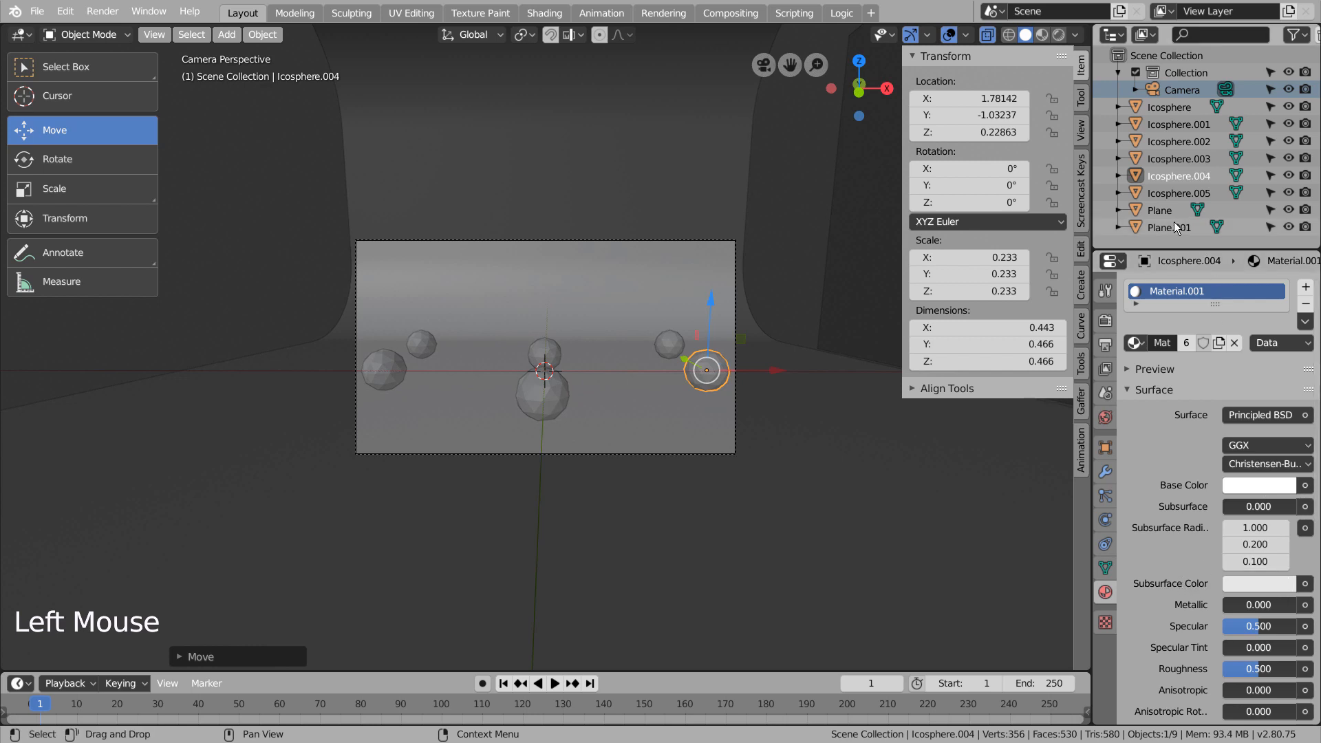
pyautogui.click(1170, 224)
pyautogui.click(1256, 470)
pyautogui.moveTo(1256, 469); pyautogui.dragTo(1003, 350)
pyautogui.click(1059, 33)
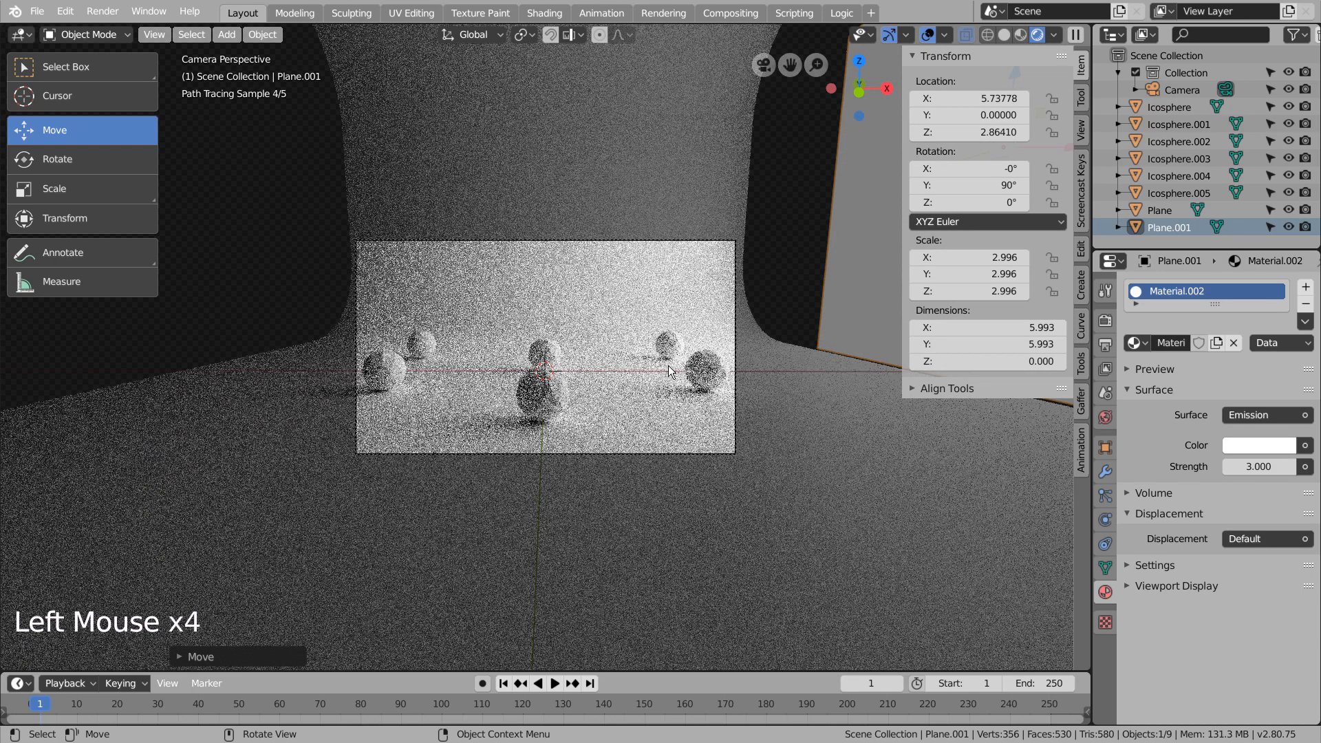
# Try emission strengths of 5, 1 and 3 on the light plane's material in the rendered preview.
pyautogui.click(1256, 468)
pyautogui.write('5')
pyautogui.press('Return')
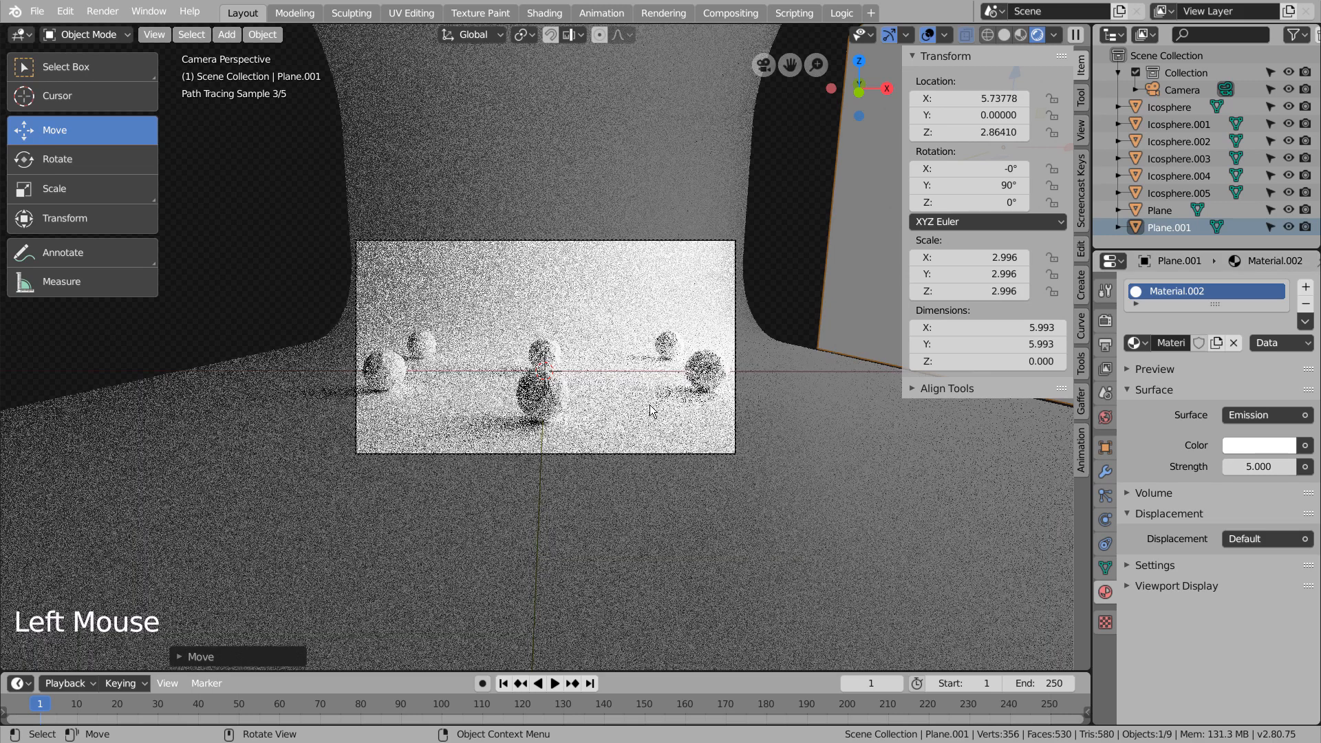
pyautogui.click(1258, 466)
pyautogui.write('1')
pyautogui.press('Return')
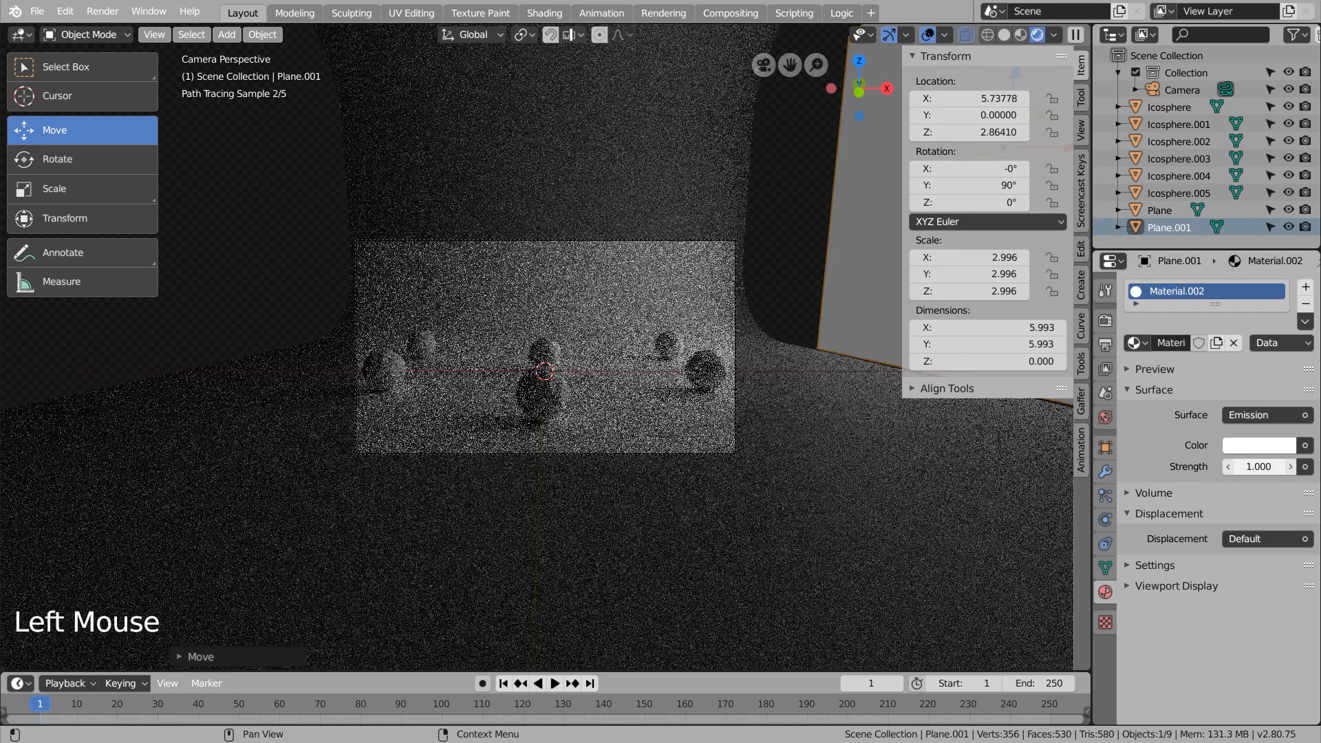
pyautogui.doubleClick(1258, 466)
pyautogui.write('3')
pyautogui.press('Return')
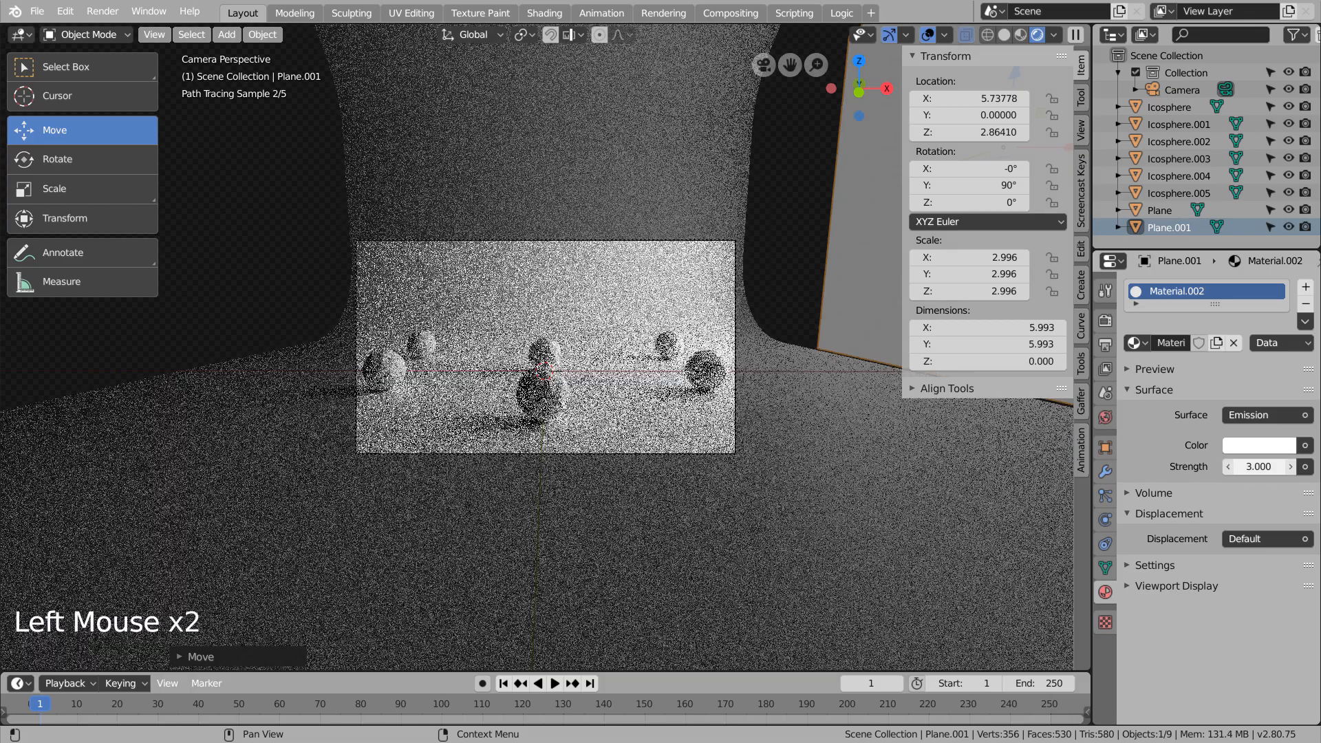
# Set the light plane's emission strength to 5 and run a test render, closing it before completion.
pyautogui.click(1258, 467)
pyautogui.write('5')
pyautogui.press('Return')
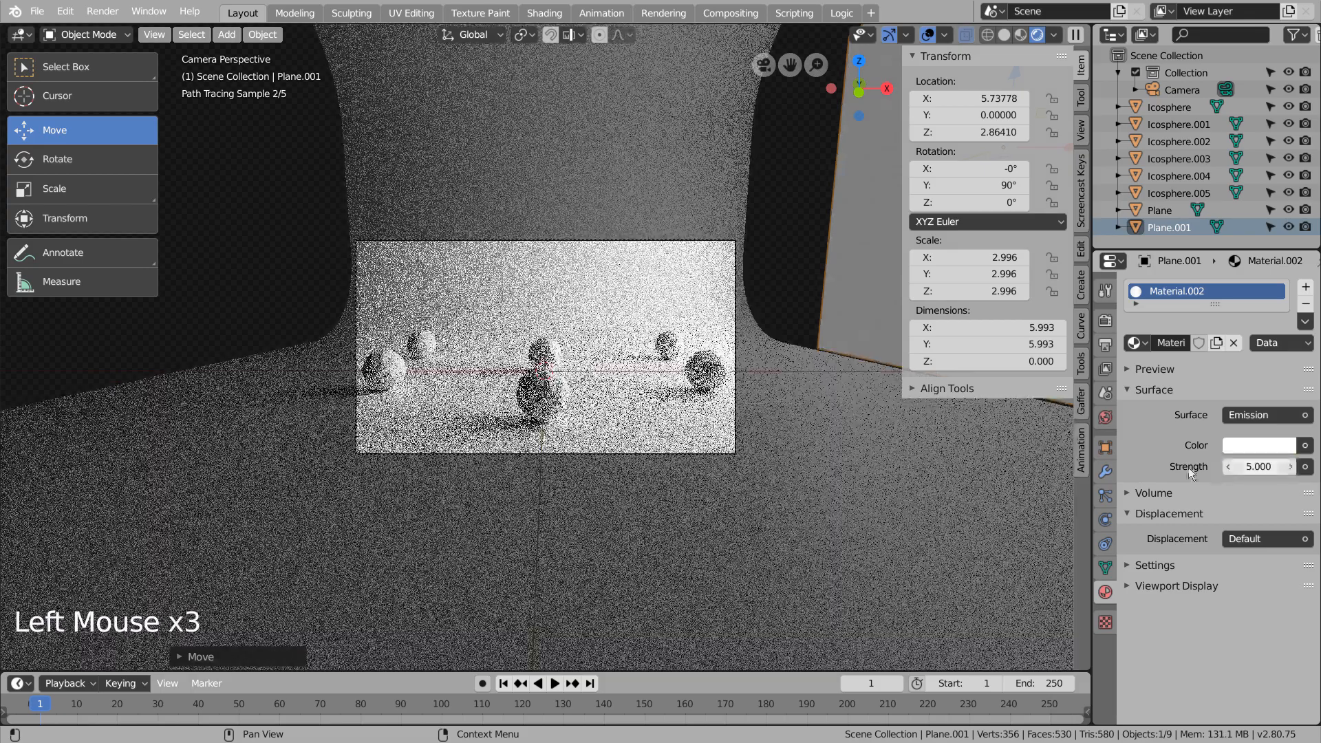
pyautogui.press('F12')
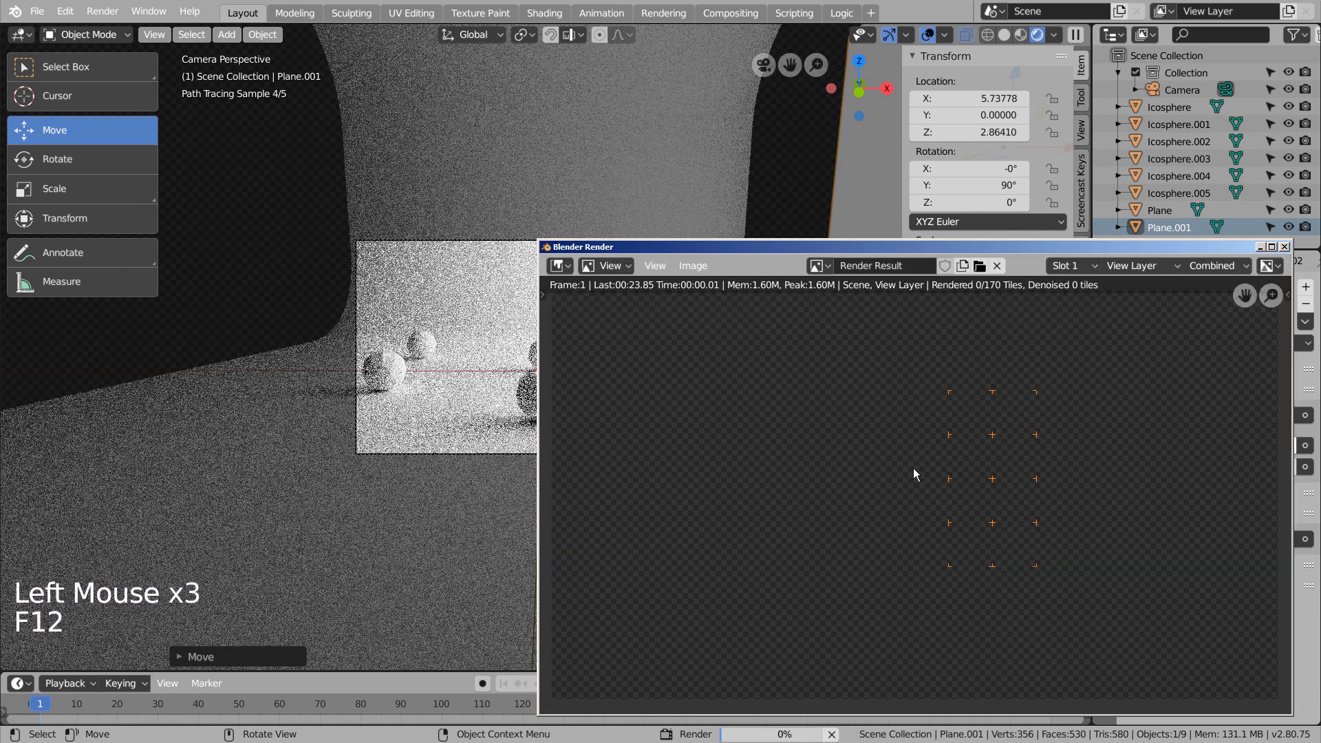
pyautogui.moveTo(1204, 249); pyautogui.dragTo(910, 155)
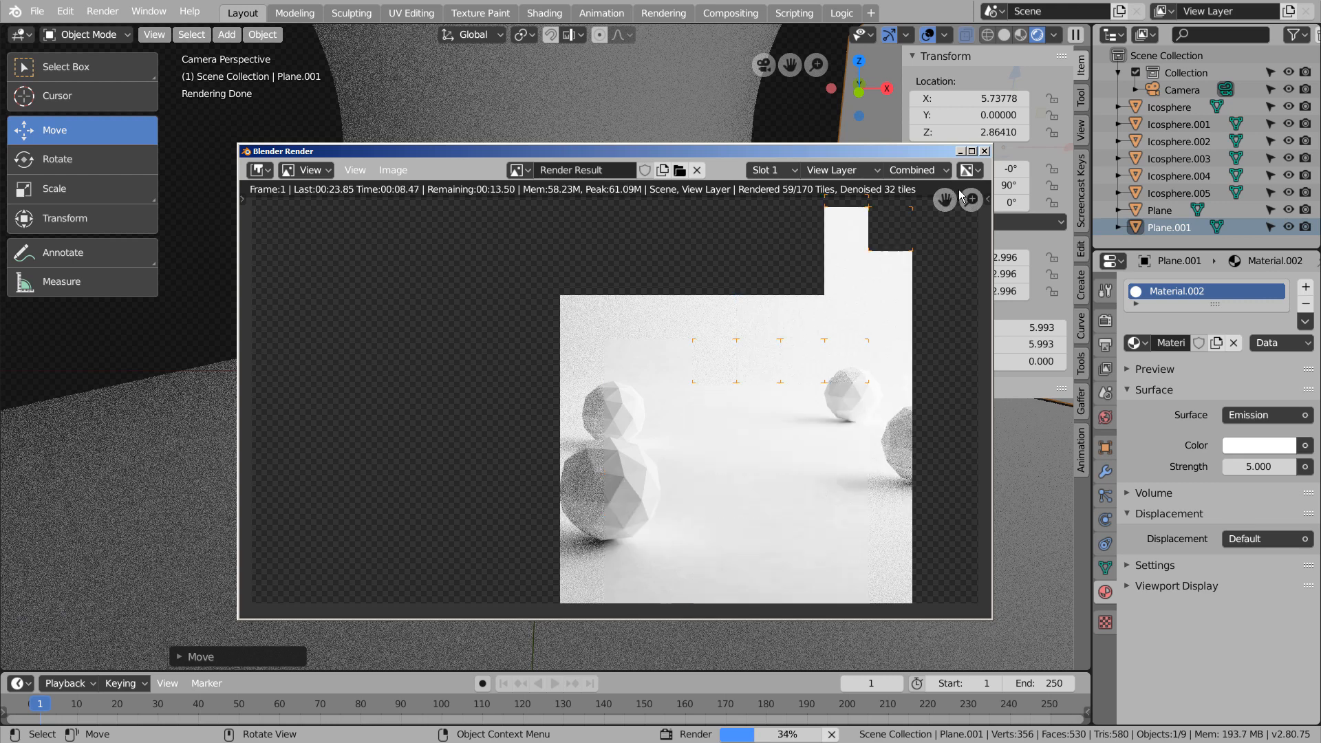
pyautogui.click(985, 152)
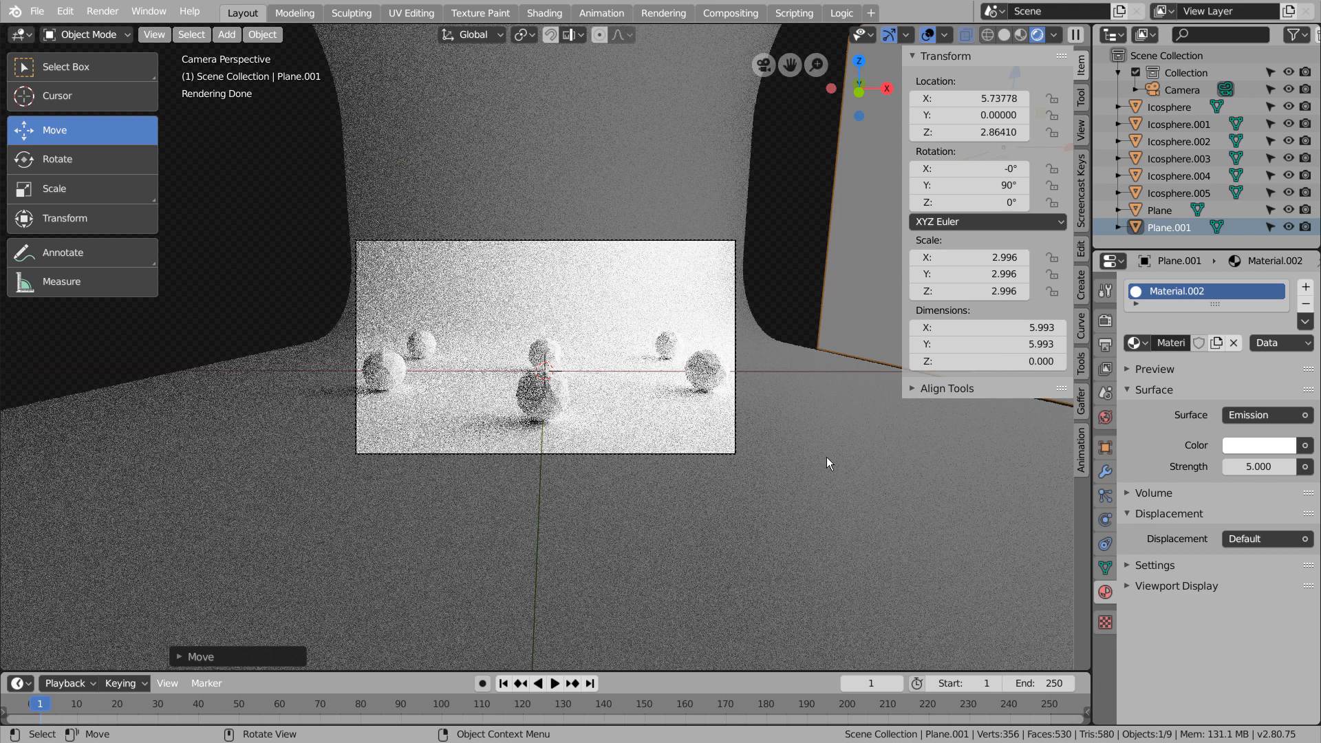
# Set the Cycles render samples to 128.
pyautogui.click(1107, 320)
pyautogui.doubleClick(1236, 414)
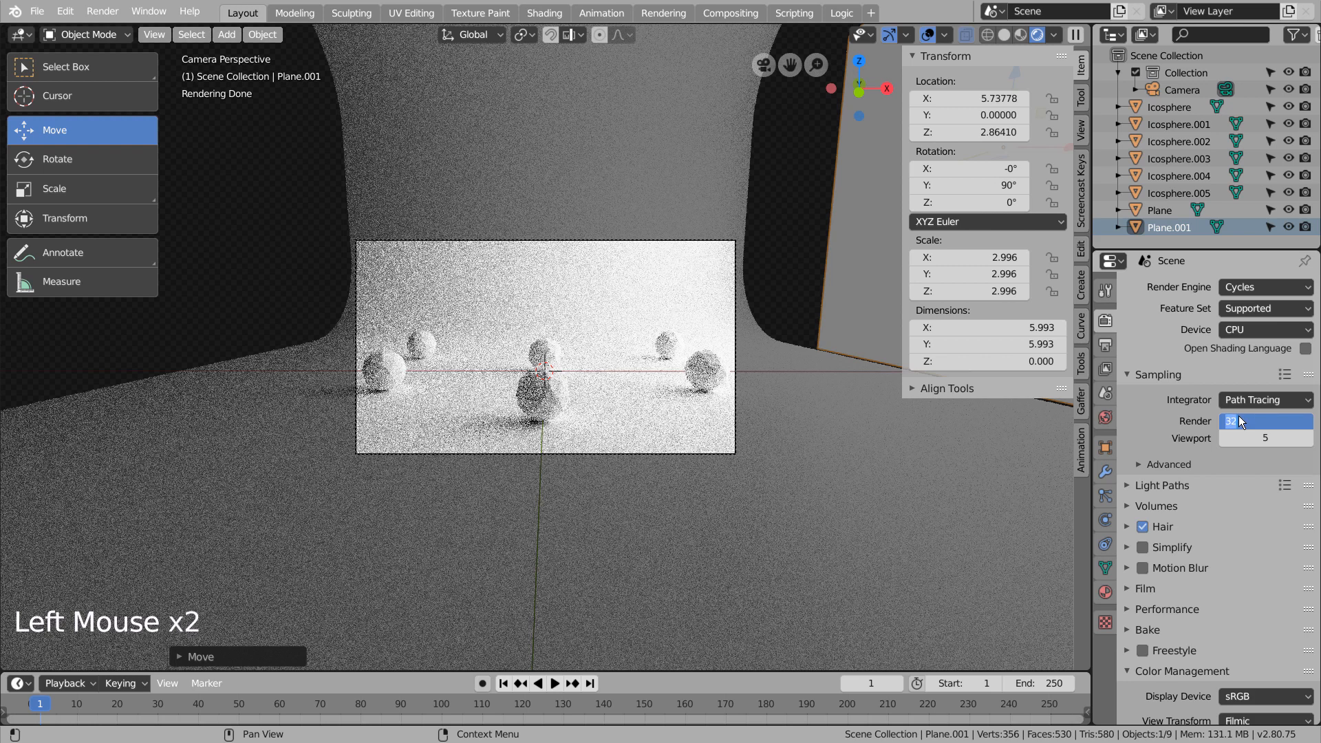
pyautogui.write('128')
pyautogui.press('Return')
# Check the output resolution, return the viewport to solid shading and render the final image.
pyautogui.click(1104, 345)
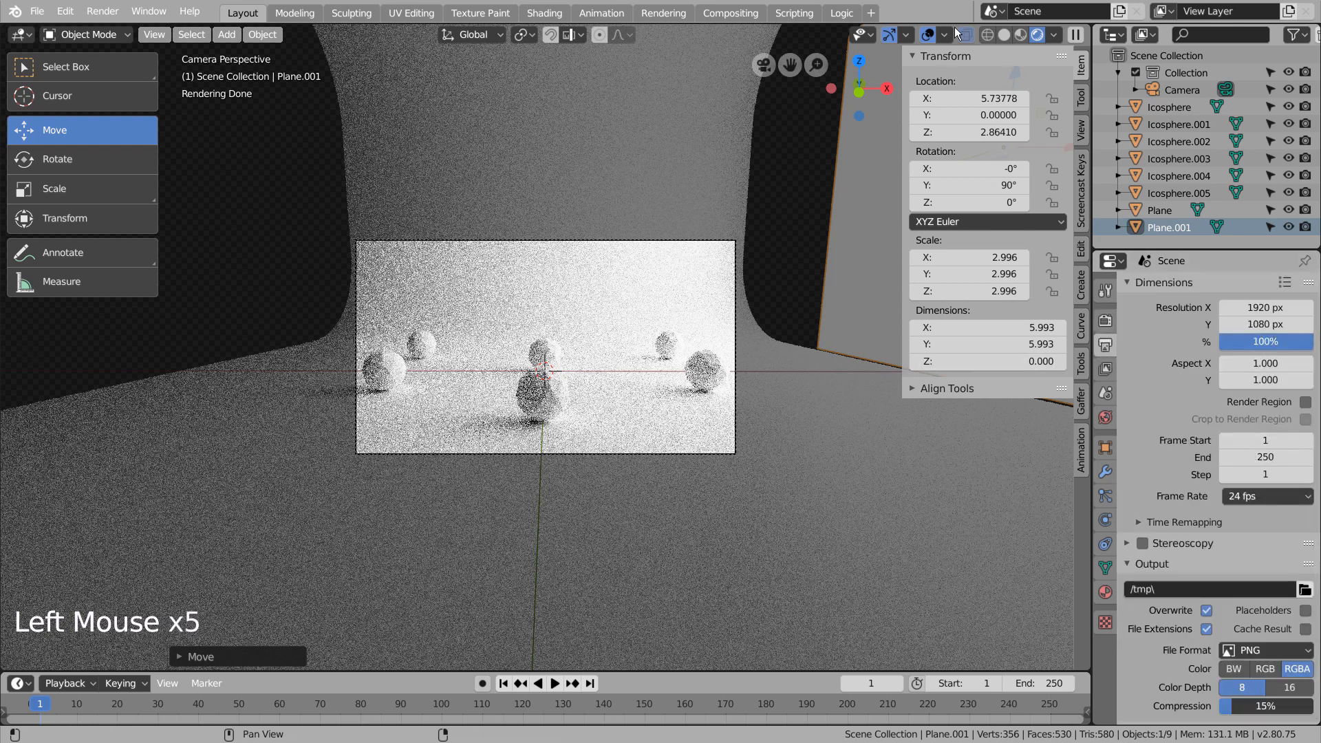
pyautogui.click(1005, 34)
pyautogui.press('F12')
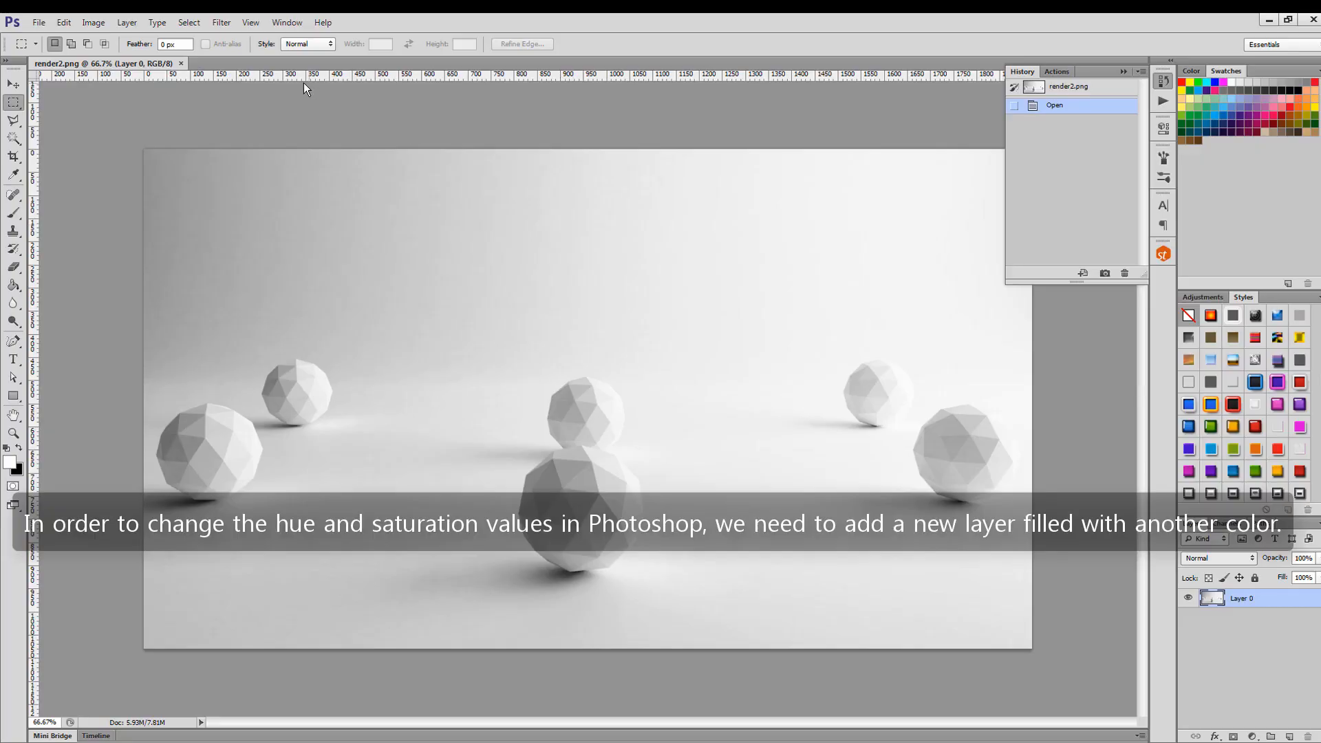
# In Photoshop, try shifting the hue of the grayscale render layer with the Hue/Saturation adjustment.
pyautogui.click(127, 22)
pyautogui.moveTo(138, 56)
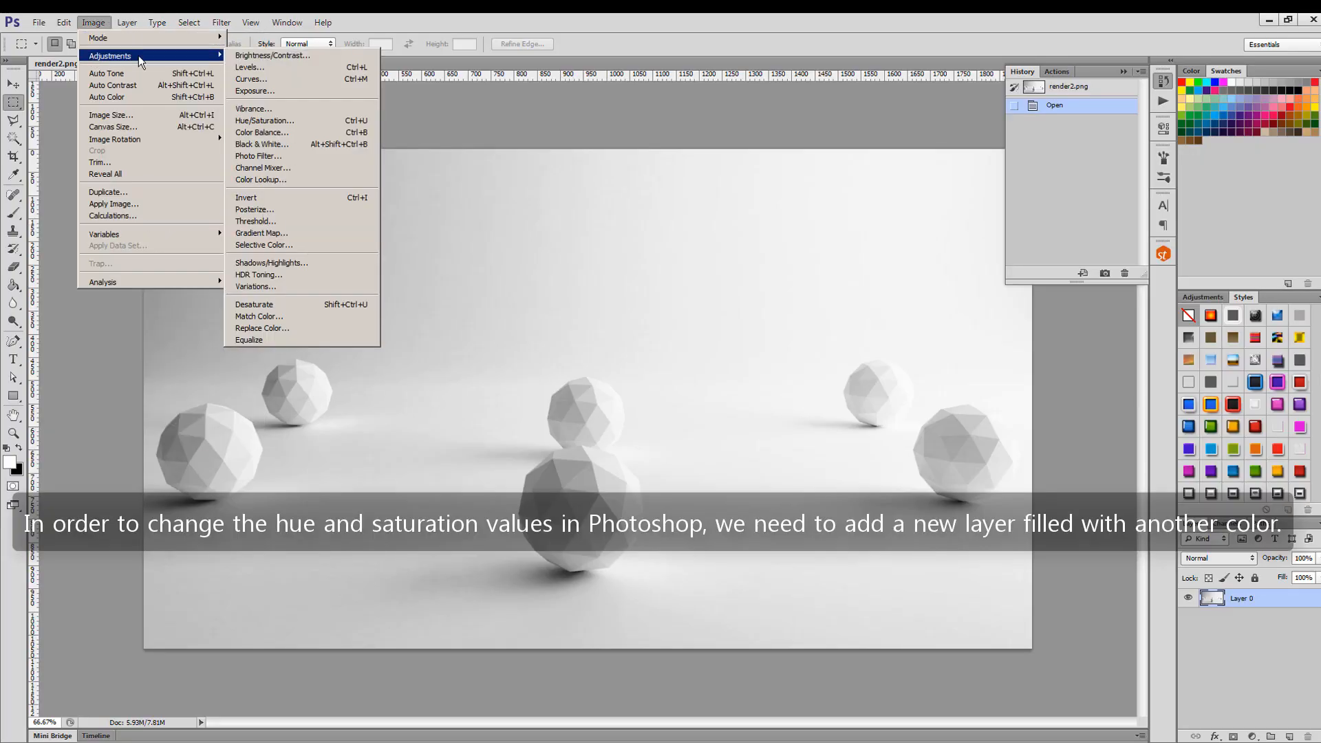
pyautogui.click(303, 120)
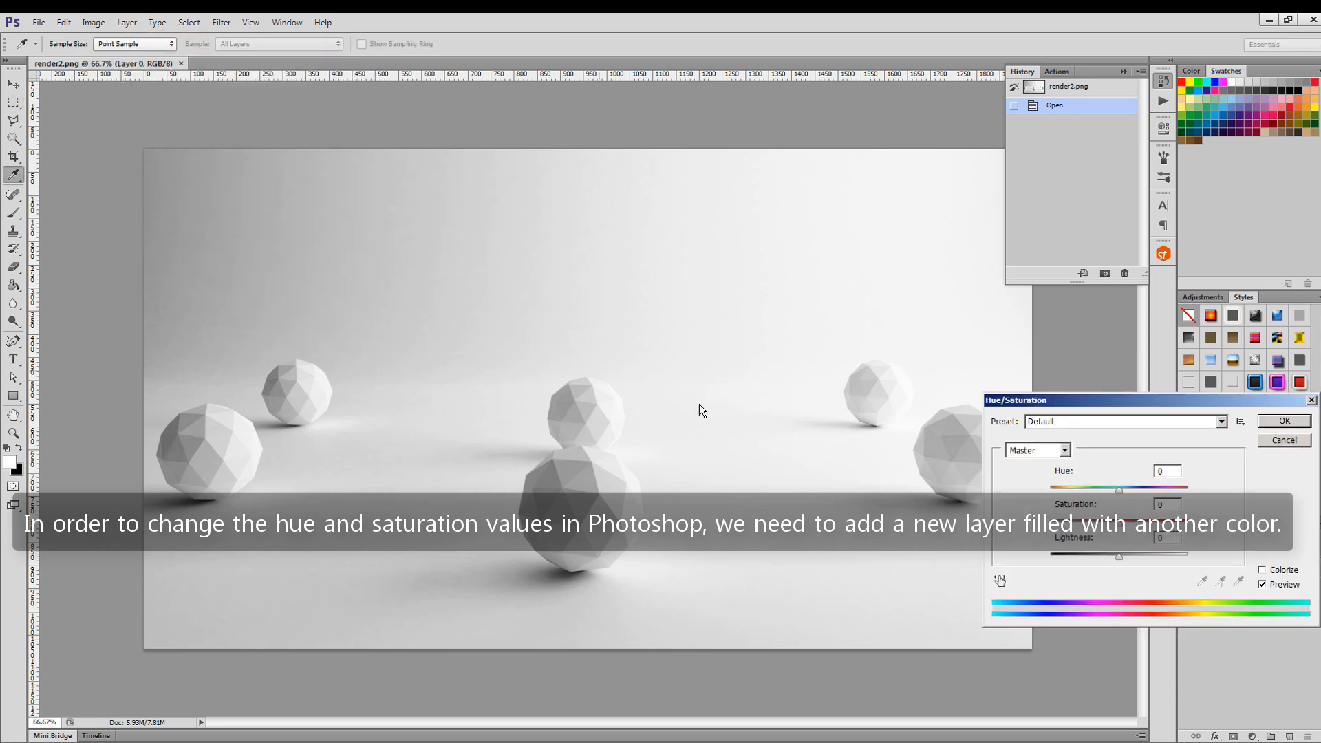
pyautogui.moveTo(1118, 489); pyautogui.dragTo(1182, 489)
pyautogui.click(1280, 441)
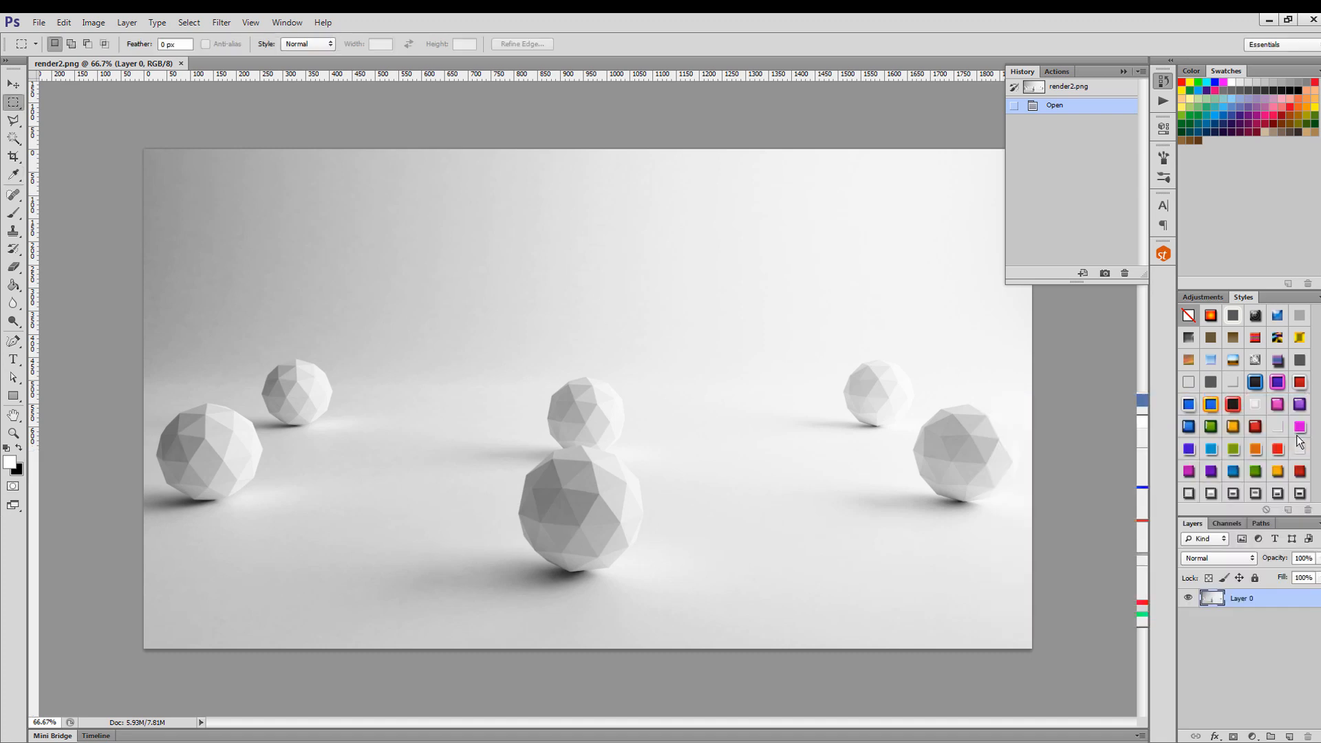
# Add a new layer above the render and fill it with orange #ffbd2f using the Paint Bucket.
pyautogui.press('m')
pyautogui.click(1289, 736)
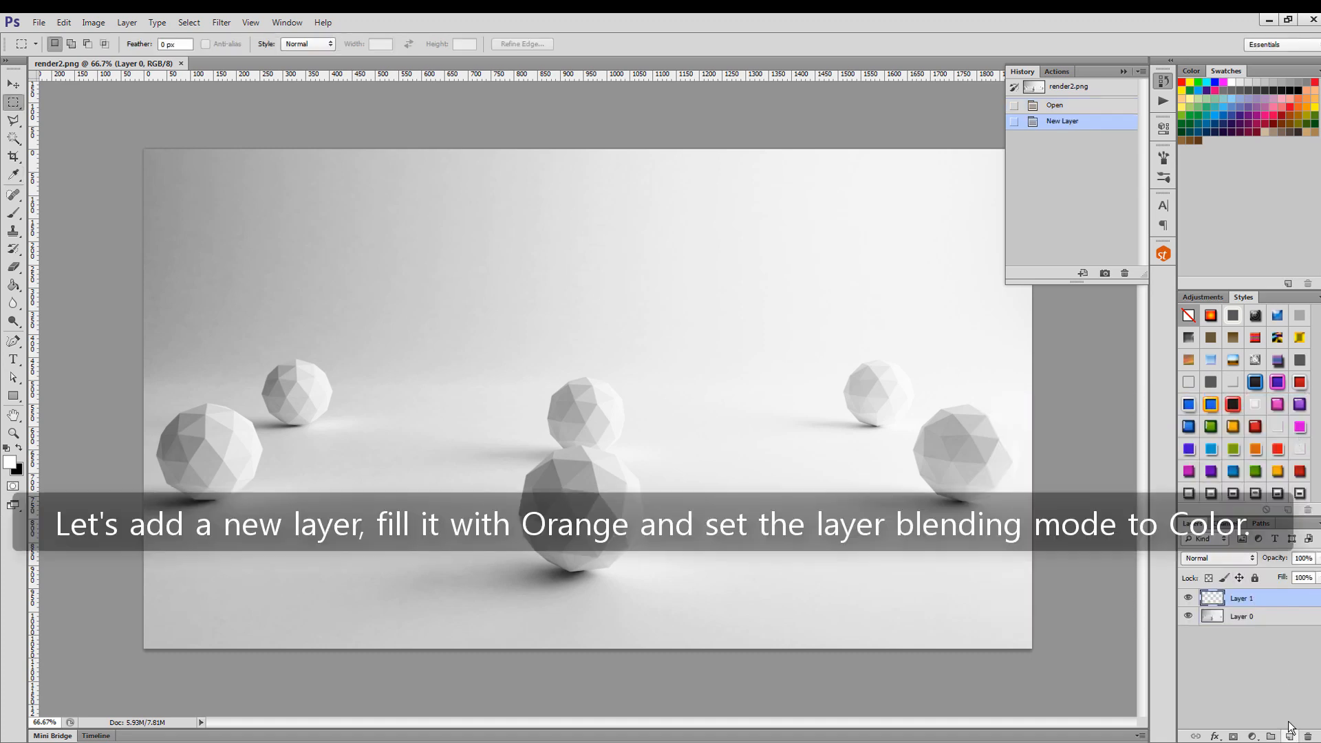
pyautogui.click(19, 448)
pyautogui.click(13, 284)
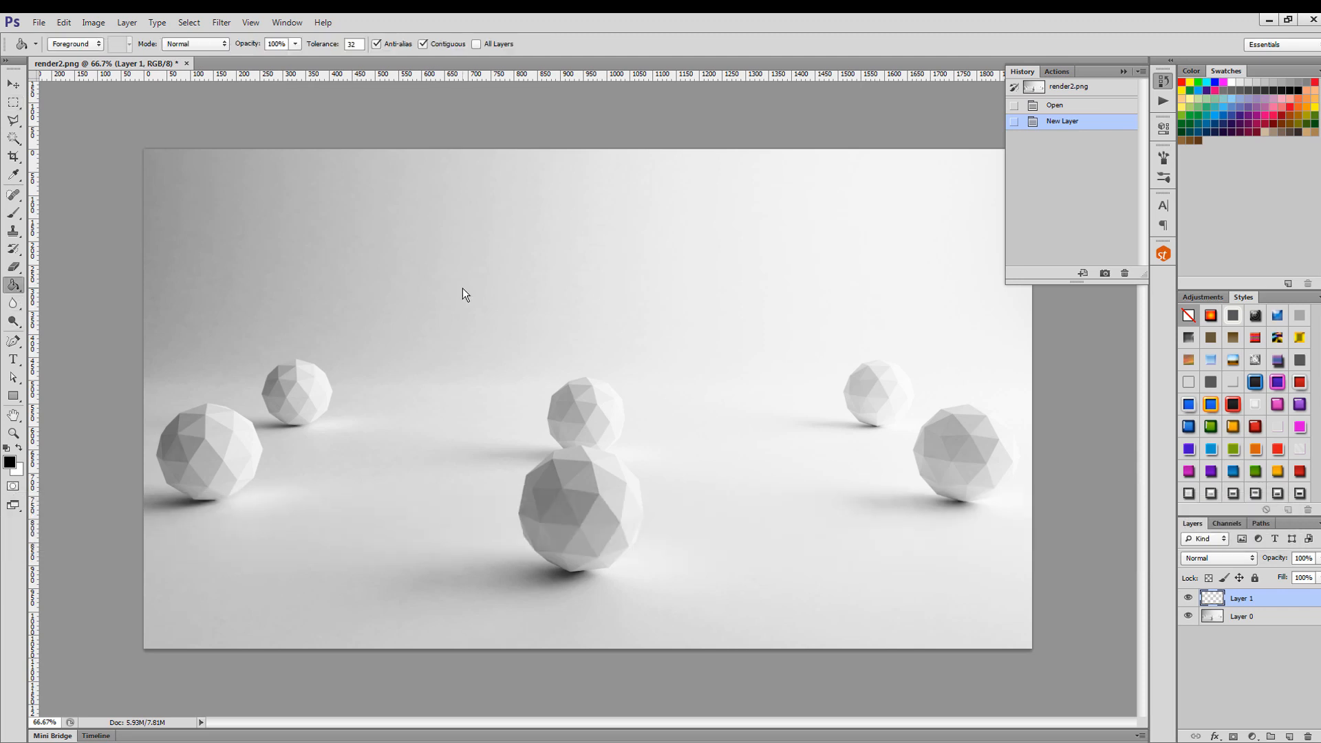
pyautogui.click(9, 463)
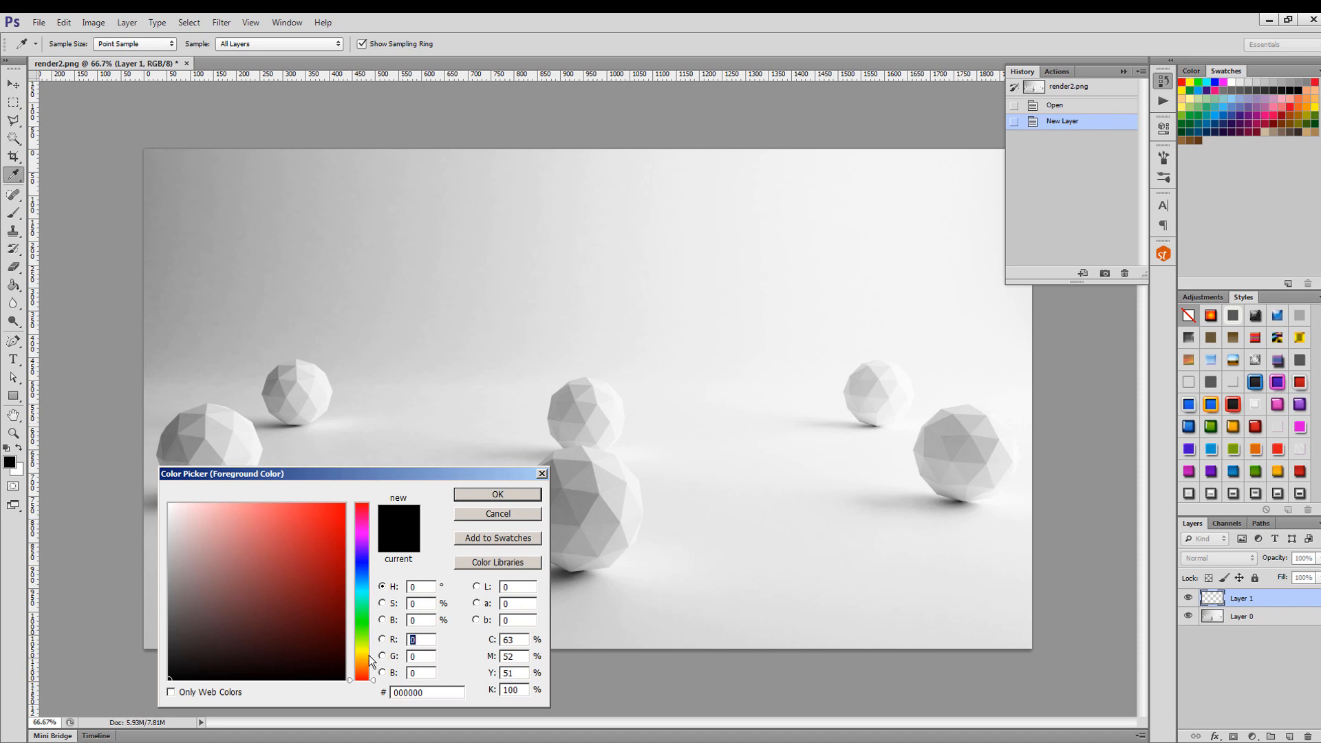
pyautogui.moveTo(367, 656); pyautogui.dragTo(366, 659)
pyautogui.moveTo(313, 554); pyautogui.dragTo(312, 502)
pyautogui.click(497, 494)
pyautogui.click(543, 417)
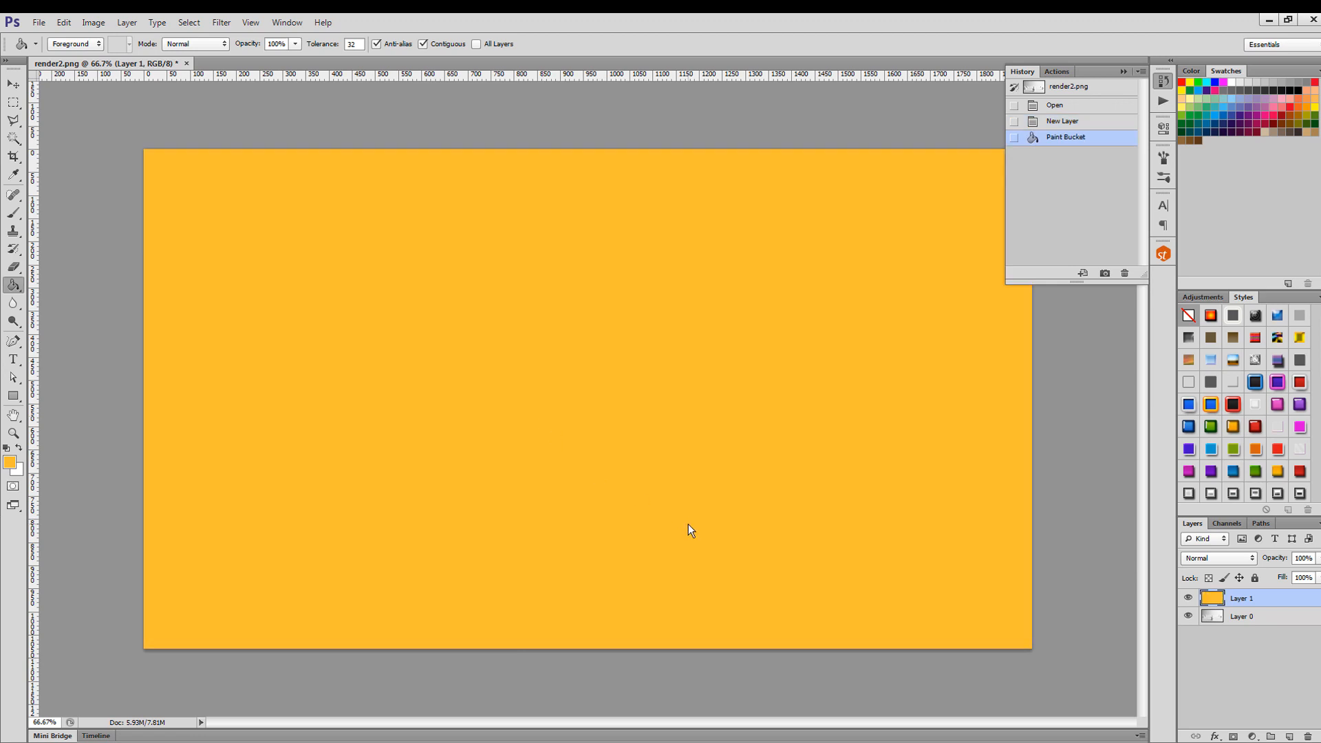
# Set the orange layer's blending mode to Color and lower its opacity to 12%.
pyautogui.click(1231, 558)
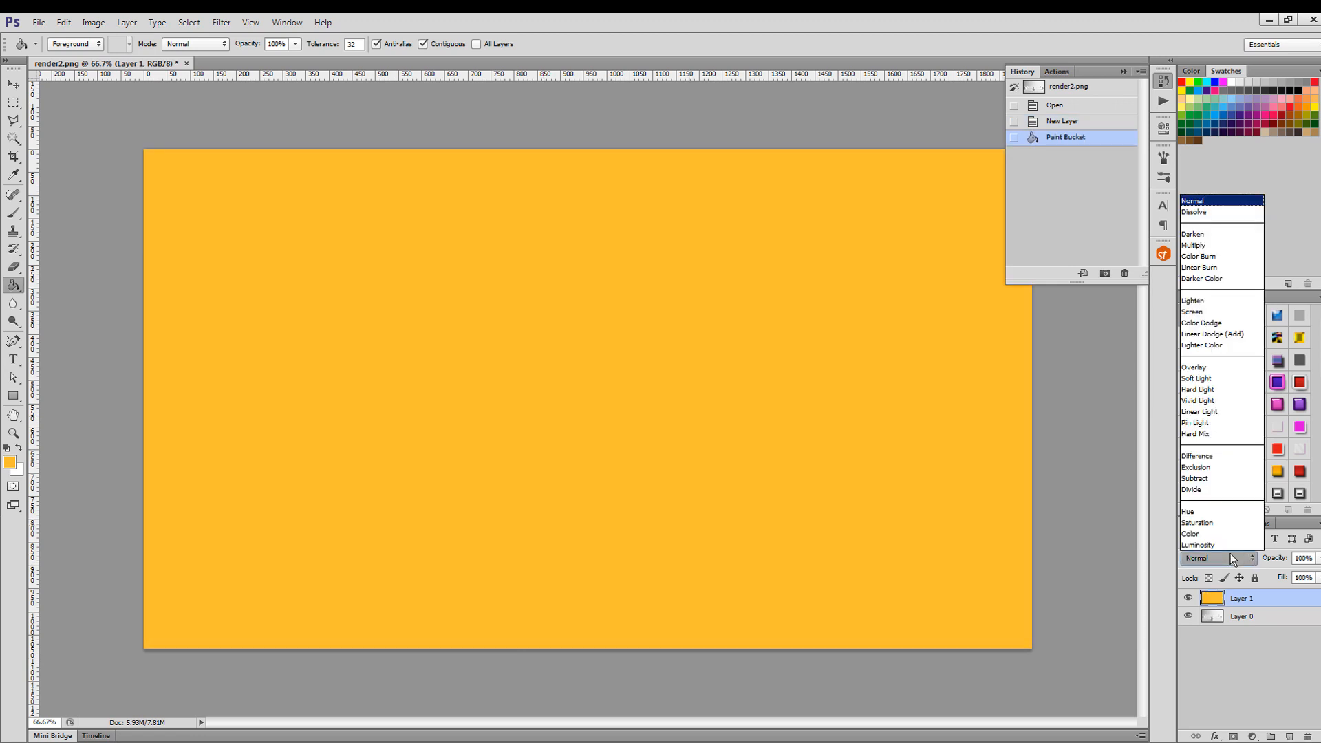
pyautogui.click(1224, 535)
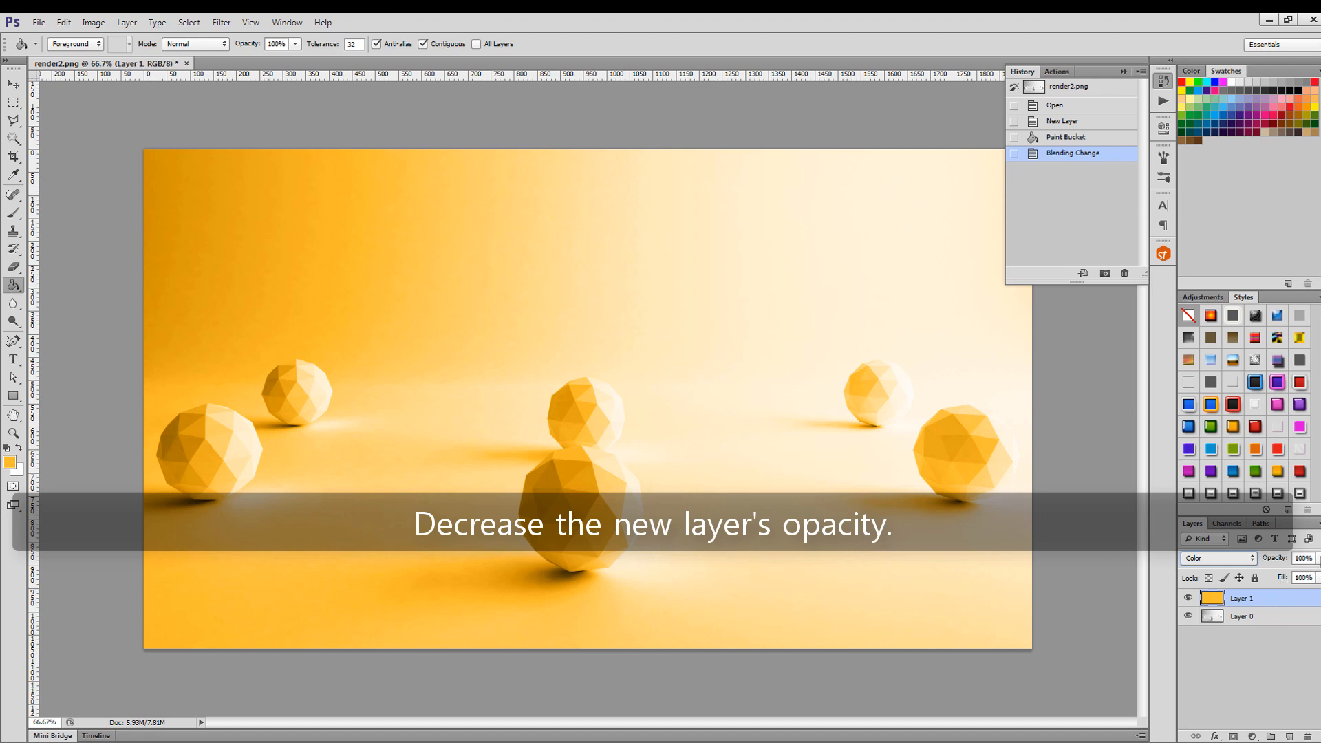
pyautogui.click(1316, 558)
pyautogui.moveTo(1311, 573); pyautogui.dragTo(1280, 579)
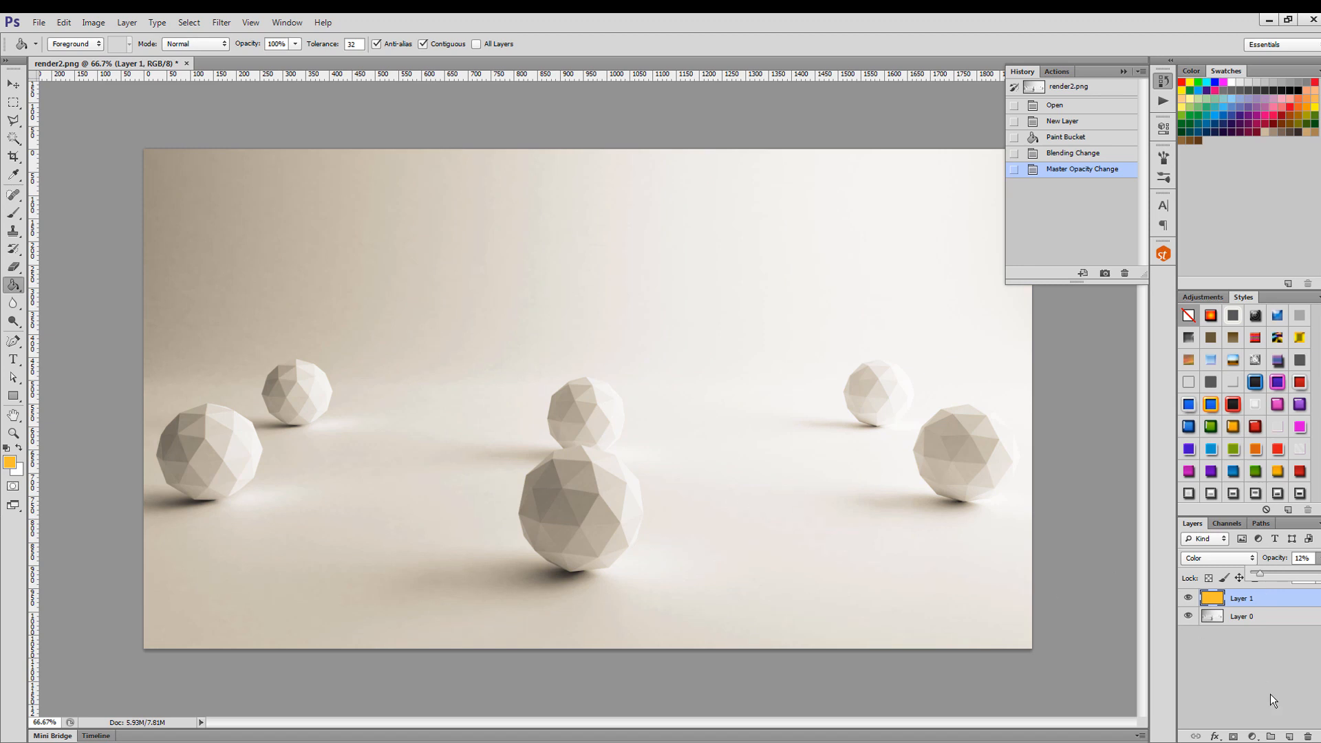
# Duplicate the orange color layer and hide the original Layer 1.
pyautogui.rightClick(1259, 597)
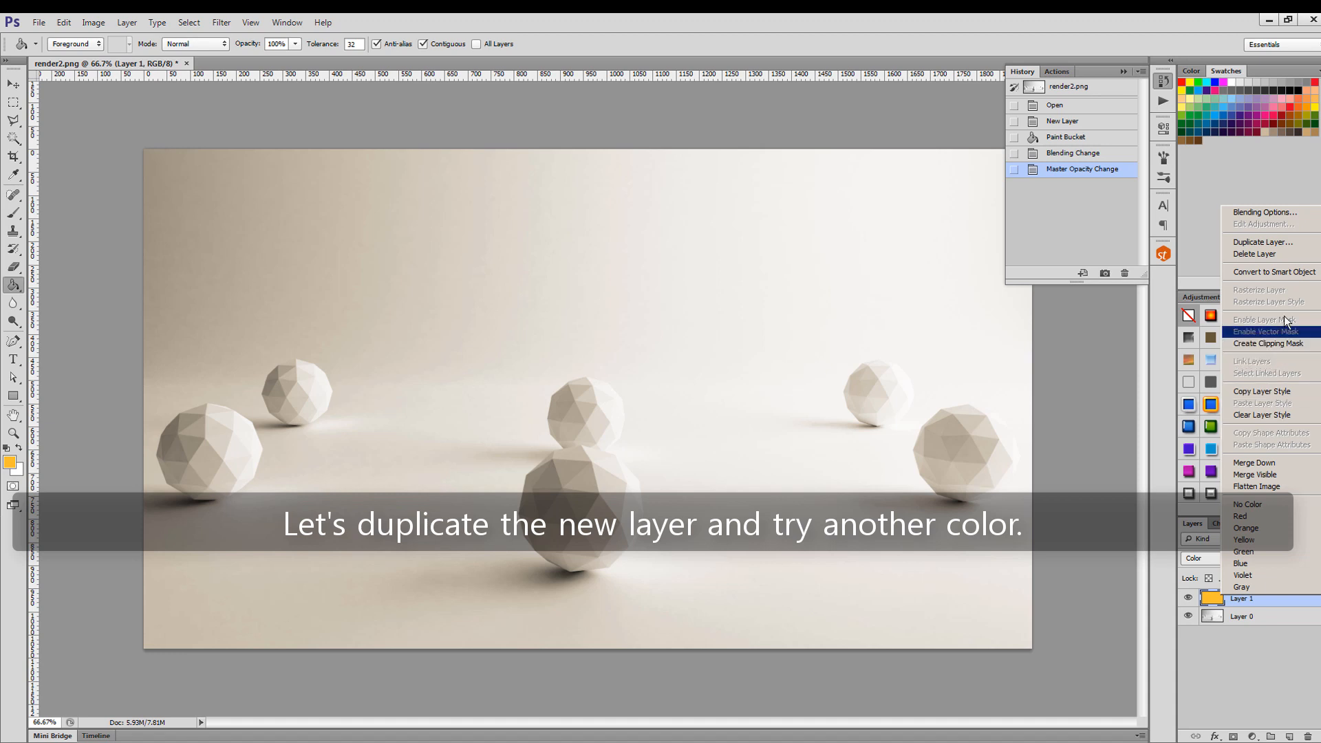
pyautogui.click(1298, 243)
pyautogui.click(786, 240)
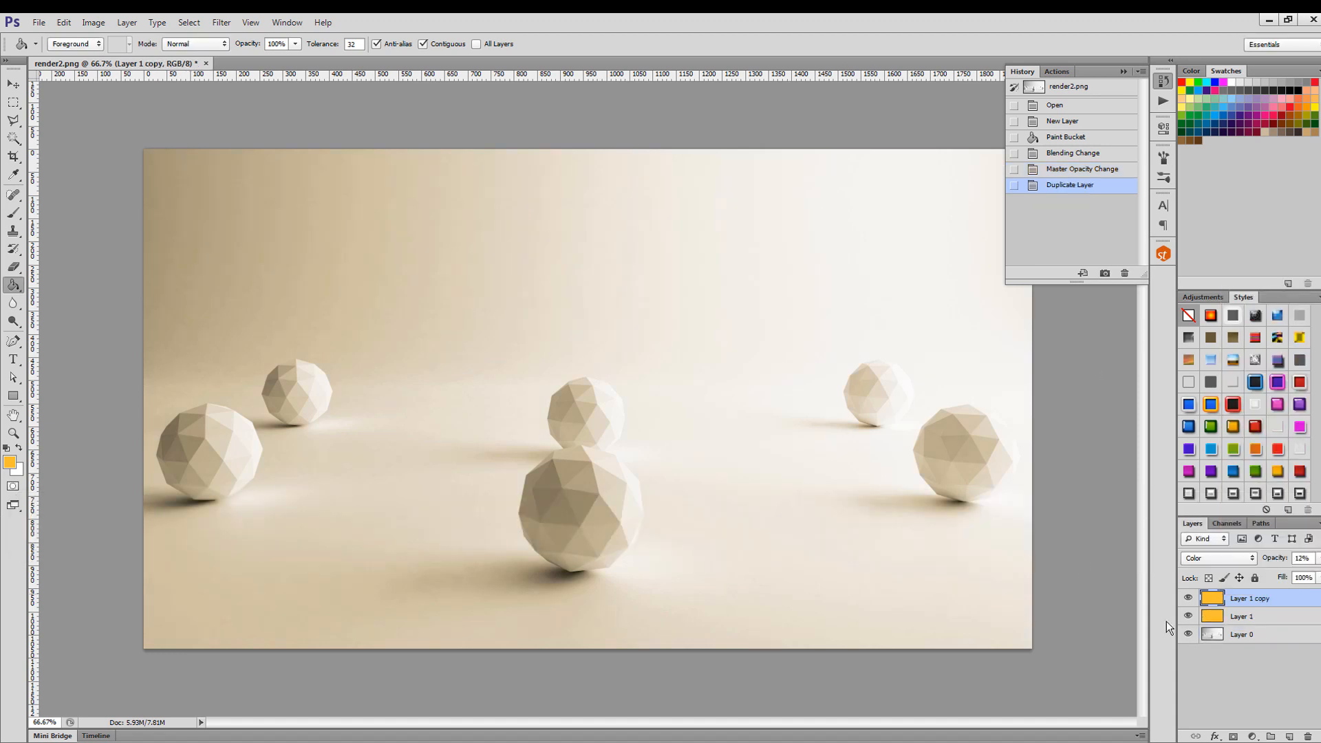
pyautogui.click(1188, 615)
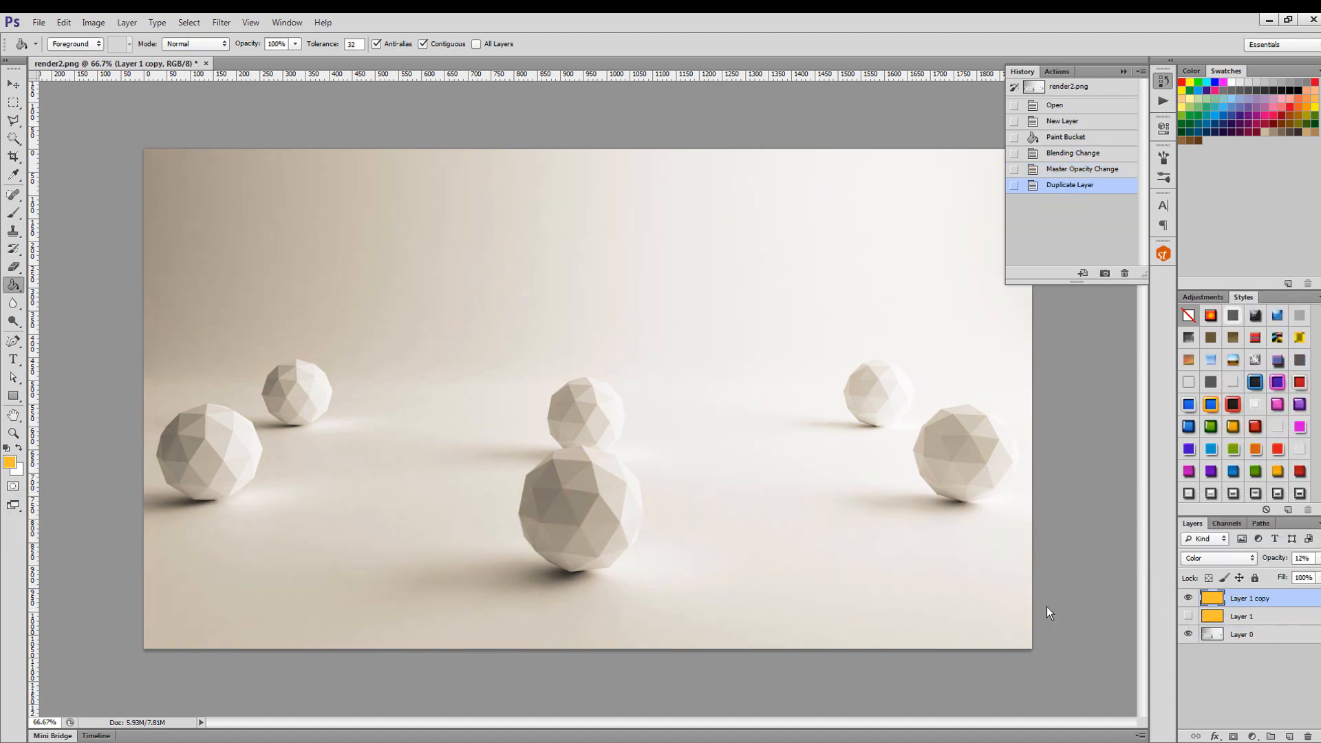
# Choose a bright green foreground color and fill the duplicated layer with it.
pyautogui.click(9, 462)
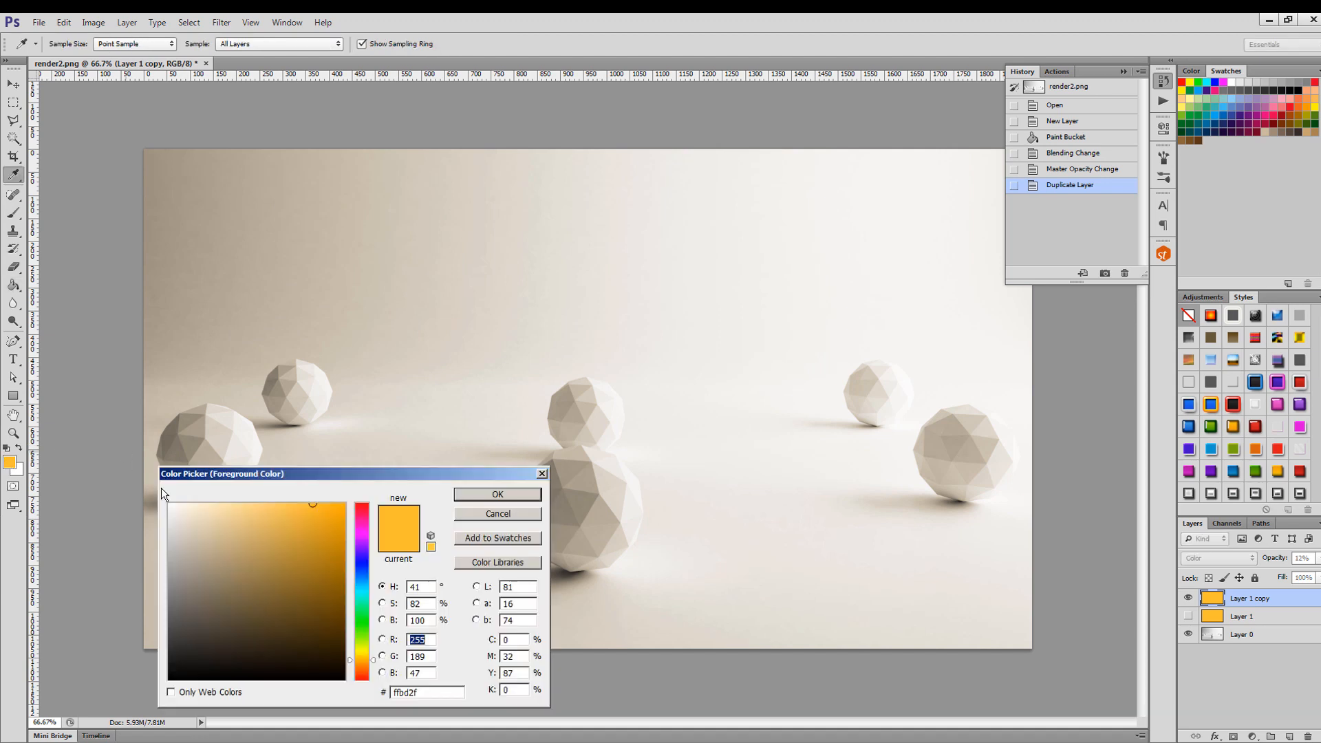
pyautogui.click(364, 606)
pyautogui.click(497, 494)
pyautogui.click(495, 430)
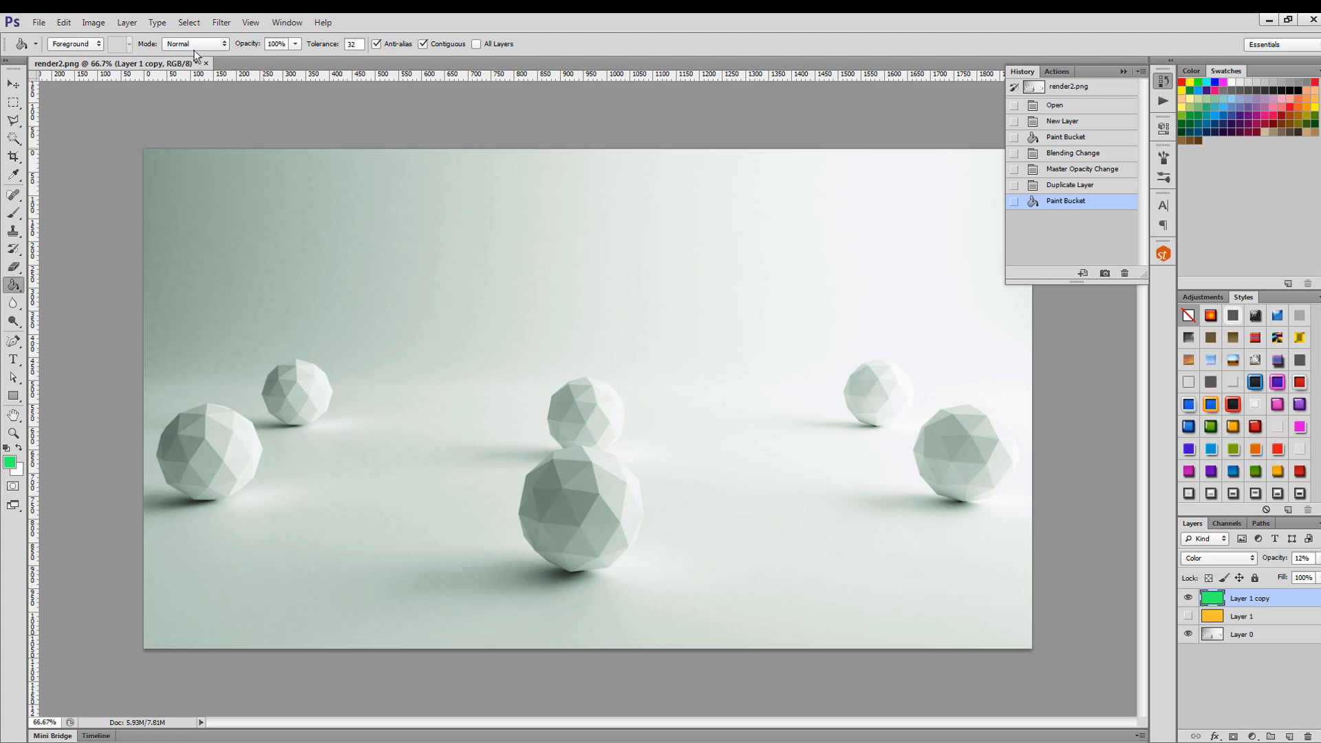
# Apply a Hue/Saturation adjustment to the green layer with Hue -143, Saturation +82 and Lightness -29.
pyautogui.click(94, 23)
pyautogui.moveTo(114, 56)
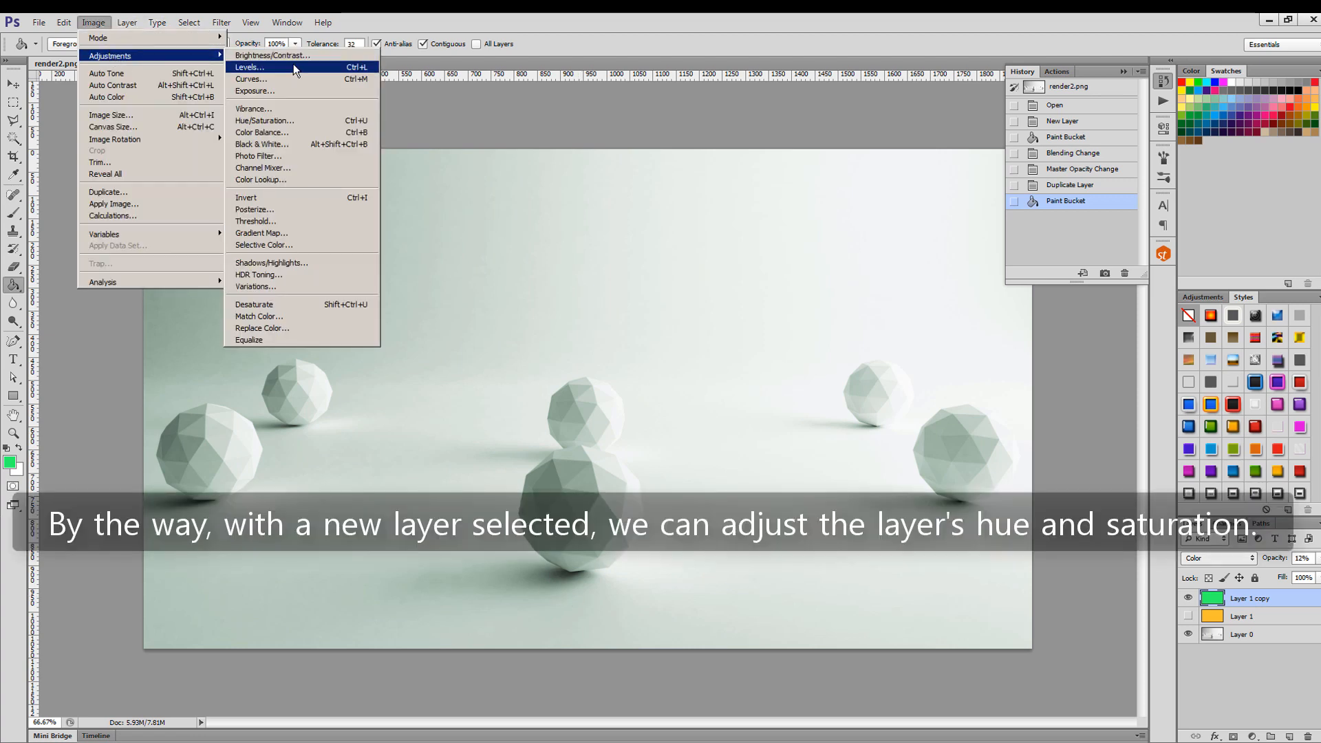
pyautogui.click(313, 120)
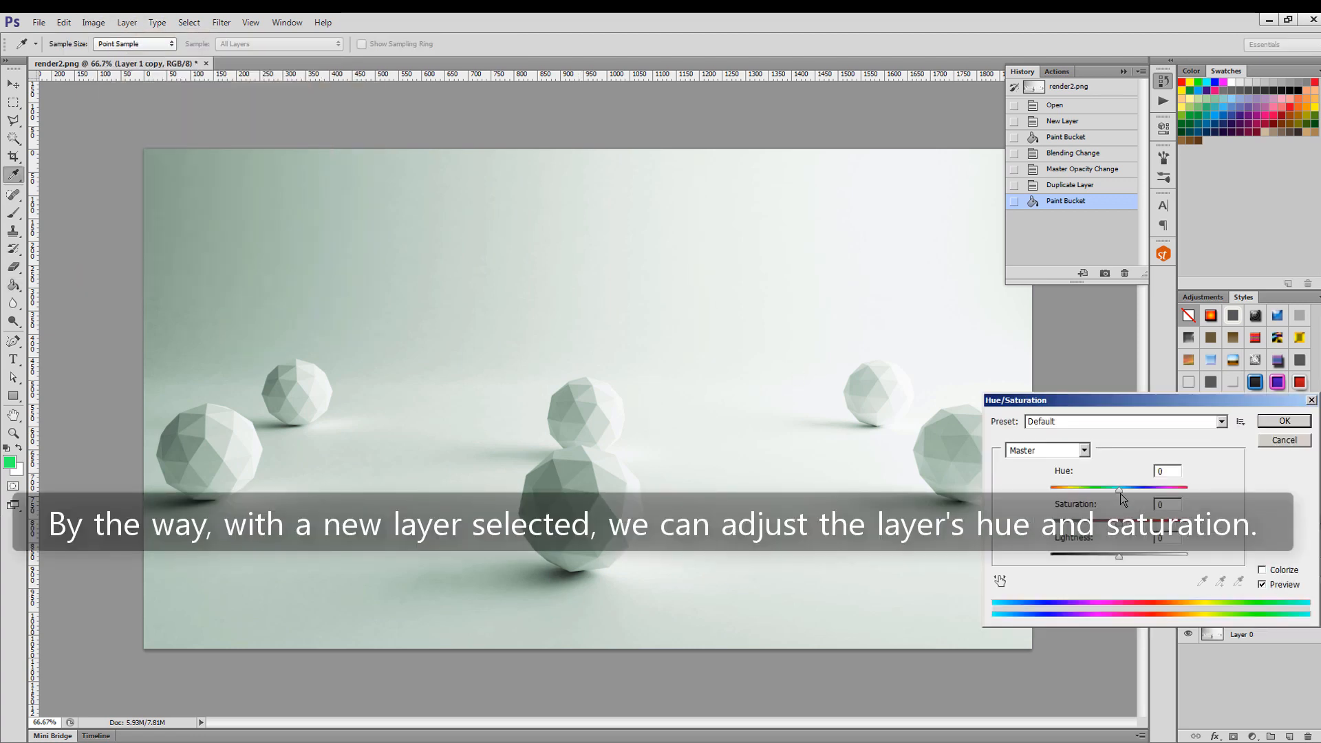
pyautogui.moveTo(1118, 490); pyautogui.dragTo(1077, 496)
pyautogui.moveTo(1117, 555); pyautogui.dragTo(1174, 526)
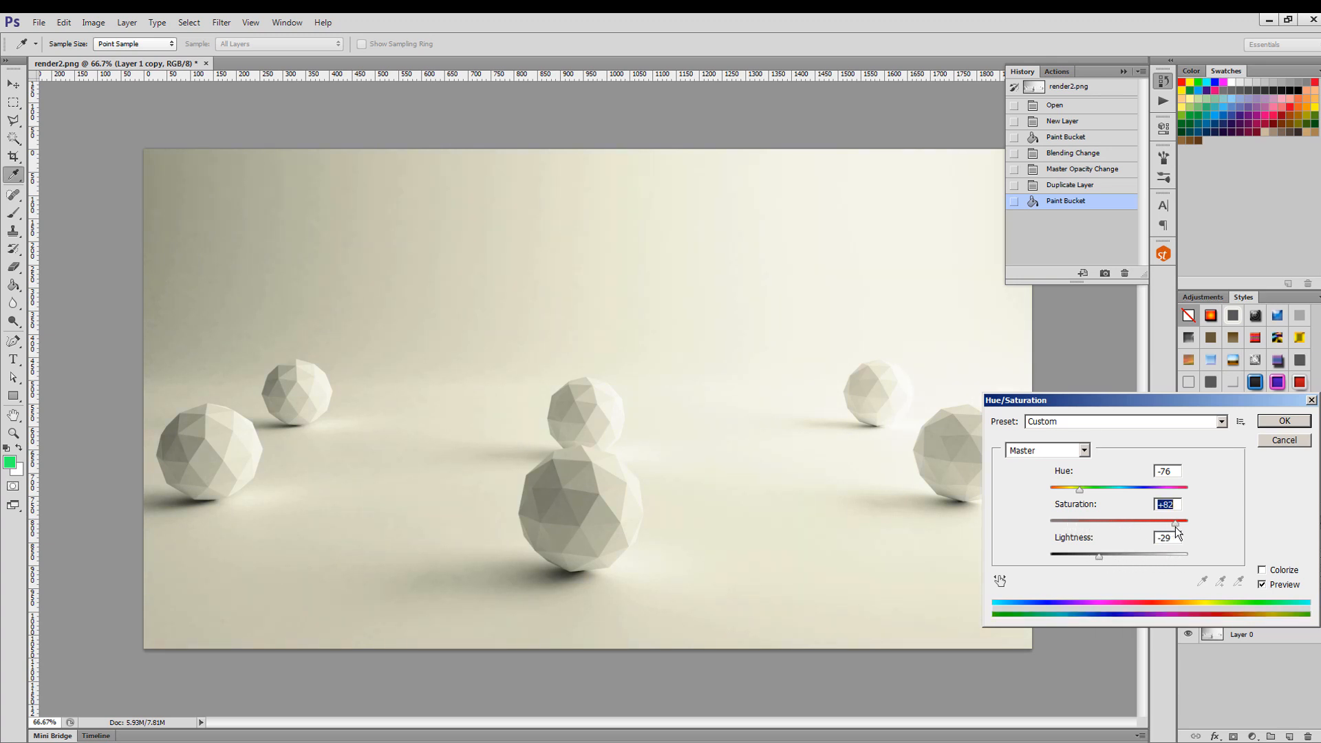
pyautogui.moveTo(1078, 489); pyautogui.dragTo(1061, 491)
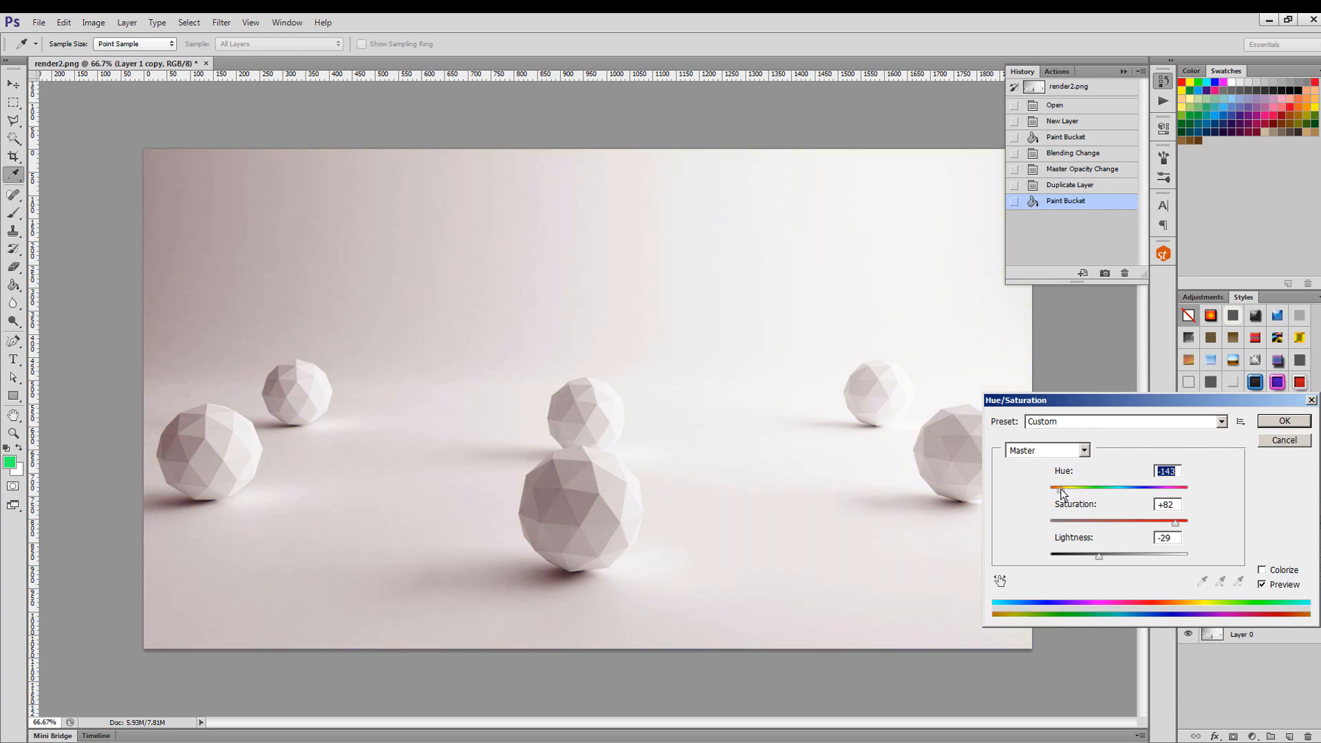
pyautogui.click(1284, 422)
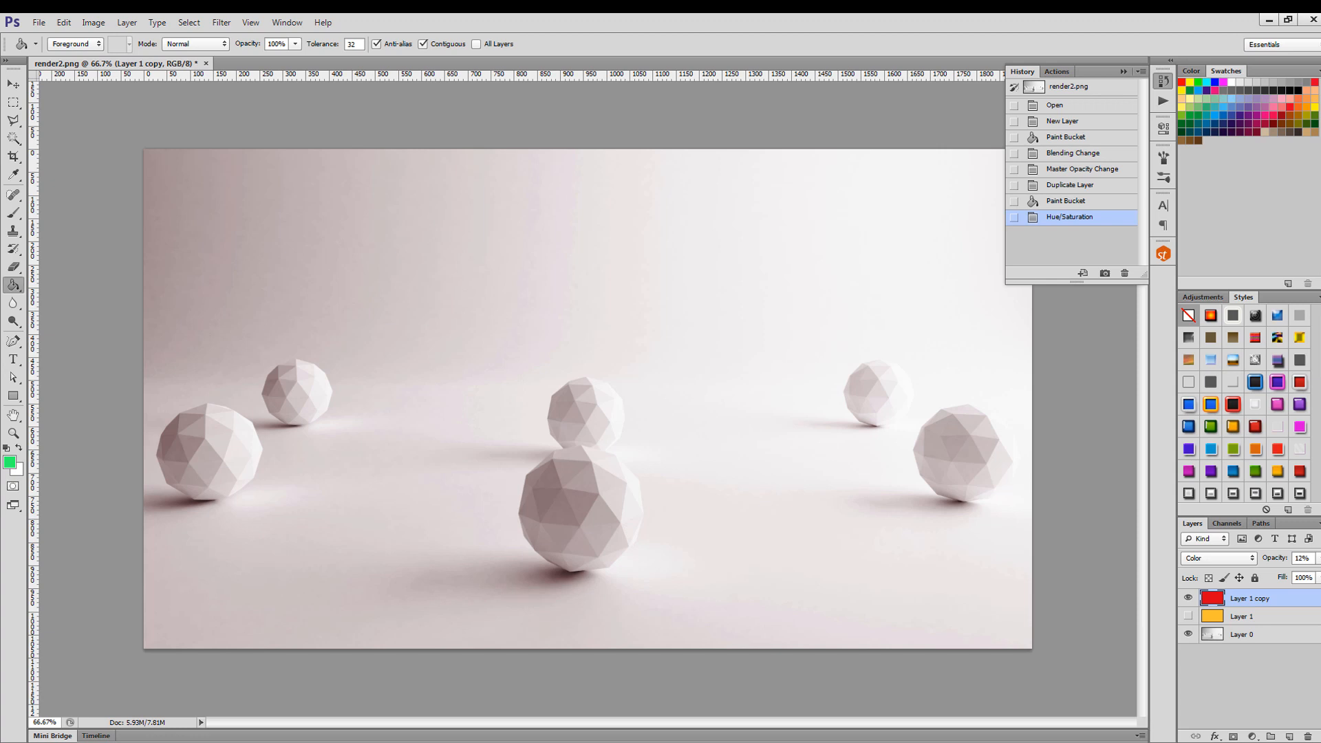
# Show the orange Layer 1 again and hide the recolored Layer 1 copy.
pyautogui.click(1188, 616)
pyautogui.click(1188, 598)
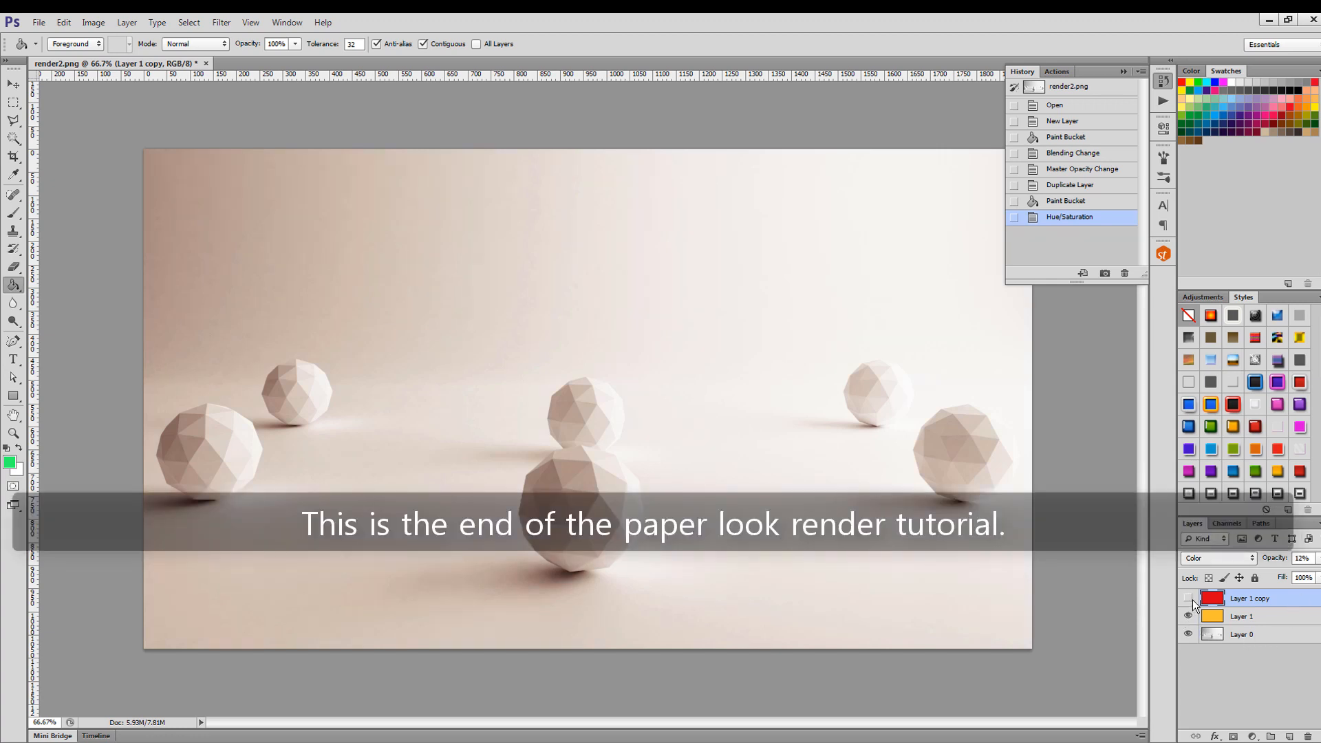